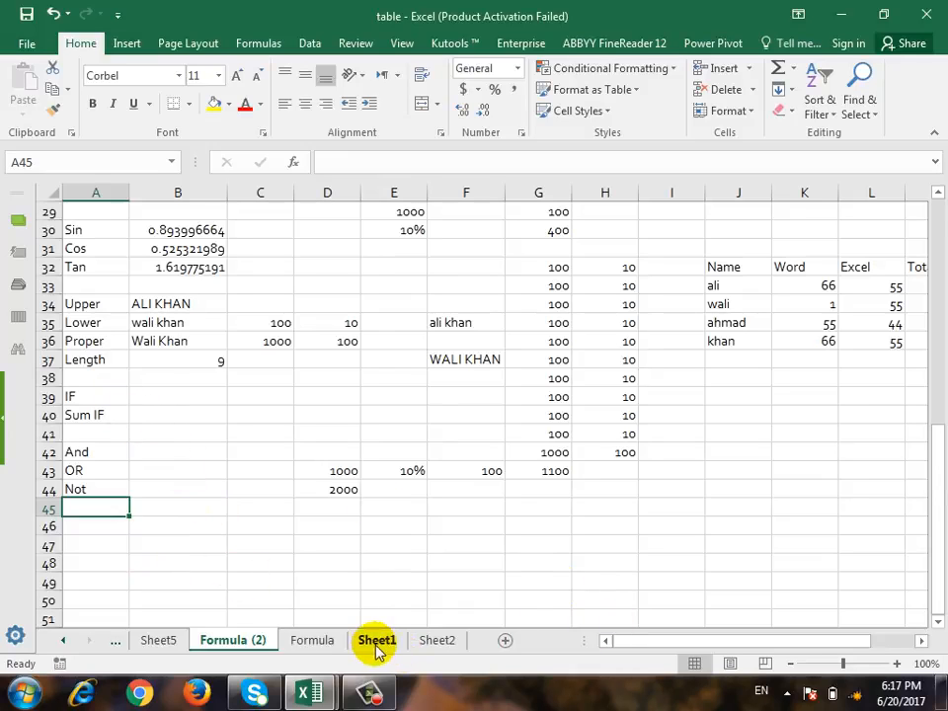
- Switch to Sheet1 and delete the existing SUMIF formula in cell J5
{"action": "scroll", "coordinate": [429, 572], "scroll_direction": "up", "scroll_amount": 2}
{"action": "scroll", "coordinate": [430, 572], "scroll_direction": "down", "scroll_amount": 1}
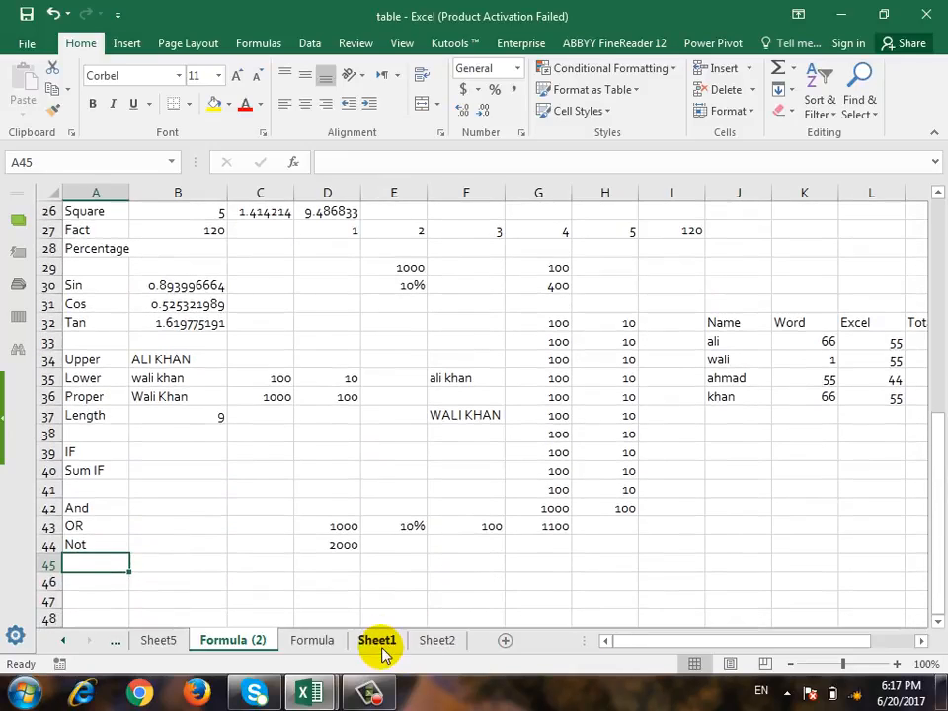
{"action": "left_click", "coordinate": [379, 644]}
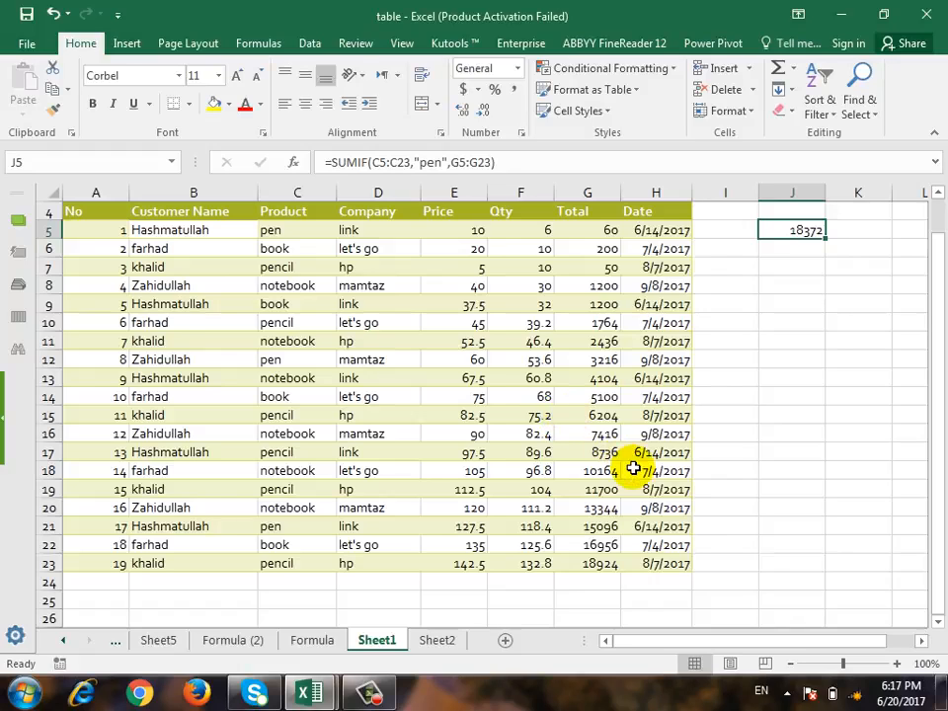
{"action": "scroll", "coordinate": [771, 372], "scroll_direction": "up", "scroll_amount": 1}
{"action": "key", "text": "Delete"}
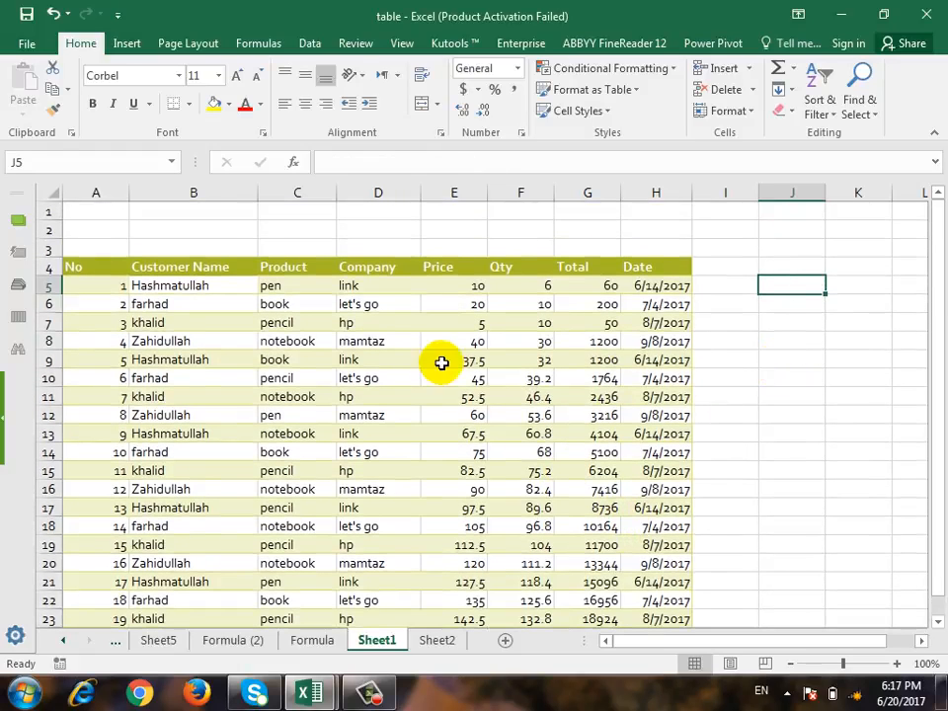
- Examine the sales table's pen rows and Total column to see which amounts belong to the product pen
{"action": "left_click", "coordinate": [296, 287]}
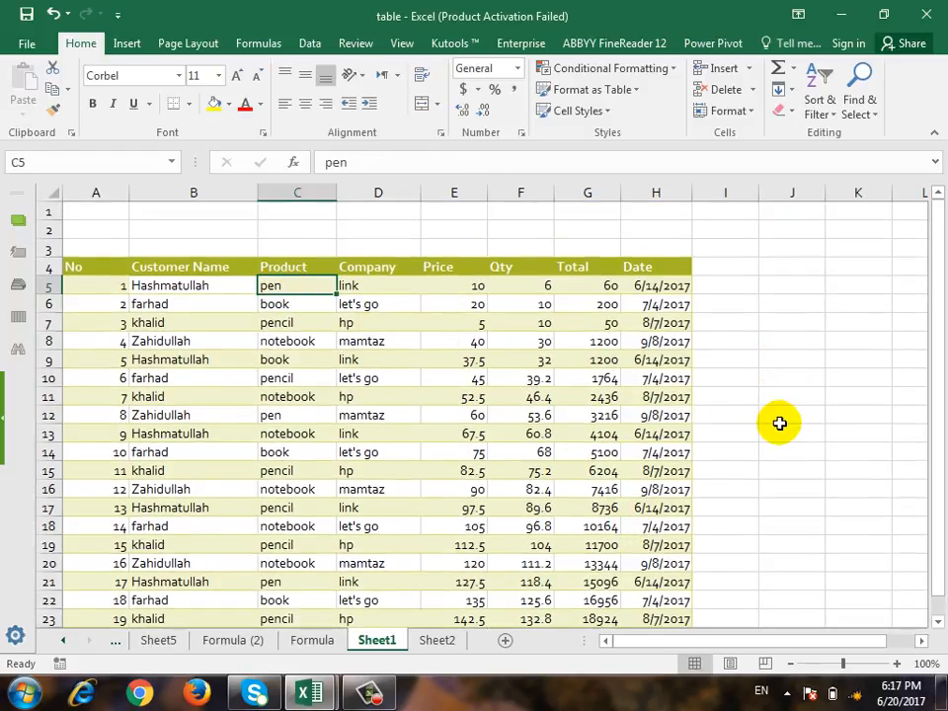
{"action": "scroll", "coordinate": [779, 423], "scroll_direction": "down", "scroll_amount": 1}
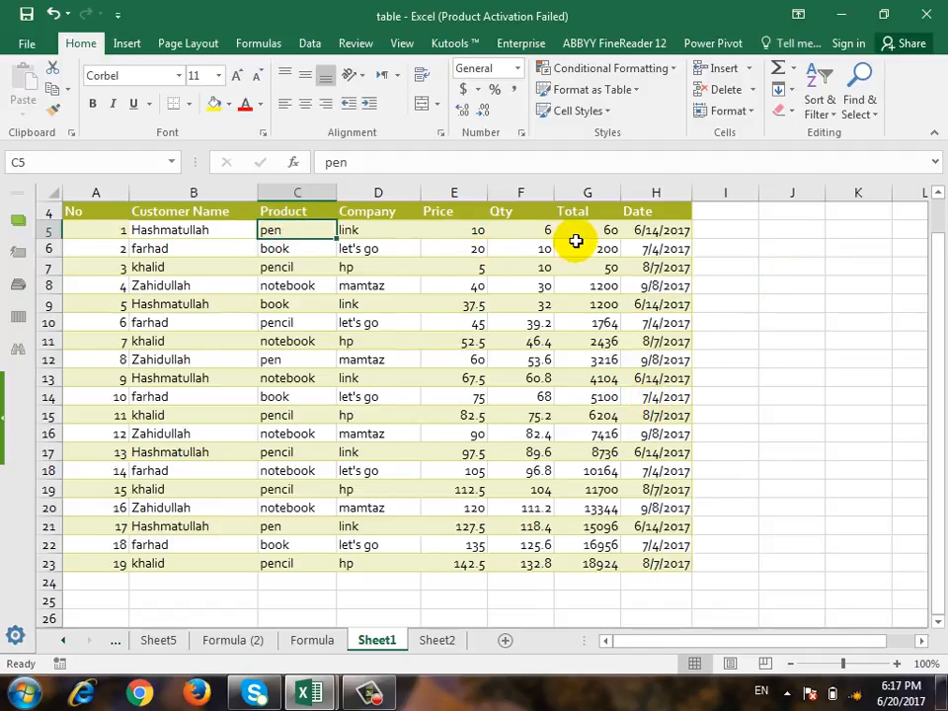
{"action": "left_click_drag", "start_coordinate": [576, 241], "coordinate": [611, 565]}
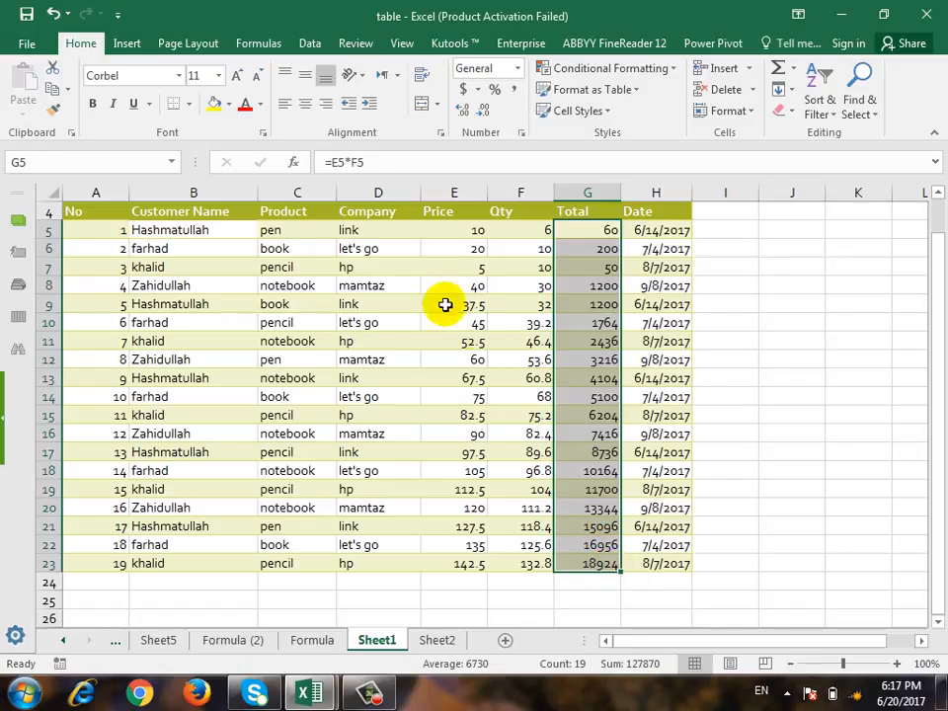
{"action": "left_click", "coordinate": [283, 230]}
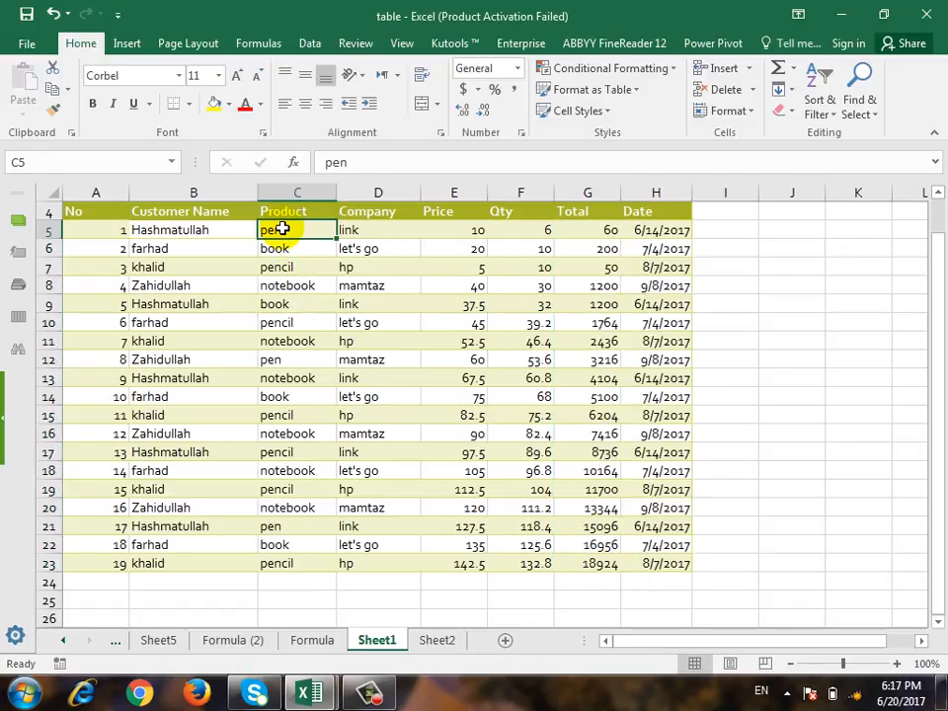
{"action": "left_click_drag", "start_coordinate": [282, 229], "coordinate": [584, 229]}
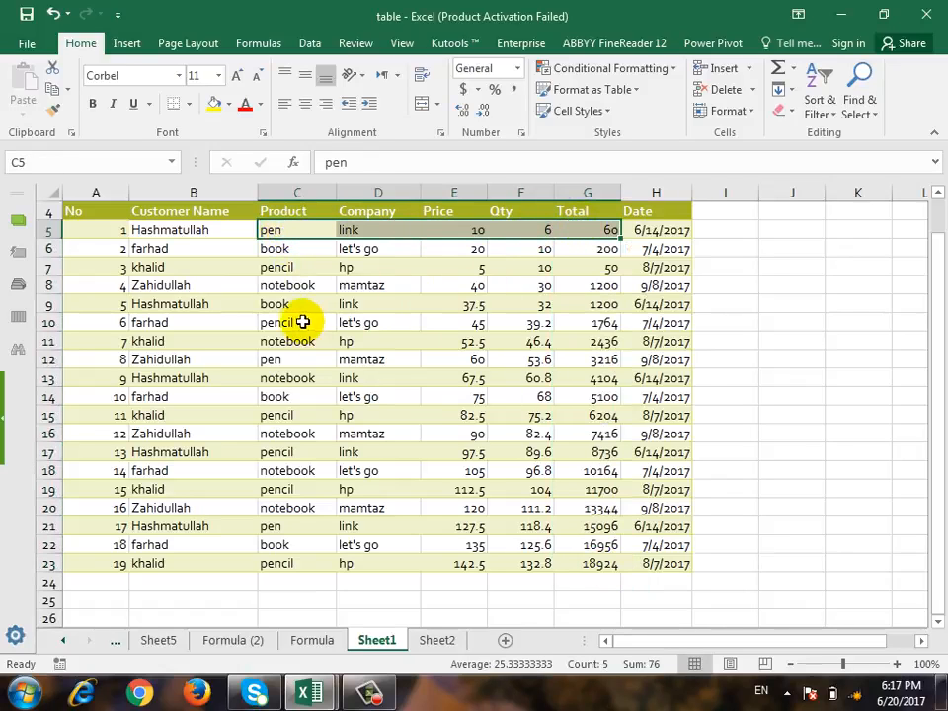
{"action": "left_click_drag", "start_coordinate": [286, 358], "coordinate": [605, 364]}
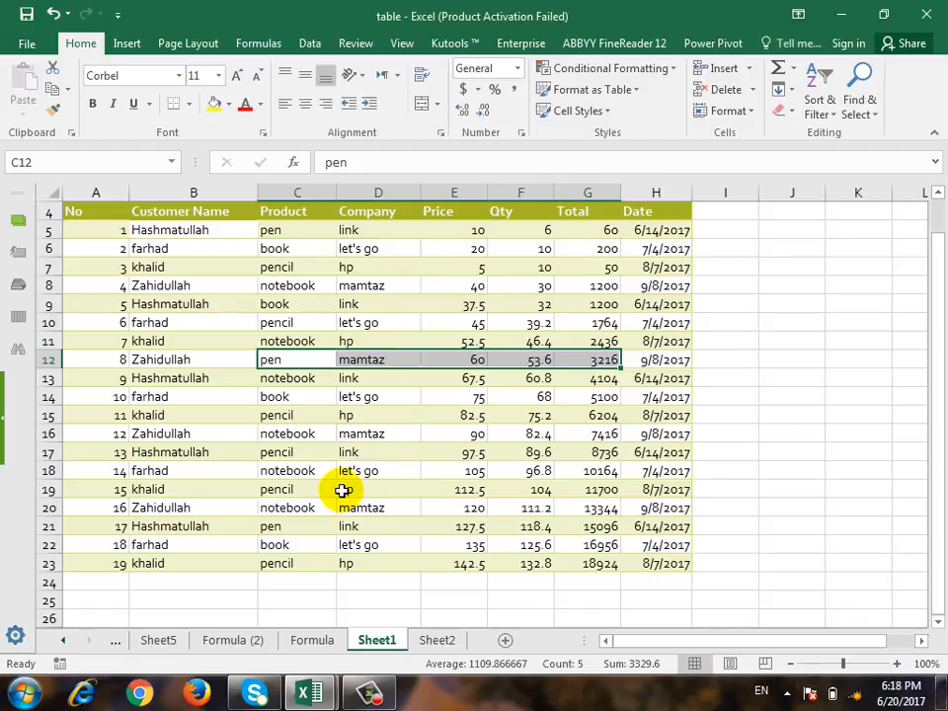
{"action": "left_click", "coordinate": [518, 229]}
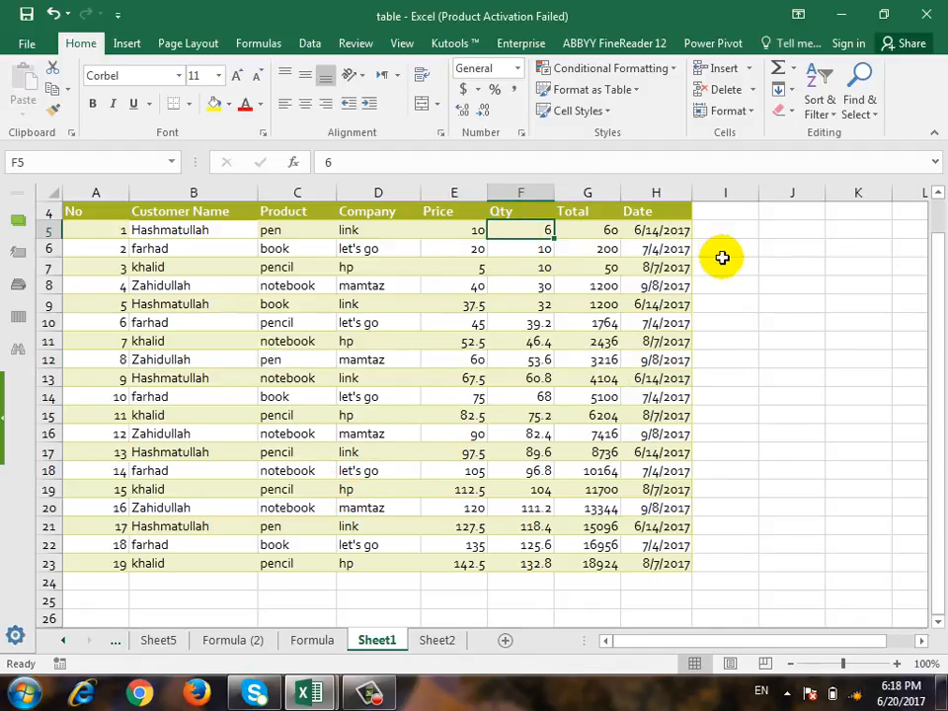
- Enter =SUMIF(C5:C23,"pen",G5:G23) in cell J4 to total the pen sales
{"action": "left_click", "coordinate": [808, 255]}
{"action": "scroll", "coordinate": [858, 322], "scroll_direction": "up", "scroll_amount": 1}
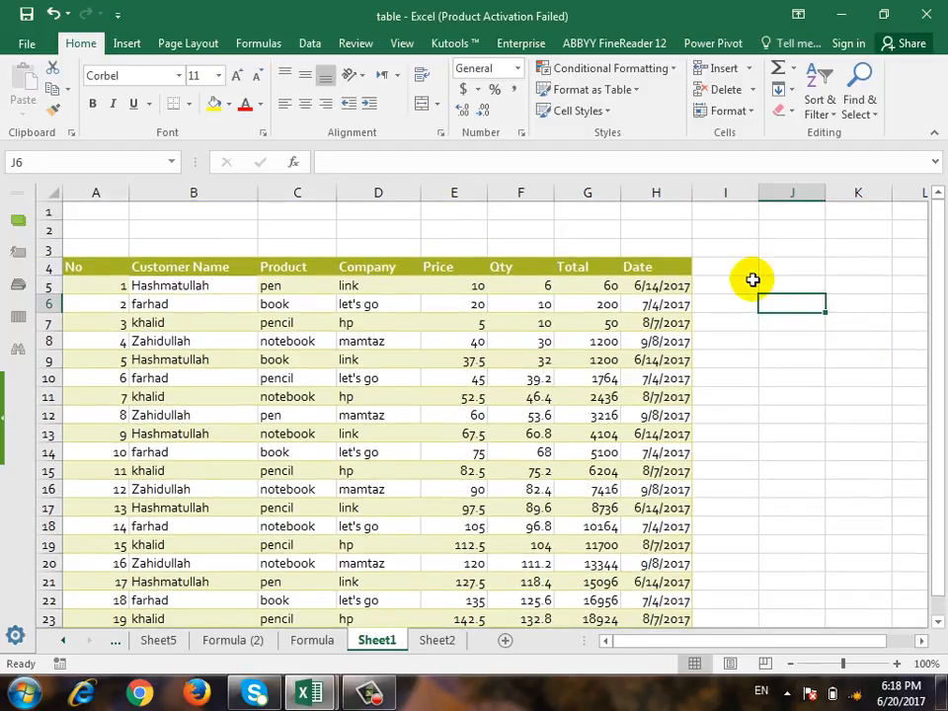
{"action": "left_click", "coordinate": [784, 276]}
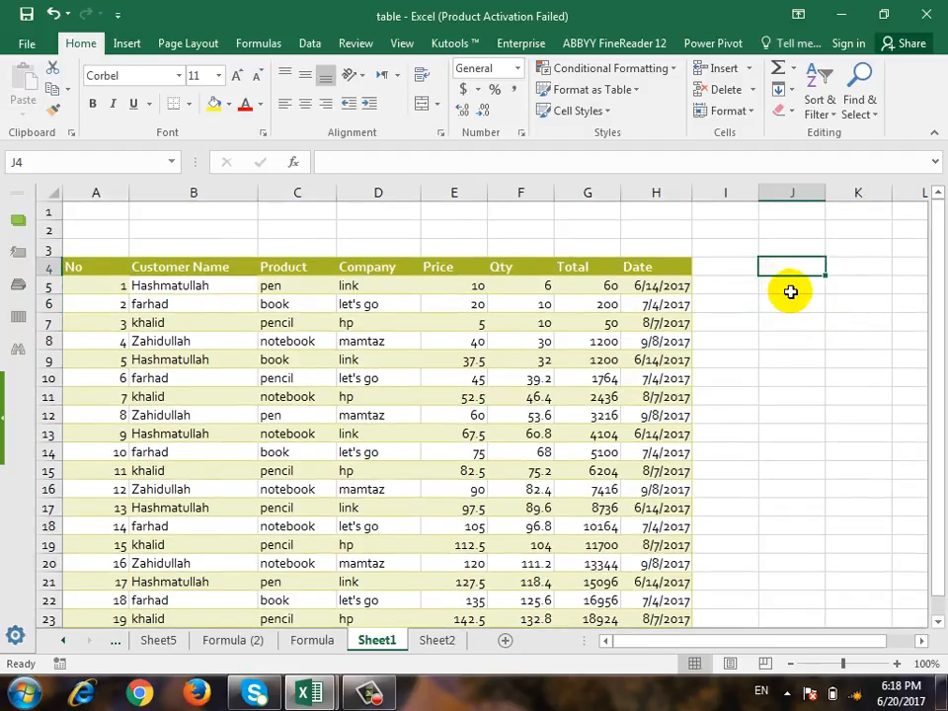
{"action": "type", "text": "=su"}
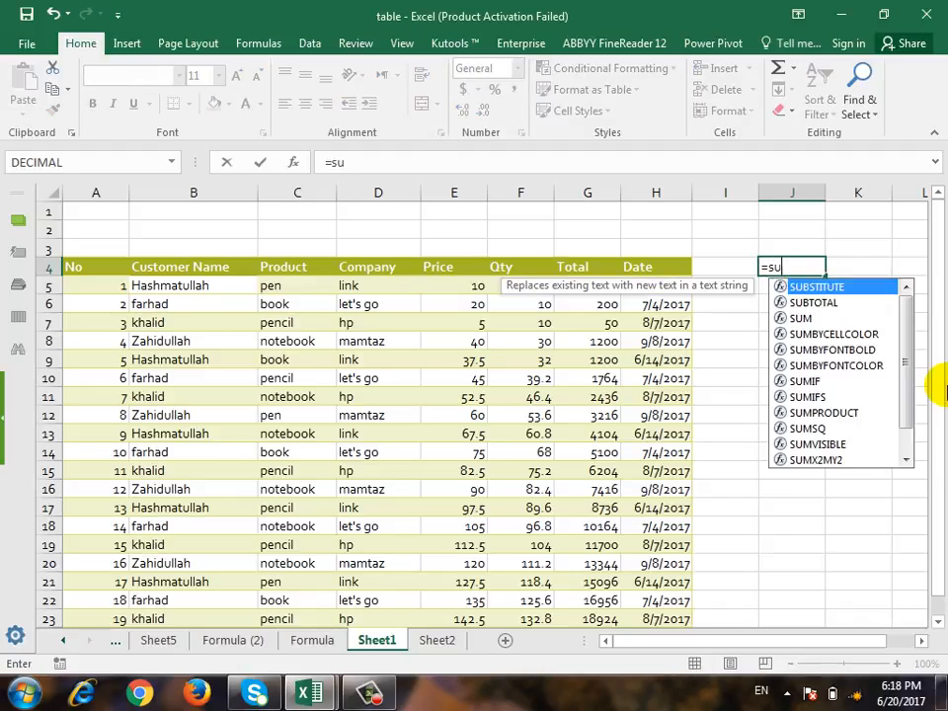
{"action": "type", "text": "mif"}
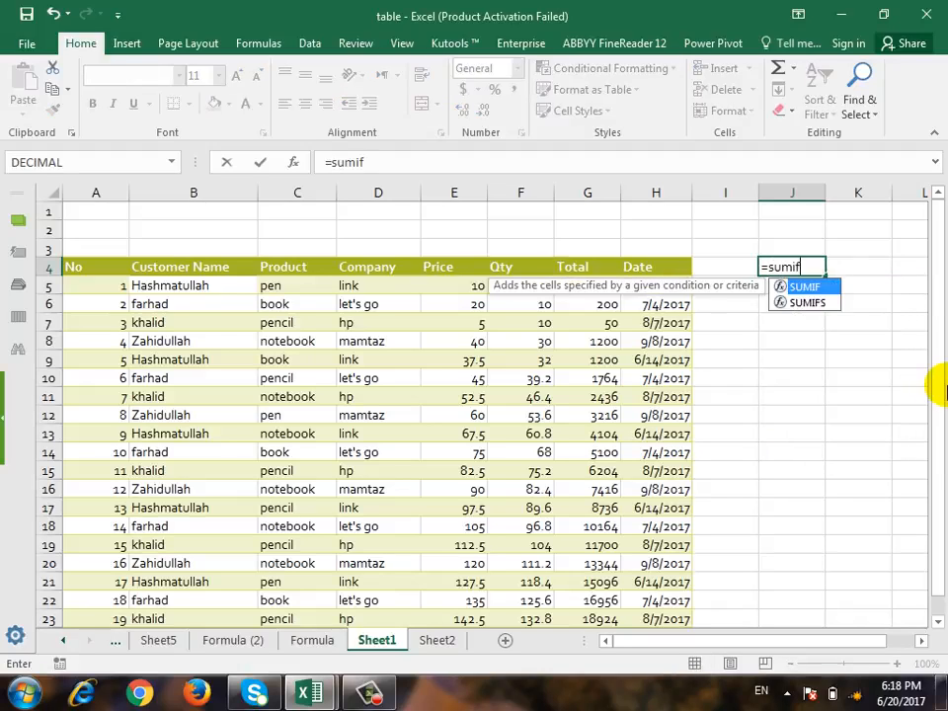
{"action": "type", "text": "mif("}
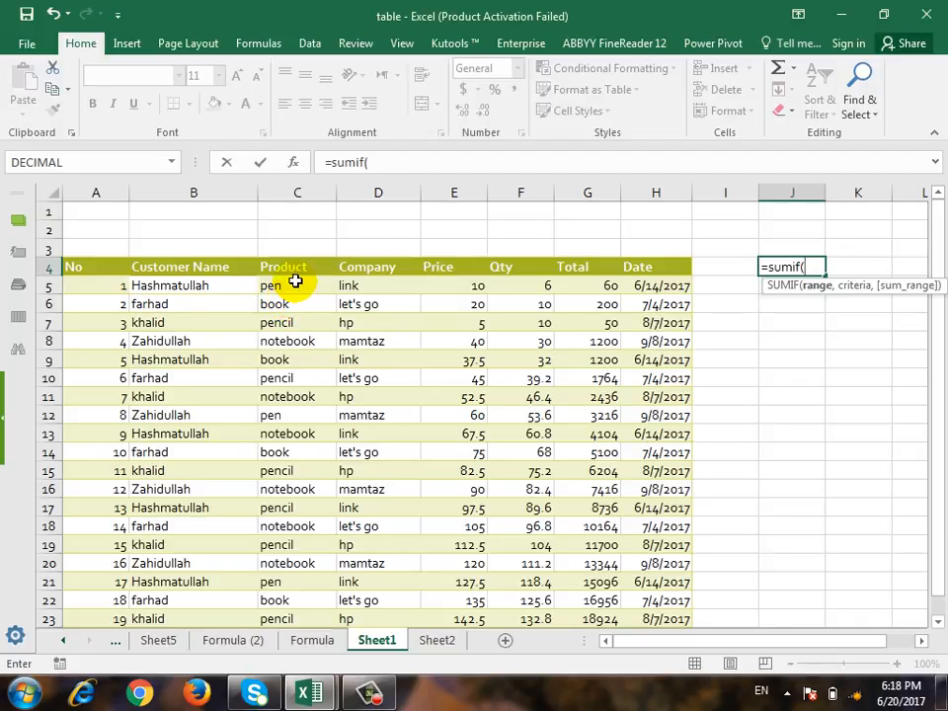
{"action": "left_click_drag", "start_coordinate": [294, 285], "coordinate": [299, 545]}
{"action": "scroll", "coordinate": [932, 191], "scroll_direction": "up", "scroll_amount": 2}
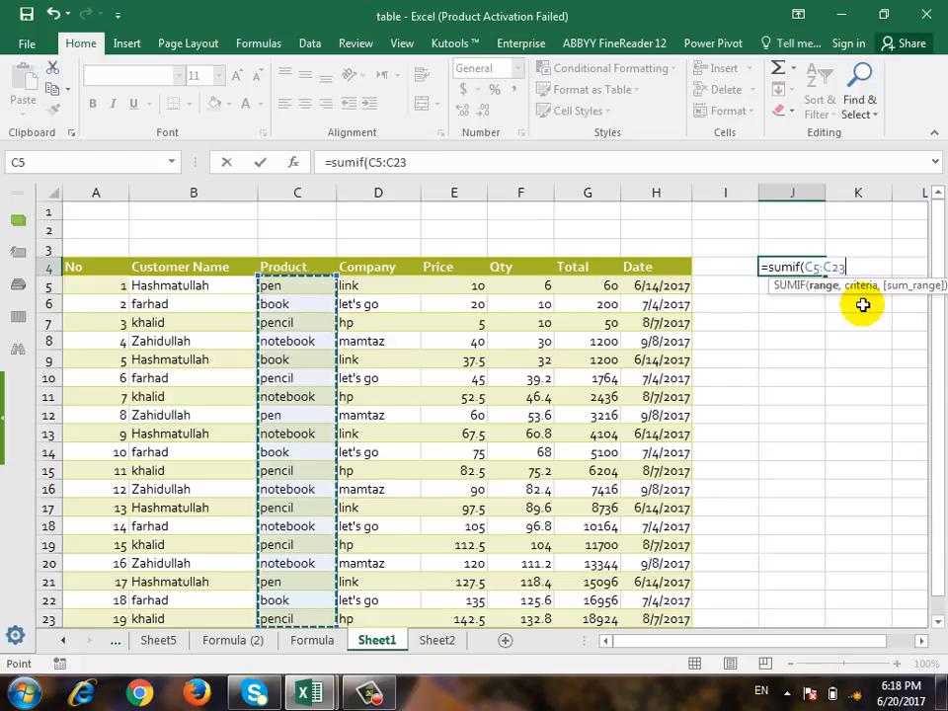
{"action": "type", "text": ",\"pen"}
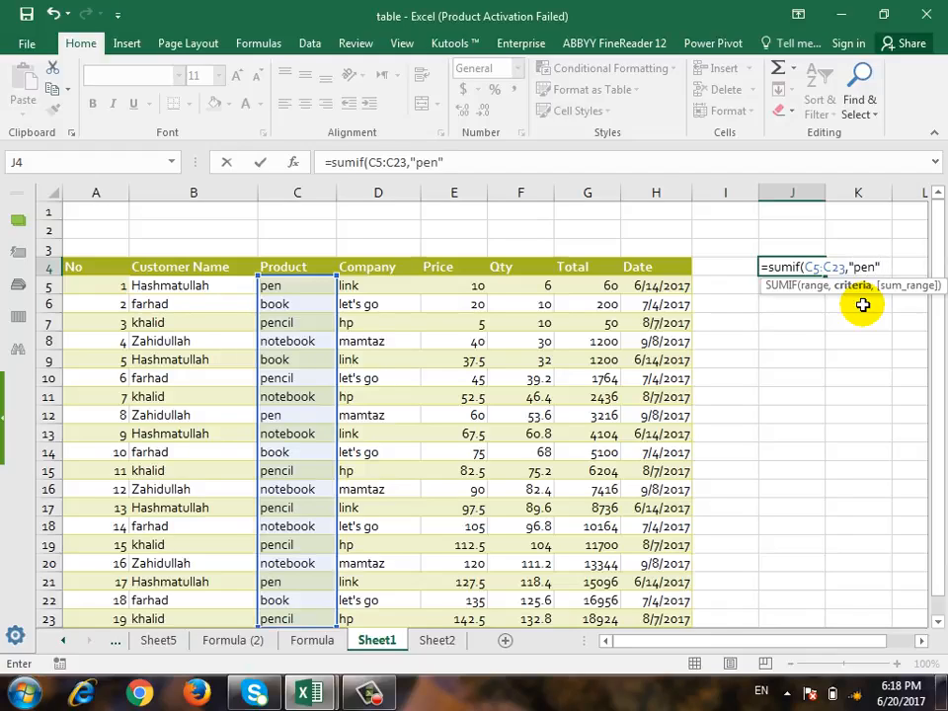
{"action": "type", "text": "\","}
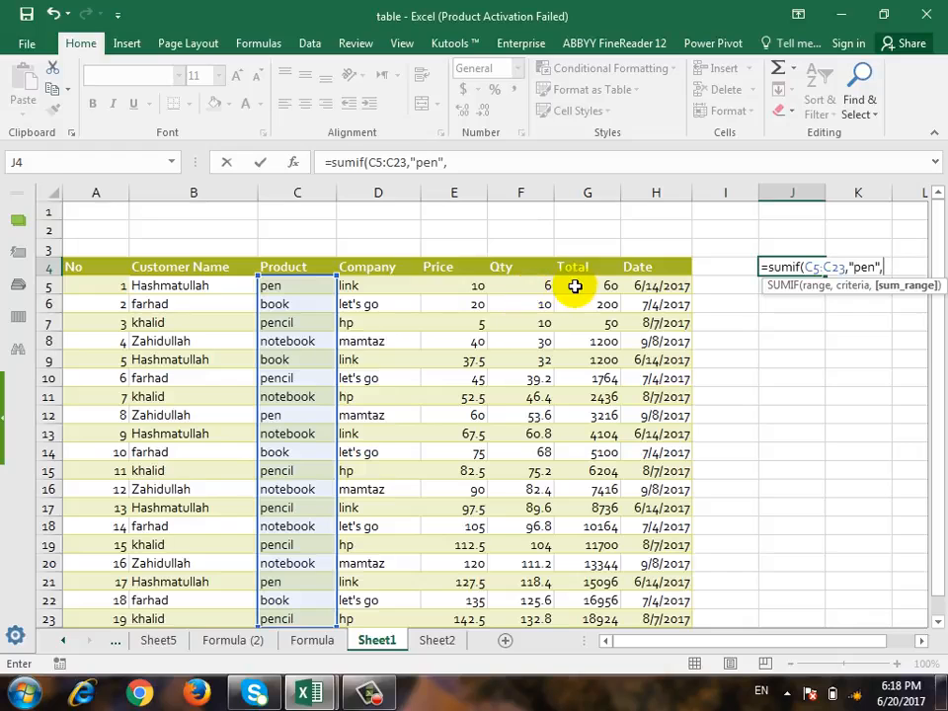
{"action": "left_click_drag", "start_coordinate": [575, 286], "coordinate": [585, 559]}
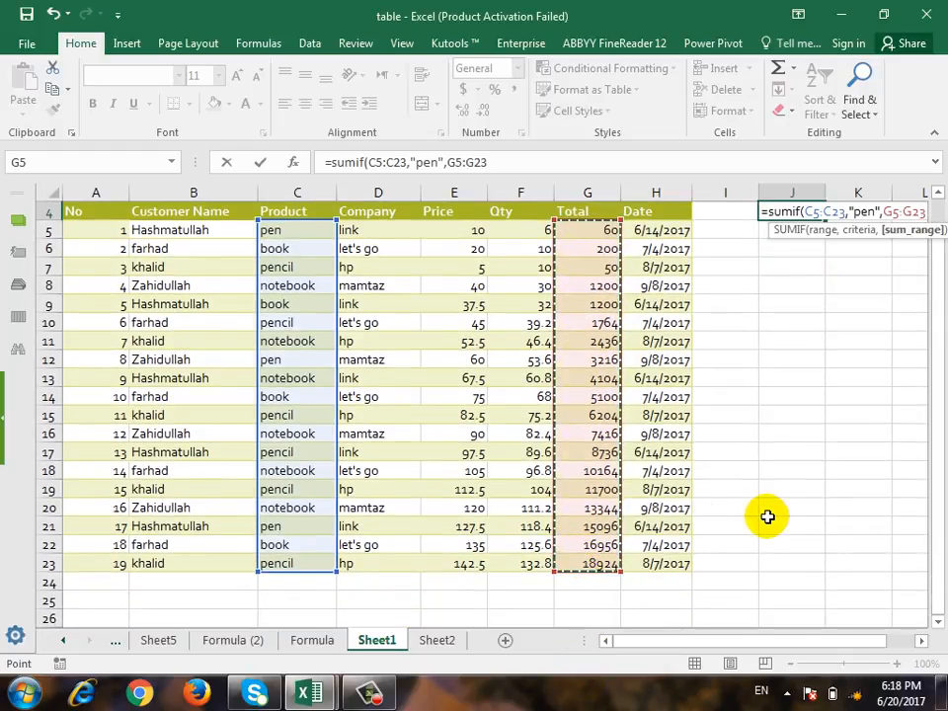
{"action": "key", "text": "Return"}
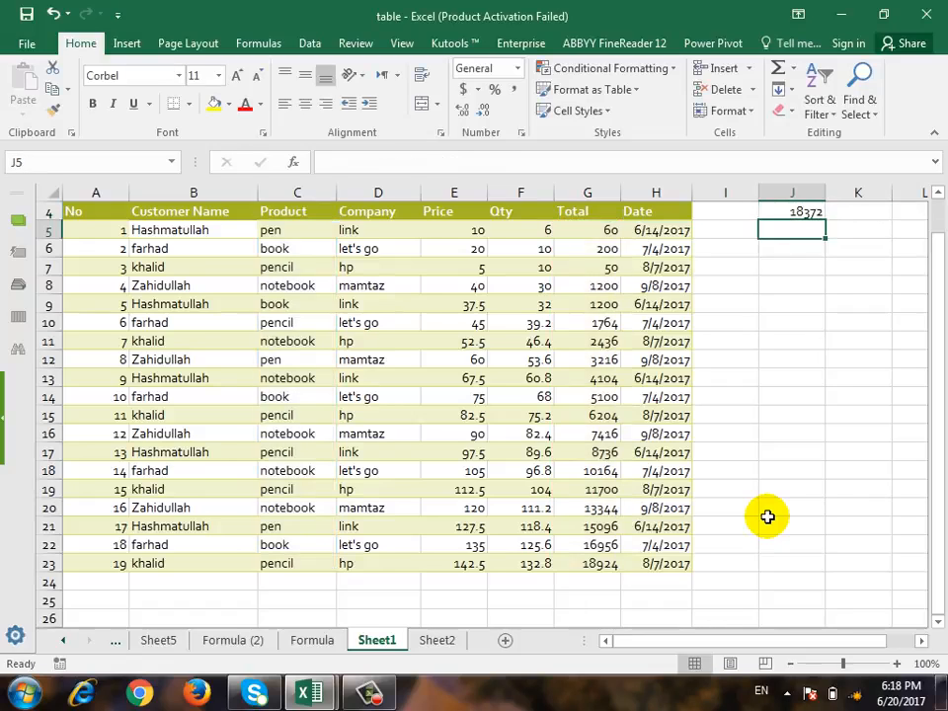
- Review the formula in J4 and the price and quantity of the first pen row
{"action": "scroll", "coordinate": [790, 518], "scroll_direction": "up", "scroll_amount": 1}
{"action": "key", "text": "Up"}
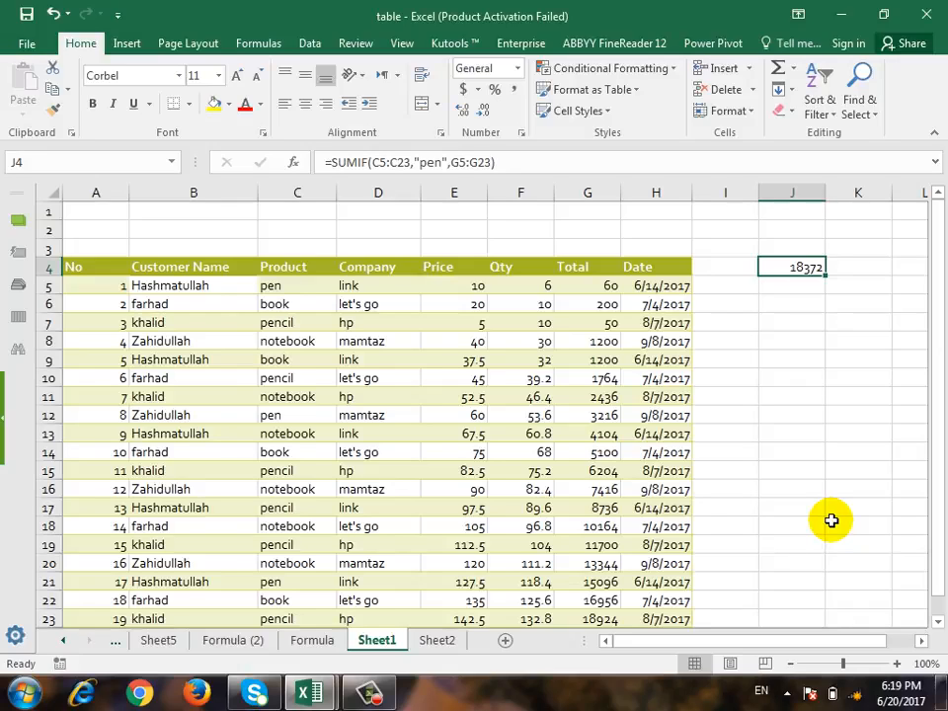
{"action": "key", "text": "Down"}
{"action": "key", "text": "Left"}
{"action": "key", "text": "Left"}
{"action": "key", "text": "Left"}
{"action": "key", "text": "Left"}
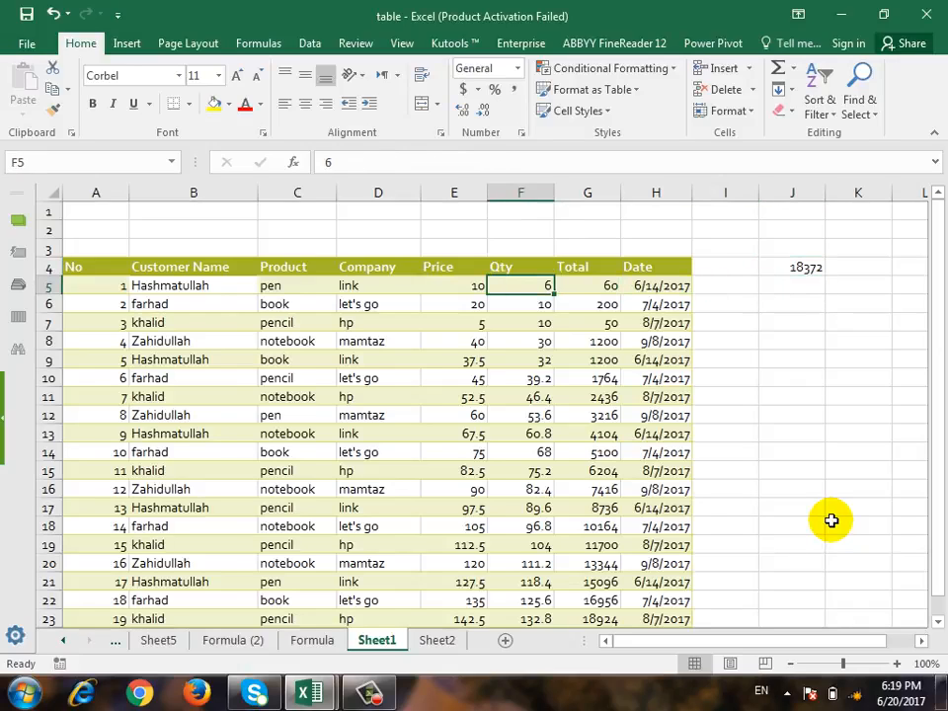
{"action": "key", "text": "Left"}
{"action": "key", "text": "Left"}
{"action": "key", "text": "Right"}
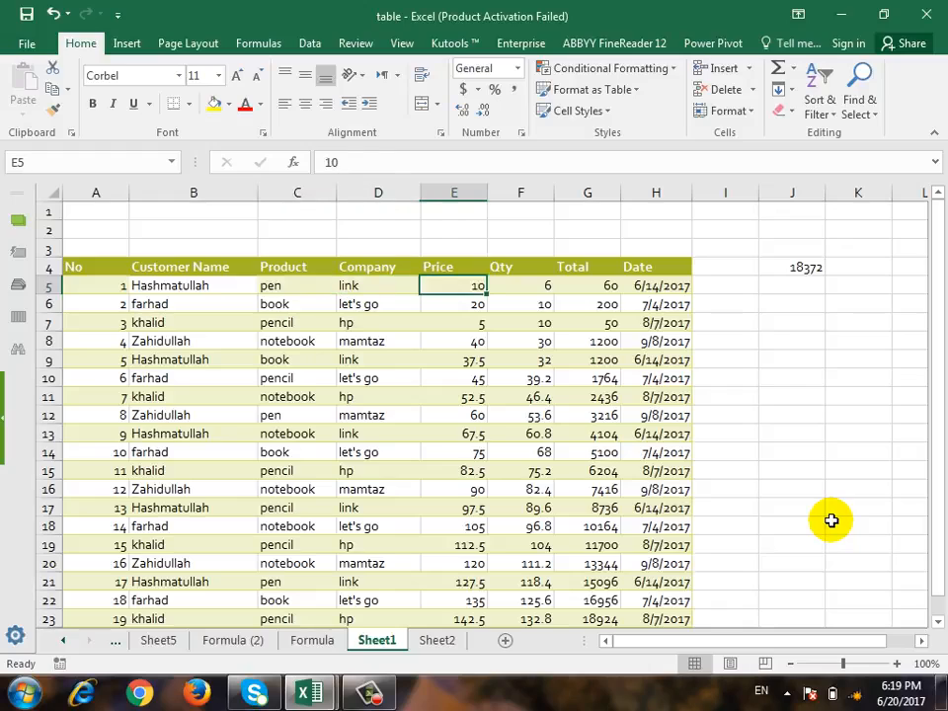
{"action": "key", "text": "Right"}
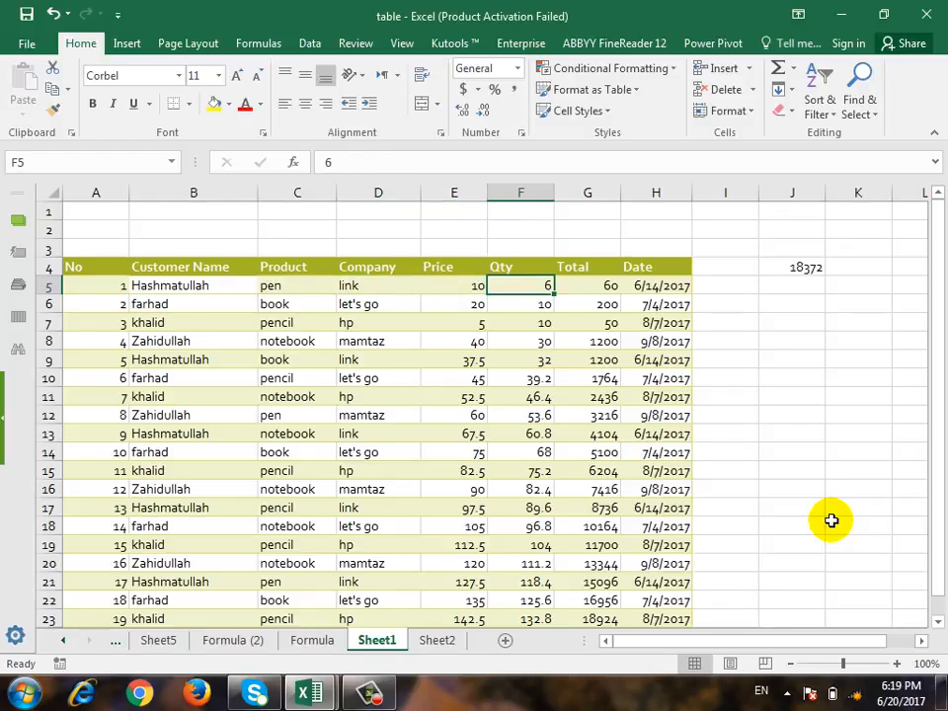
- Select the pen totals in G5, G12 and G21 together to compare their sum with J4
{"action": "key", "text": "Right"}
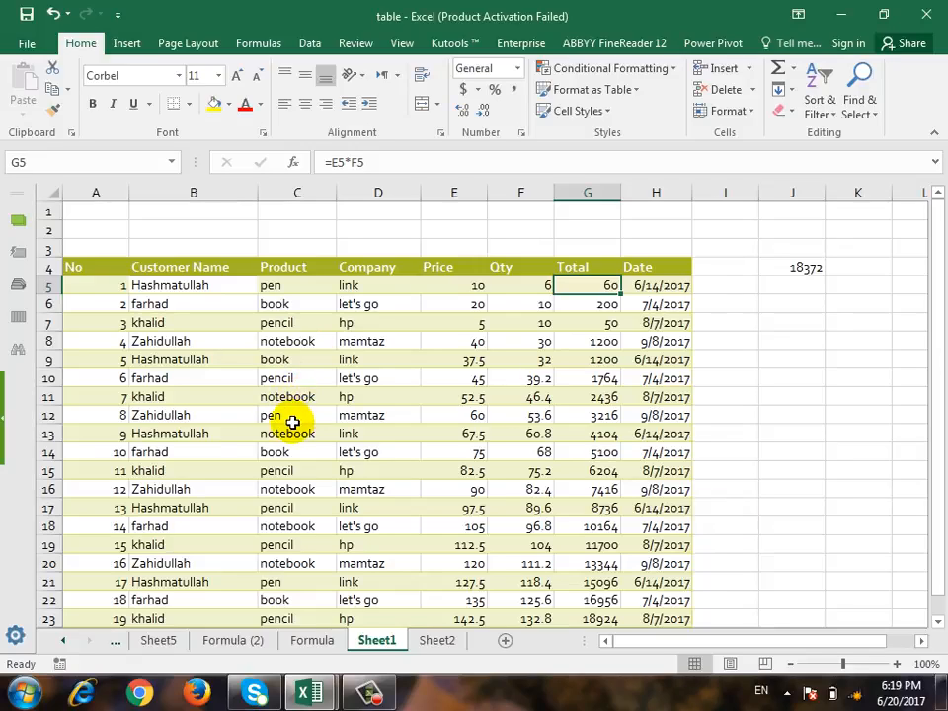
{"action": "left_click", "coordinate": [582, 416], "text": "ctrl"}
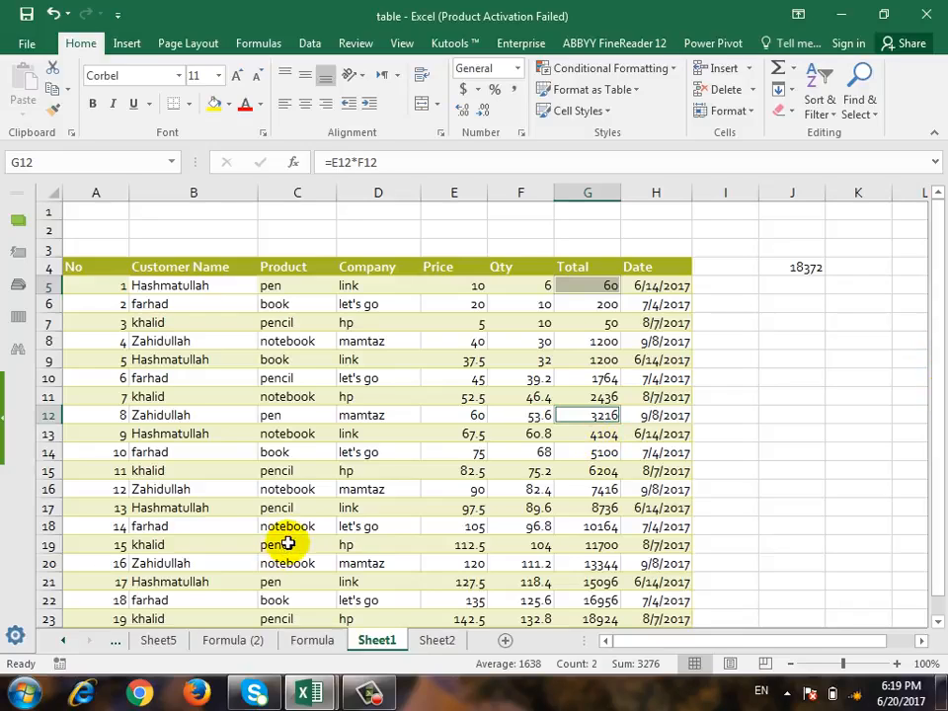
{"action": "left_click", "coordinate": [601, 585], "text": "ctrl"}
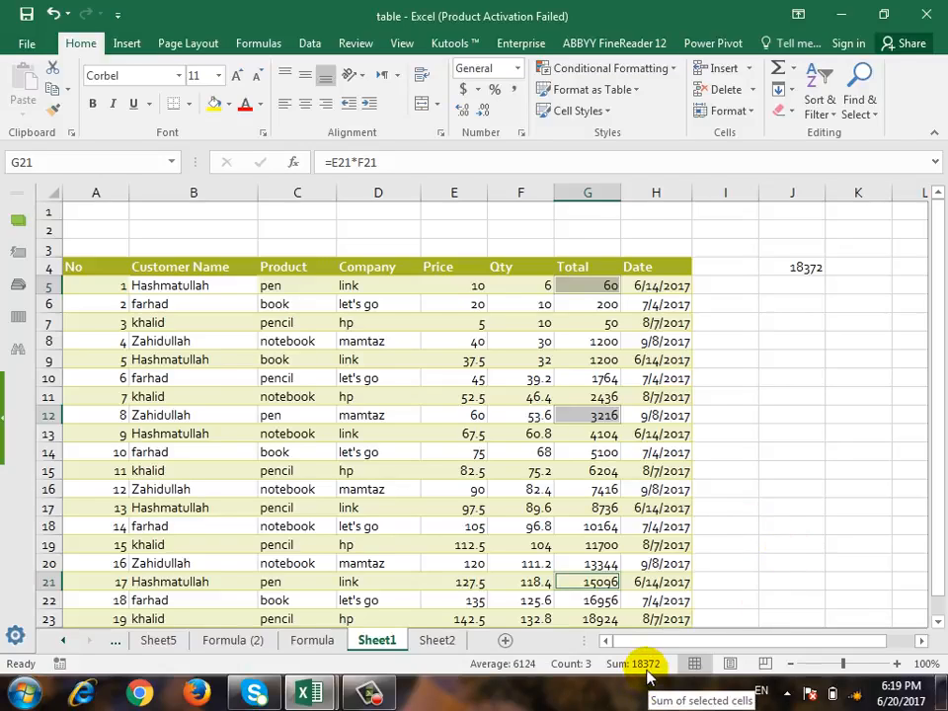
- Change the SUMIF criterion in cell J4 to "book"
{"action": "left_click", "coordinate": [802, 265]}
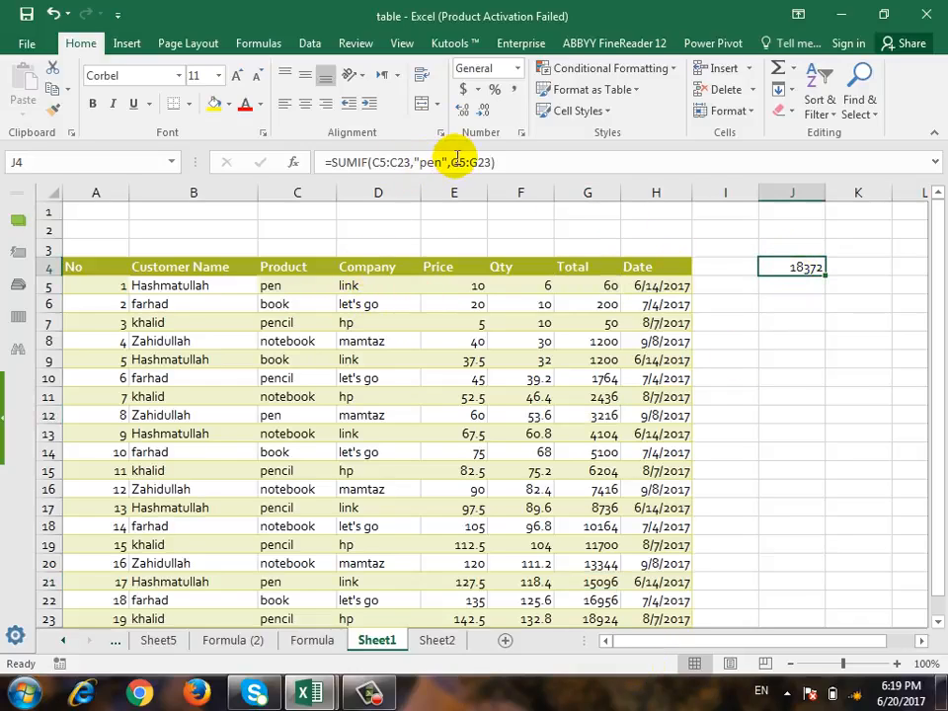
{"action": "left_click", "coordinate": [445, 162]}
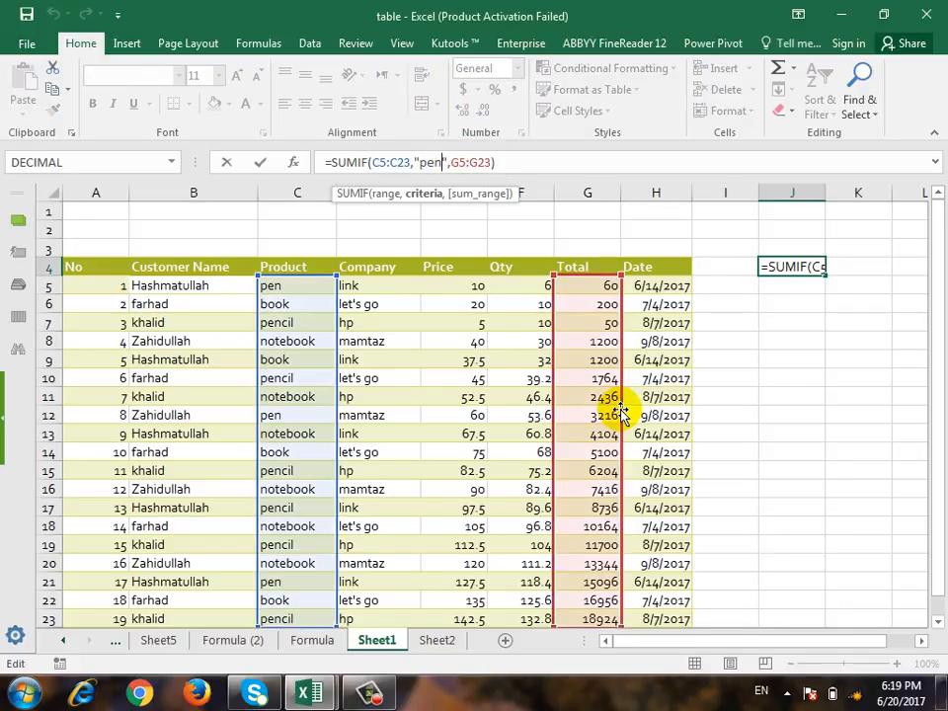
{"action": "key", "text": "BackSpace"}
{"action": "key", "text": "BackSpace"}
{"action": "key", "text": "BackSpace"}
{"action": "type", "text": "boo"}
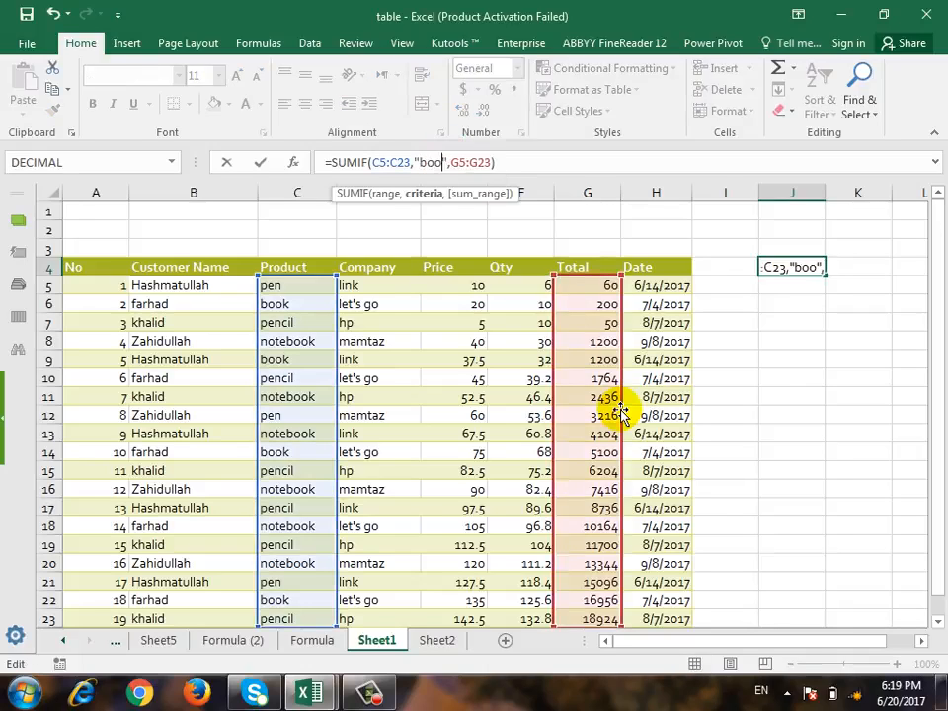
{"action": "type", "text": "k"}
{"action": "key", "text": "Return"}
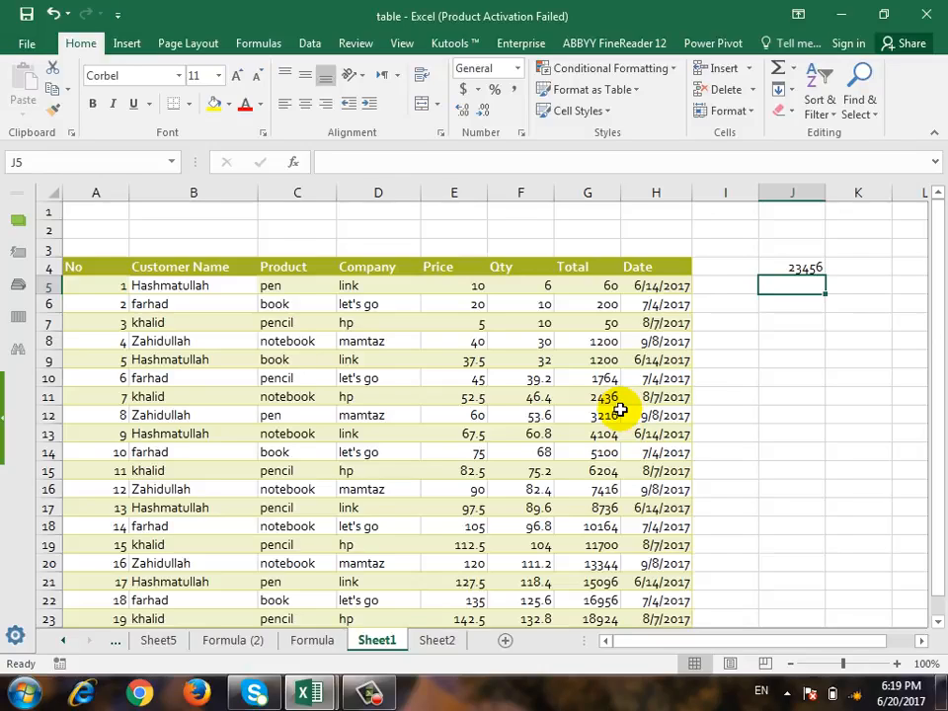
- Add the header "Product" in cell K4 and "Total" in L4 beside the sales data
{"action": "left_click", "coordinate": [871, 282]}
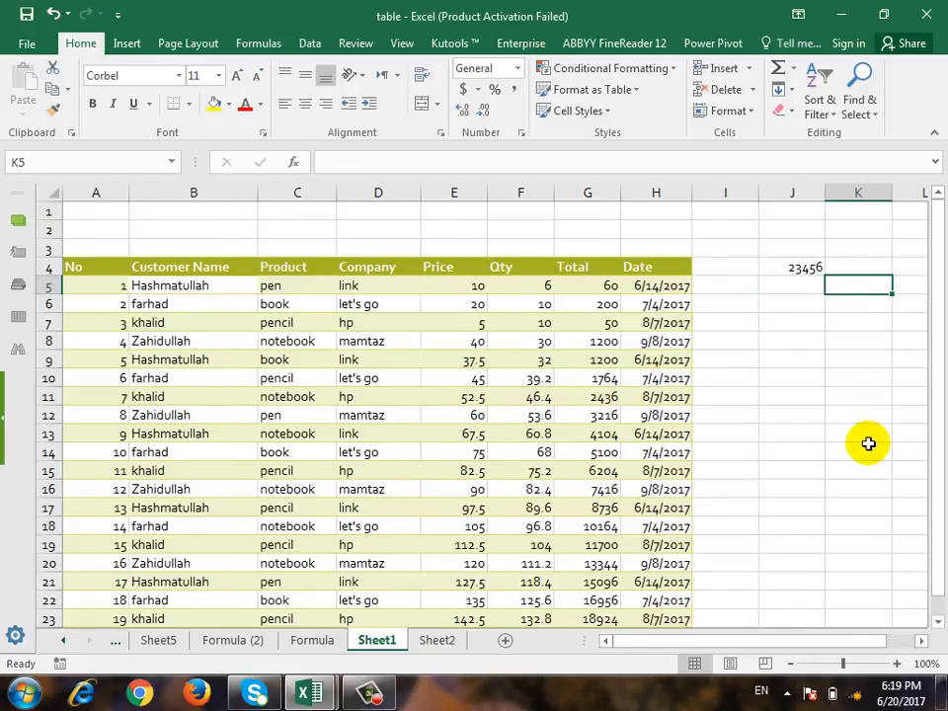
{"action": "scroll", "coordinate": [868, 444], "scroll_direction": "right", "scroll_amount": 1}
{"action": "key", "text": "Up"}
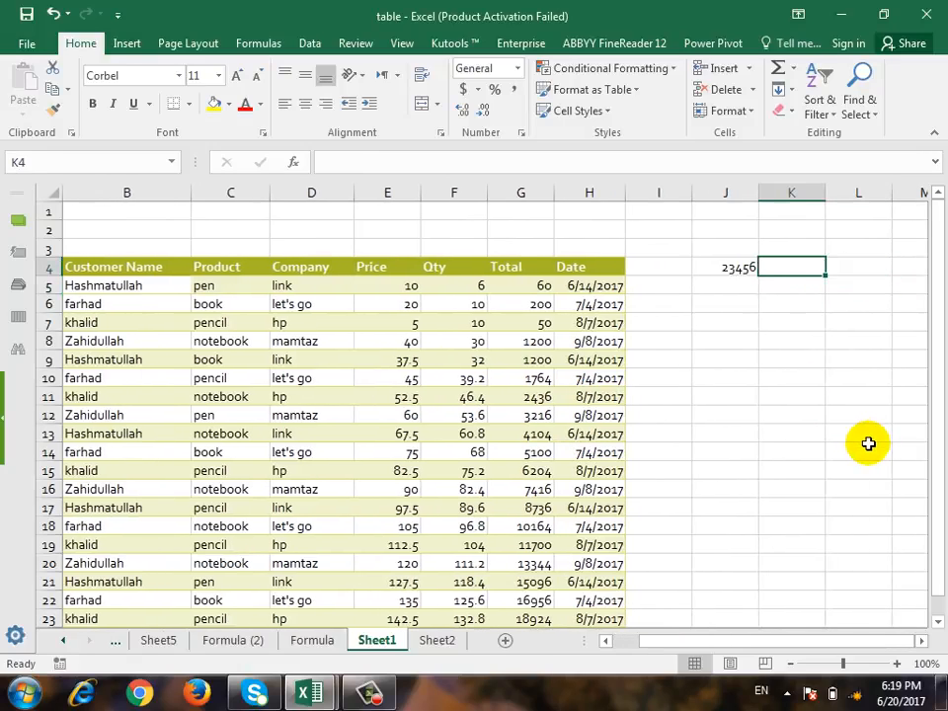
{"action": "type", "text": "Product"}
{"action": "key", "text": "Tab"}
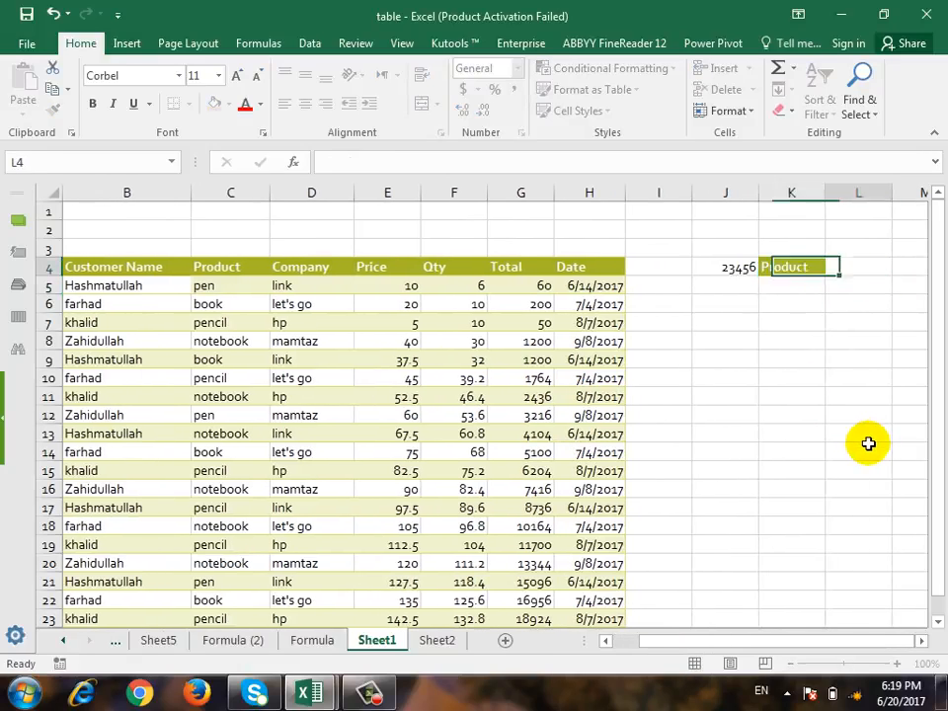
{"action": "type", "text": "To"}
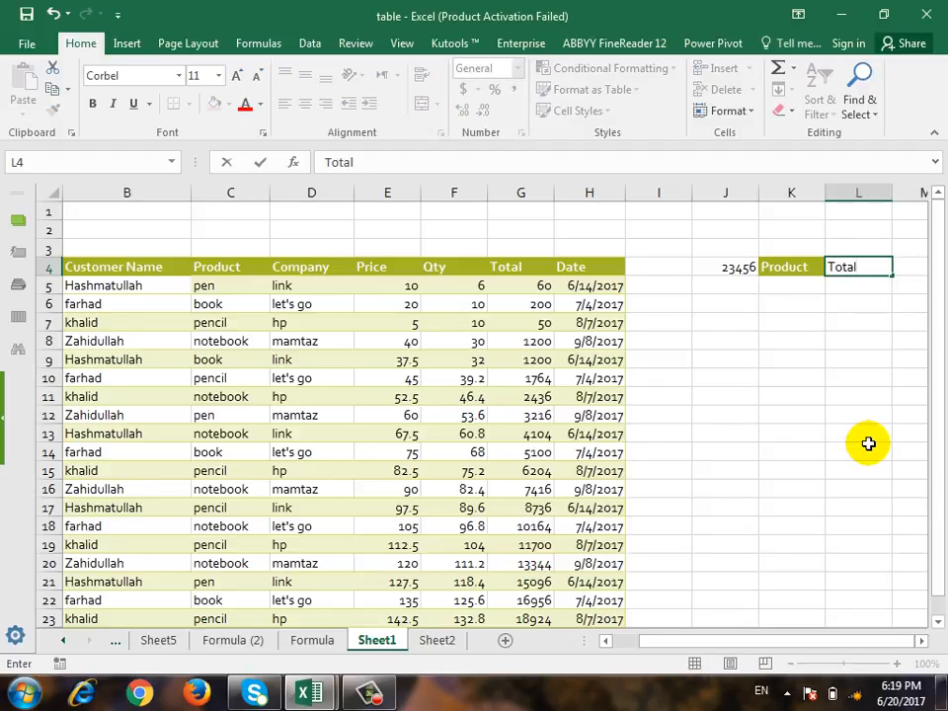
{"action": "type", "text": "tal"}
{"action": "key", "text": "Return"}
- Clear the SUMIF formula from cell J4 and enter "book" under the Product header in K5
{"action": "key", "text": "Left"}
{"action": "key", "text": "Up"}
{"action": "key", "text": "Delete"}
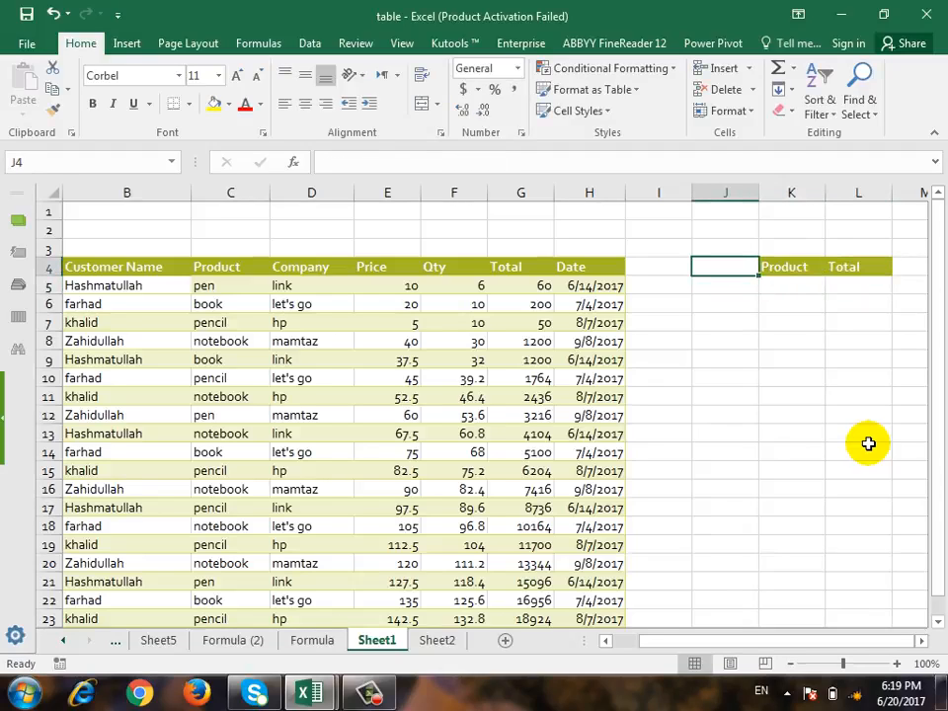
{"action": "key", "text": "Right"}
{"action": "key", "text": "Down"}
{"action": "type", "text": "bo"}
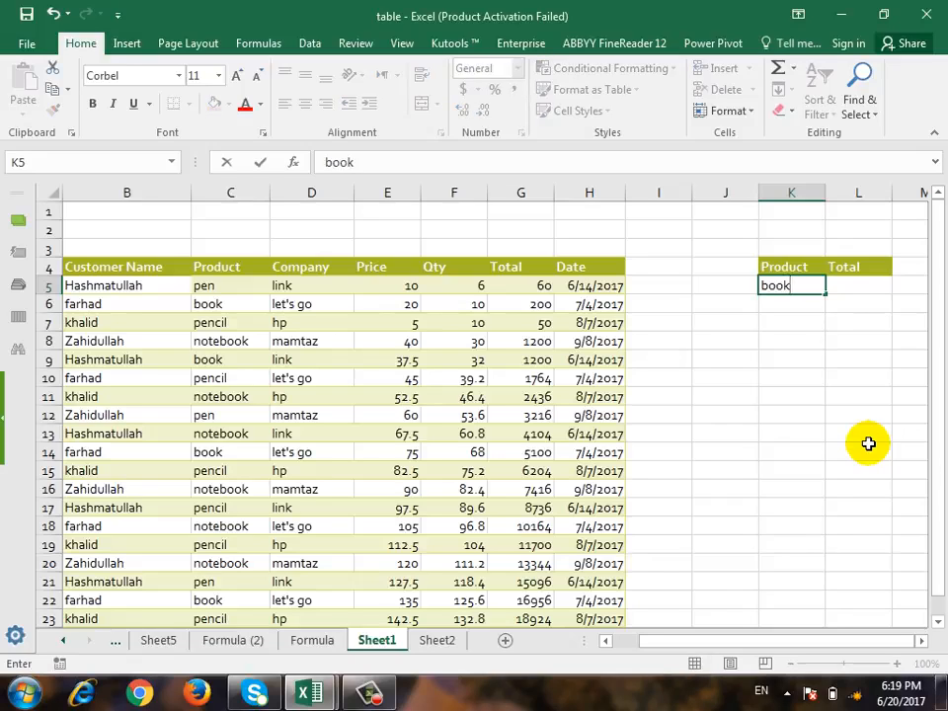
{"action": "key", "text": "Tab"}
- Enter =SUMIF(B5:B23,K5,G5:G23) in cell L5, using K5 as the criterion and the Total column as the sum range
{"action": "type", "text": "="}
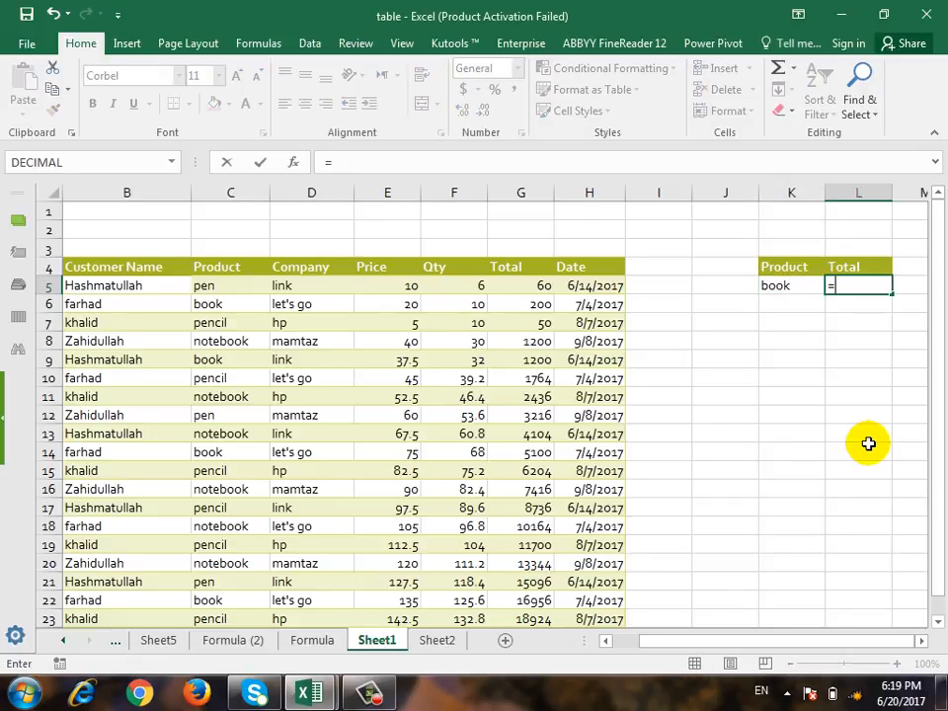
{"action": "type", "text": "sumif("}
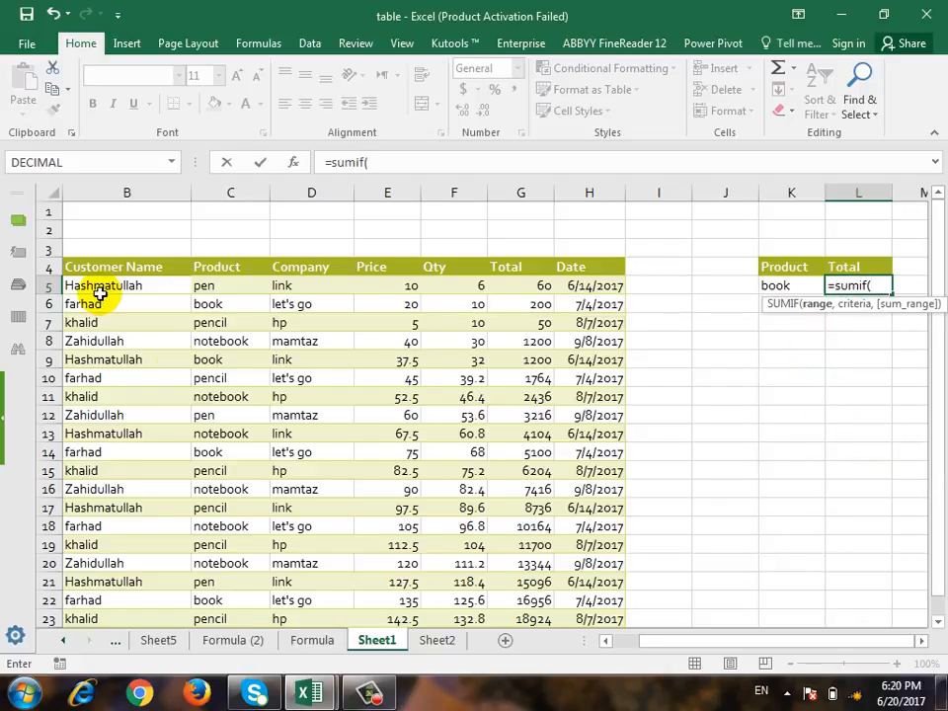
{"action": "left_click_drag", "start_coordinate": [218, 288], "coordinate": [223, 438]}
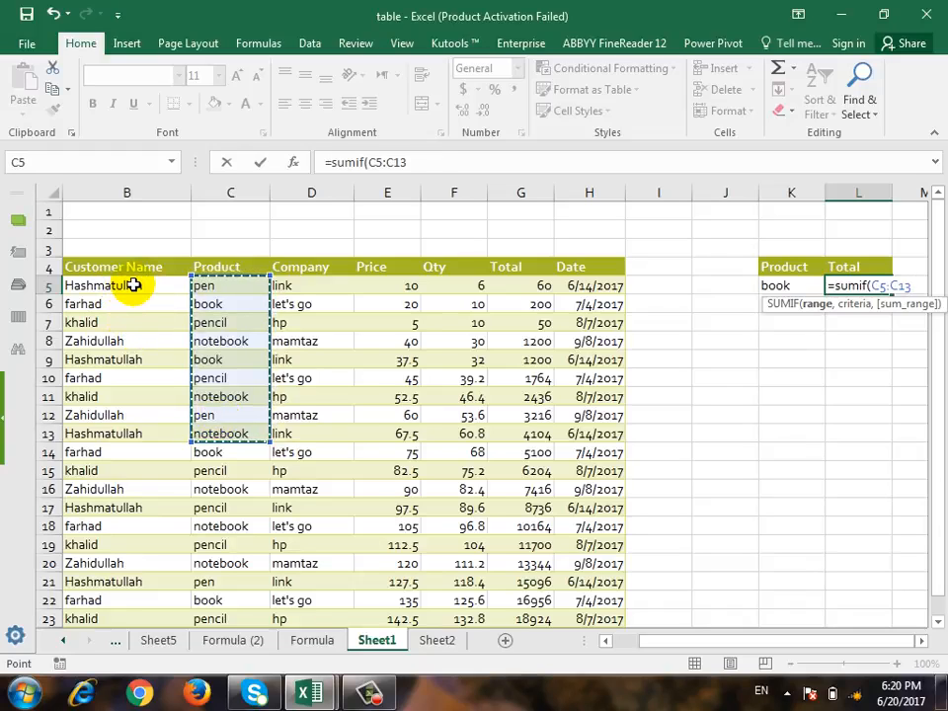
{"action": "left_click_drag", "start_coordinate": [131, 285], "coordinate": [127, 580]}
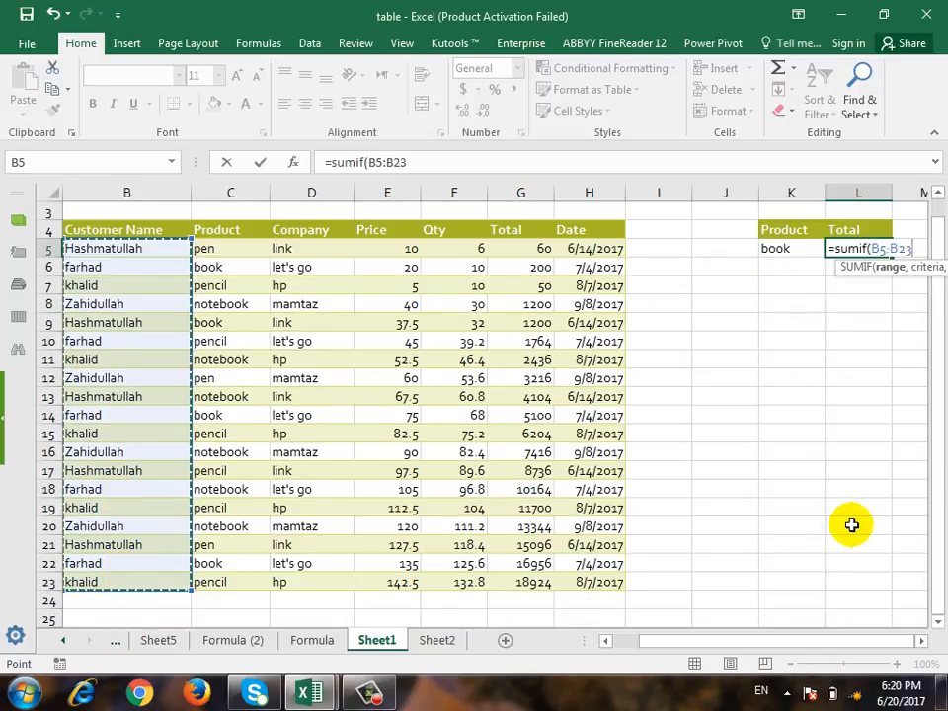
{"action": "type", "text": ","}
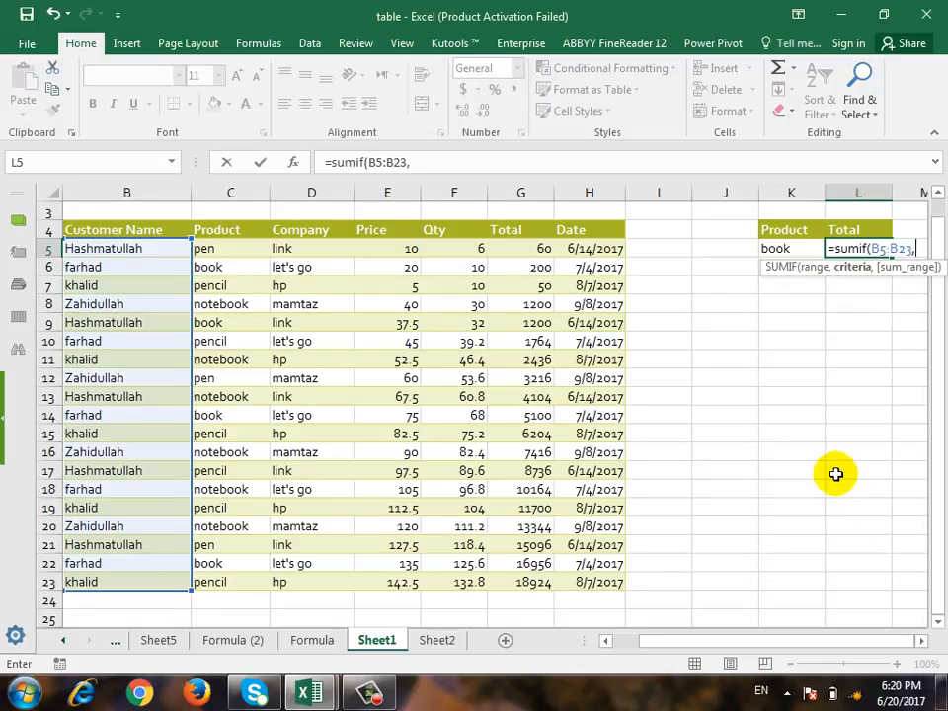
{"action": "left_click", "coordinate": [793, 248]}
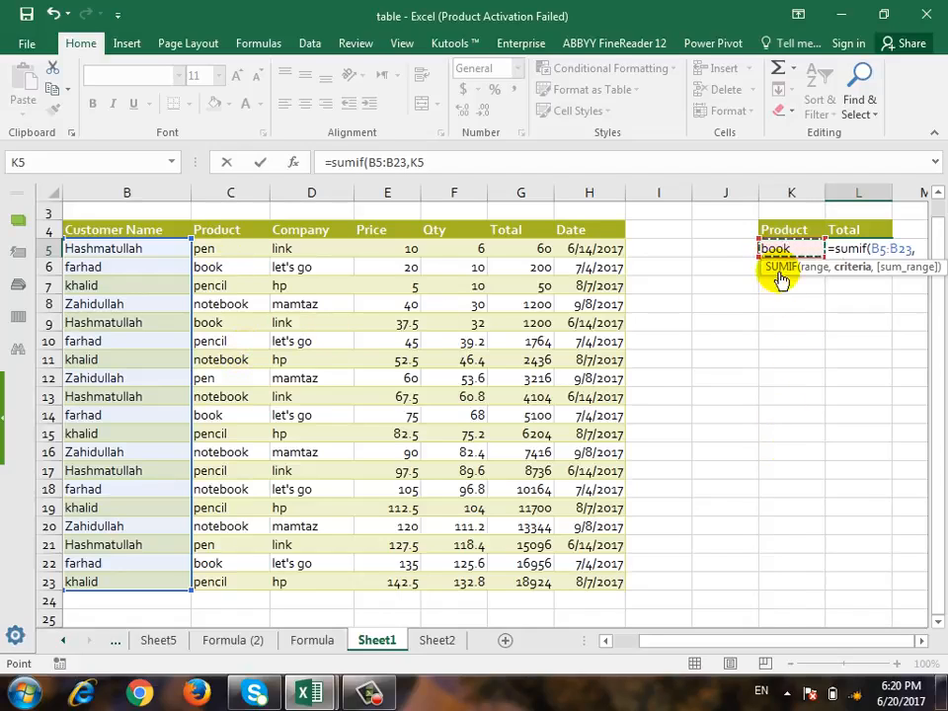
{"action": "type", "text": ","}
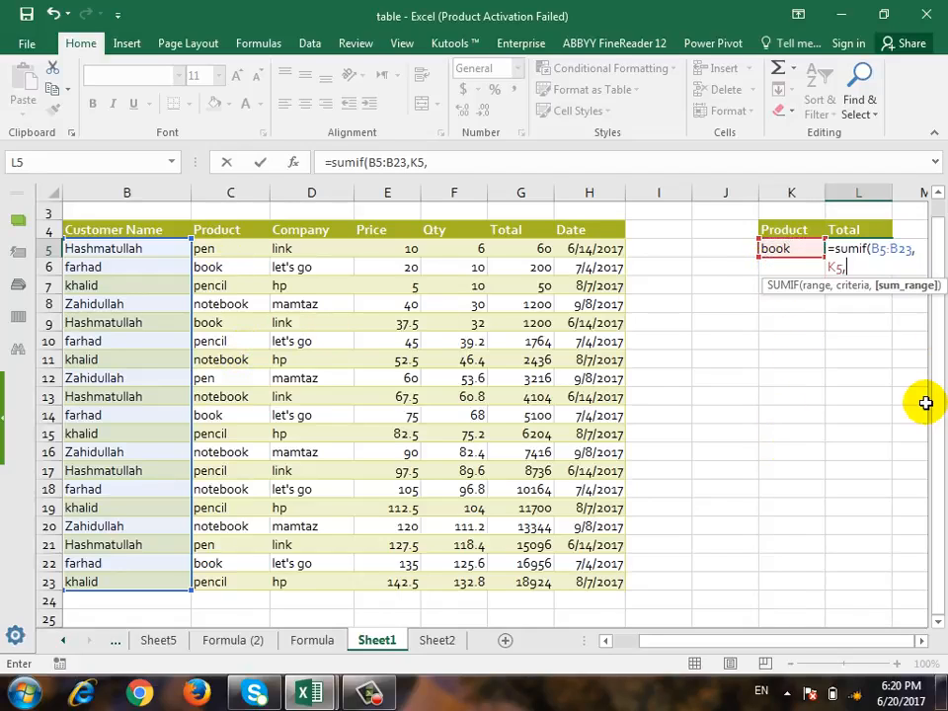
{"action": "left_click_drag", "start_coordinate": [522, 250], "coordinate": [542, 583]}
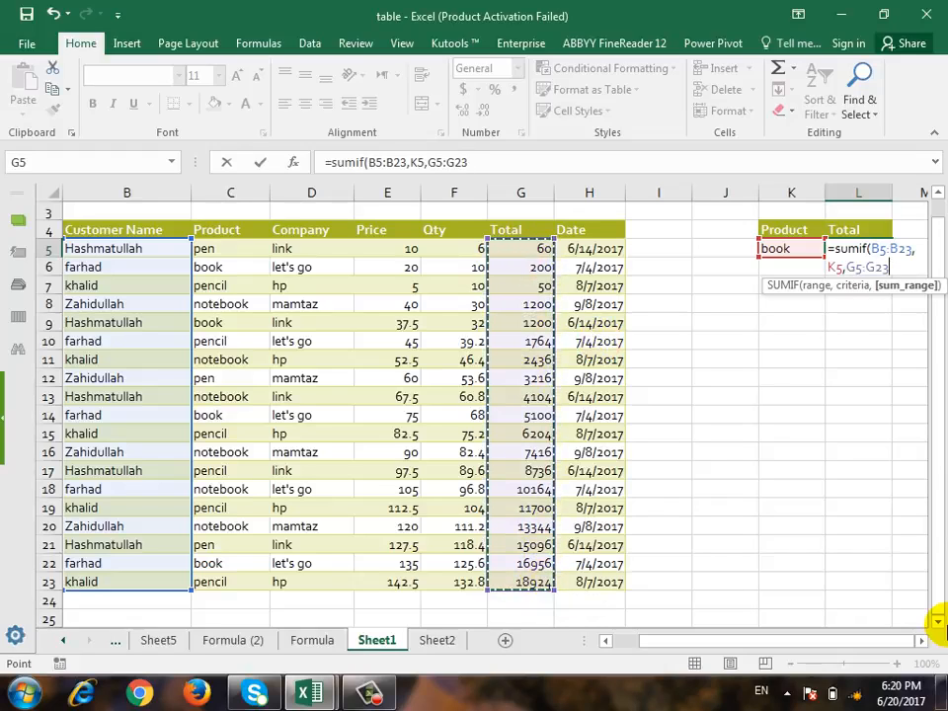
{"action": "type", "text": ")"}
{"action": "key", "text": "Return"}
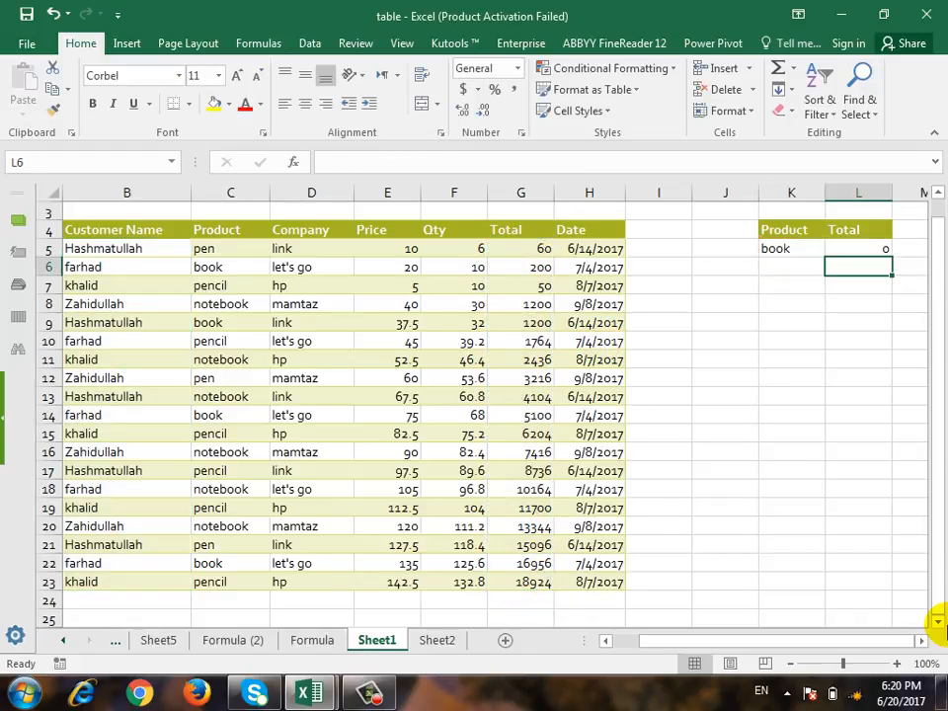
- Replace the criterion in cell K5 with the customer name from B6 and check the SUMIF formula in L5
{"action": "key", "text": "Up"}
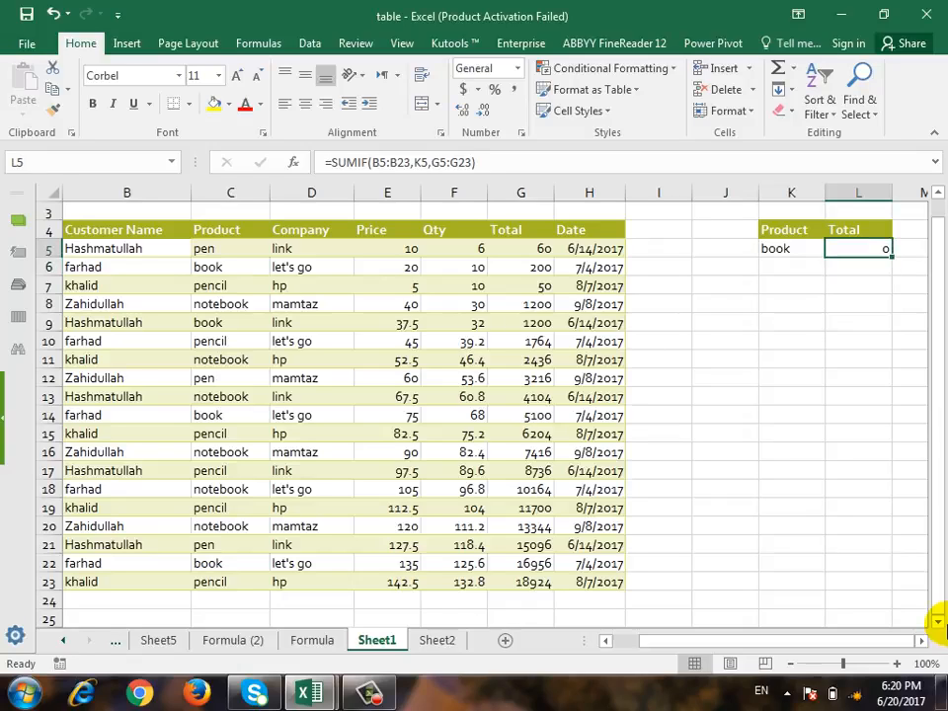
{"action": "left_click", "coordinate": [776, 252]}
{"action": "type", "text": "farhad"}
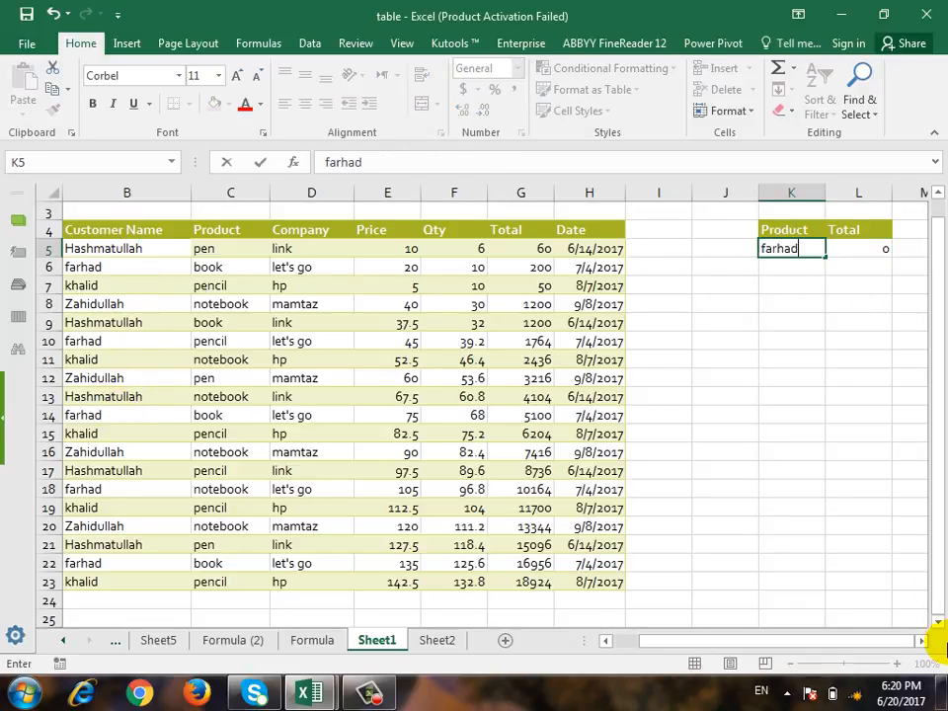
{"action": "key", "text": "Return"}
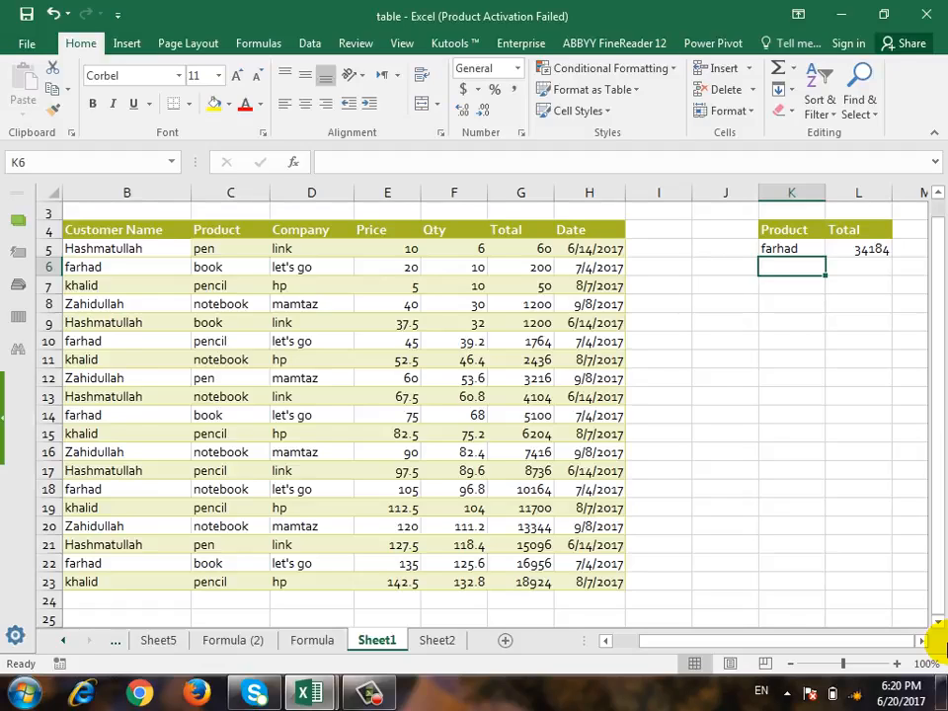
{"action": "key", "text": "Up"}
{"action": "key", "text": "Right"}
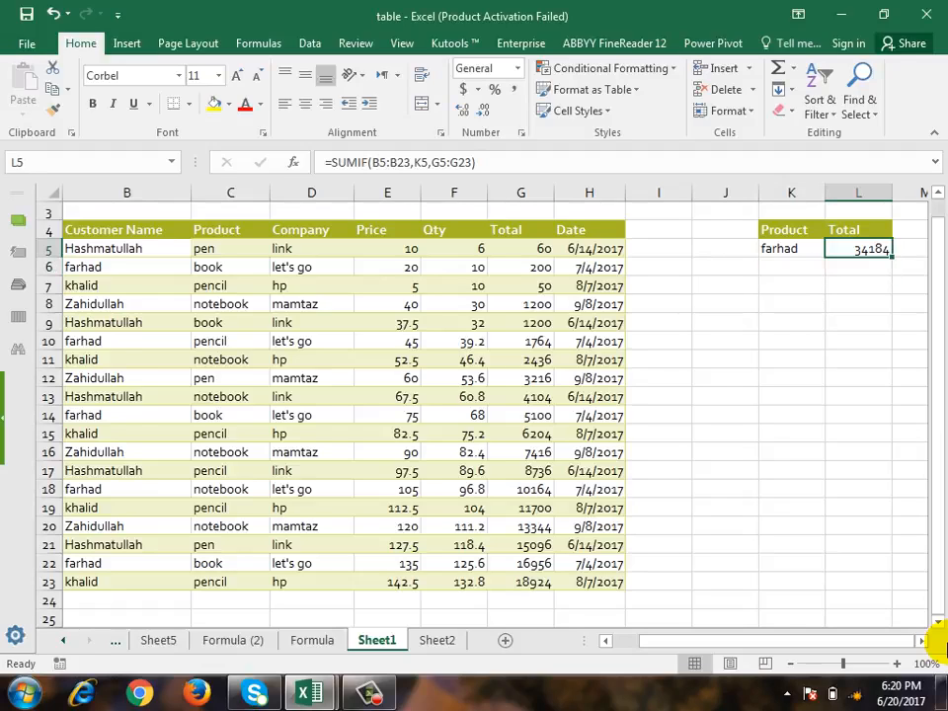
- Change the criterion in K5 to the customer name from B8 and review the total in L5
{"action": "key", "text": "Left"}
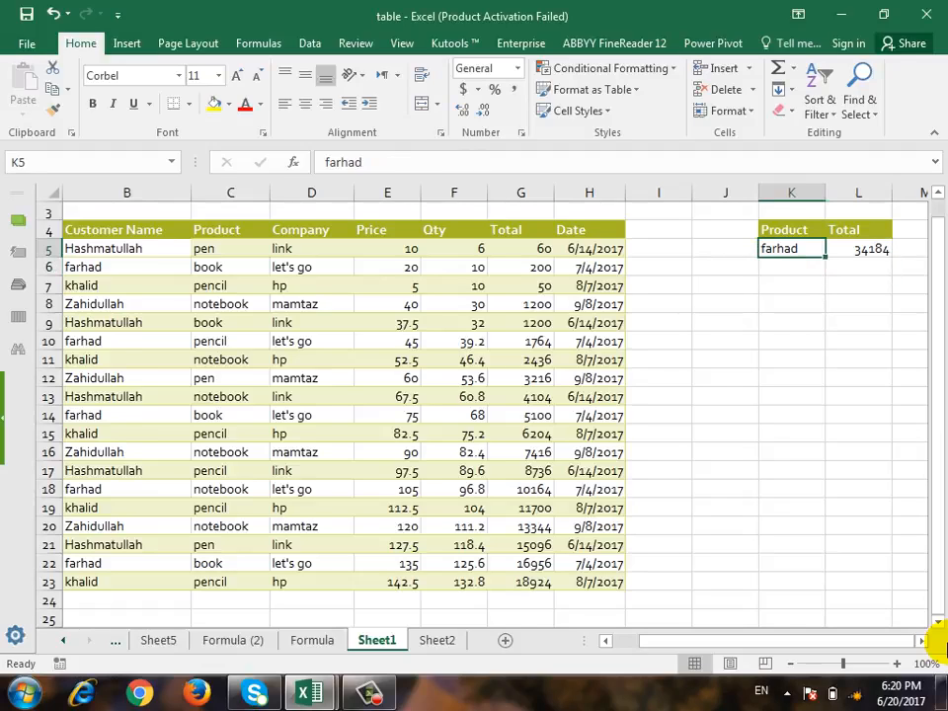
{"action": "type", "text": "za"}
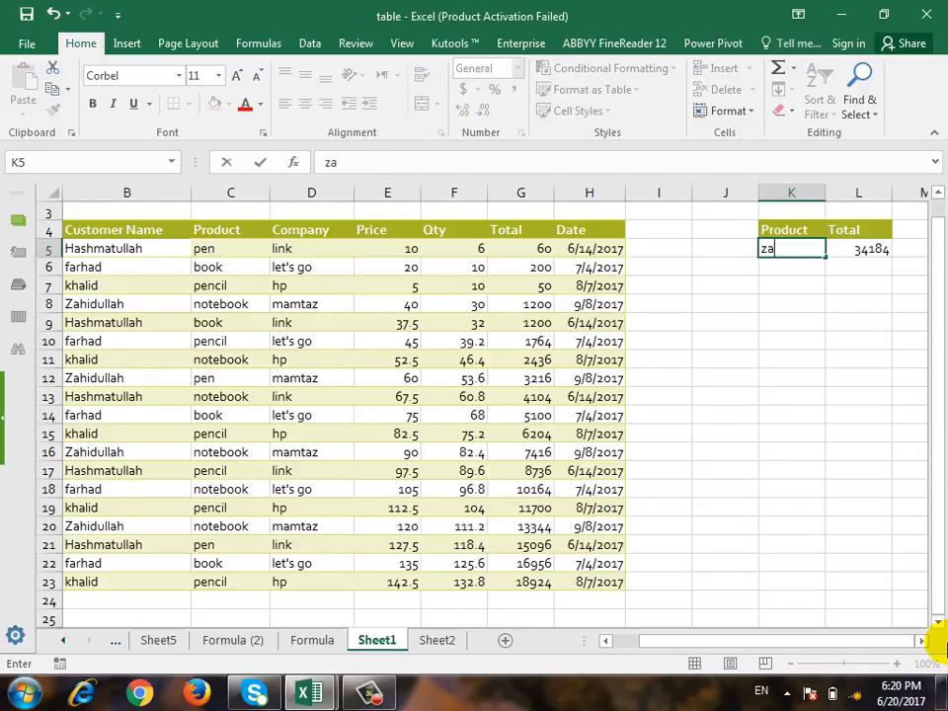
{"action": "type", "text": "hidullah"}
{"action": "key", "text": "Return"}
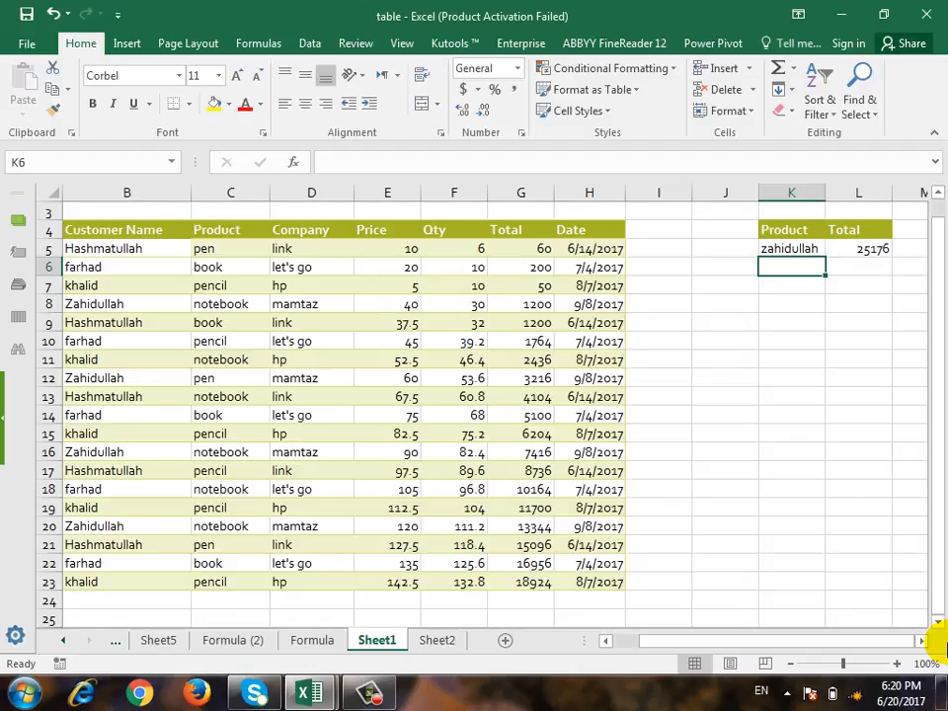
{"action": "key", "text": "Right"}
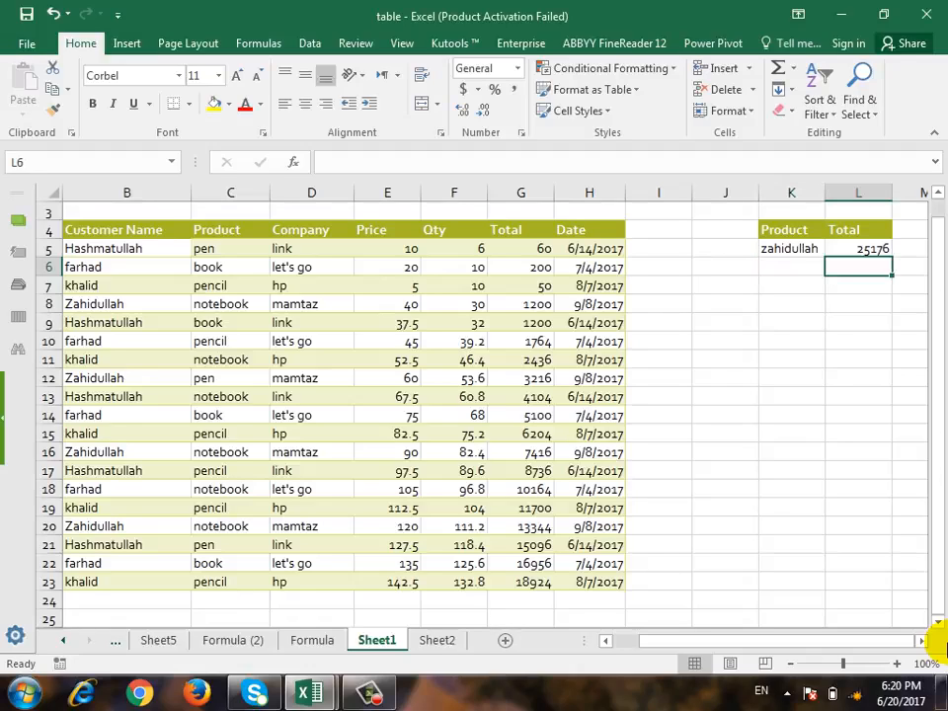
{"action": "key", "text": "Up"}
{"action": "key", "text": "Left"}
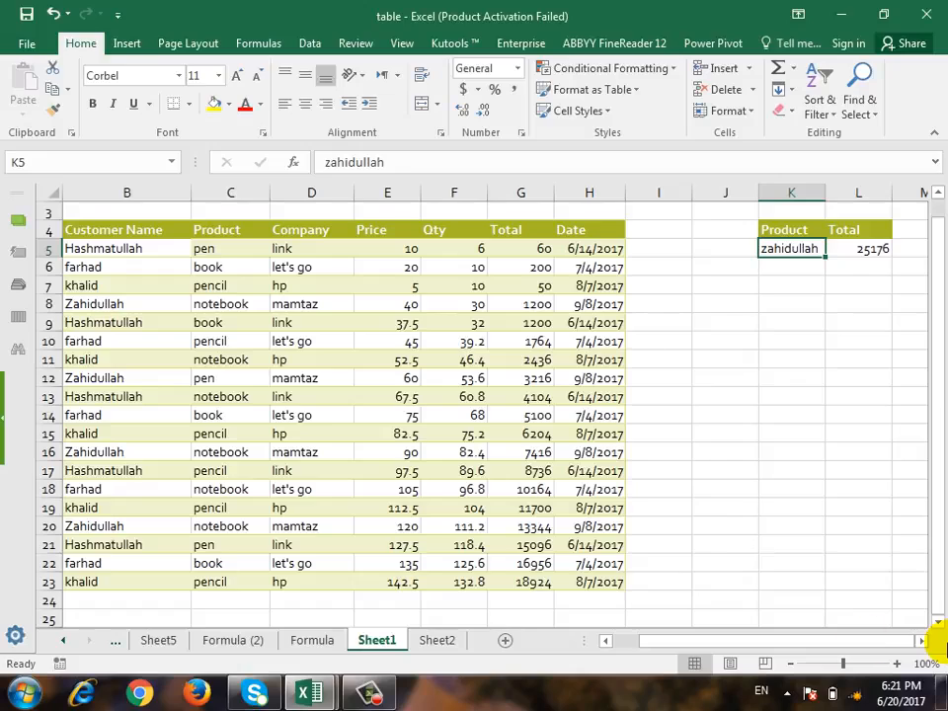
{"action": "left_click", "coordinate": [858, 247]}
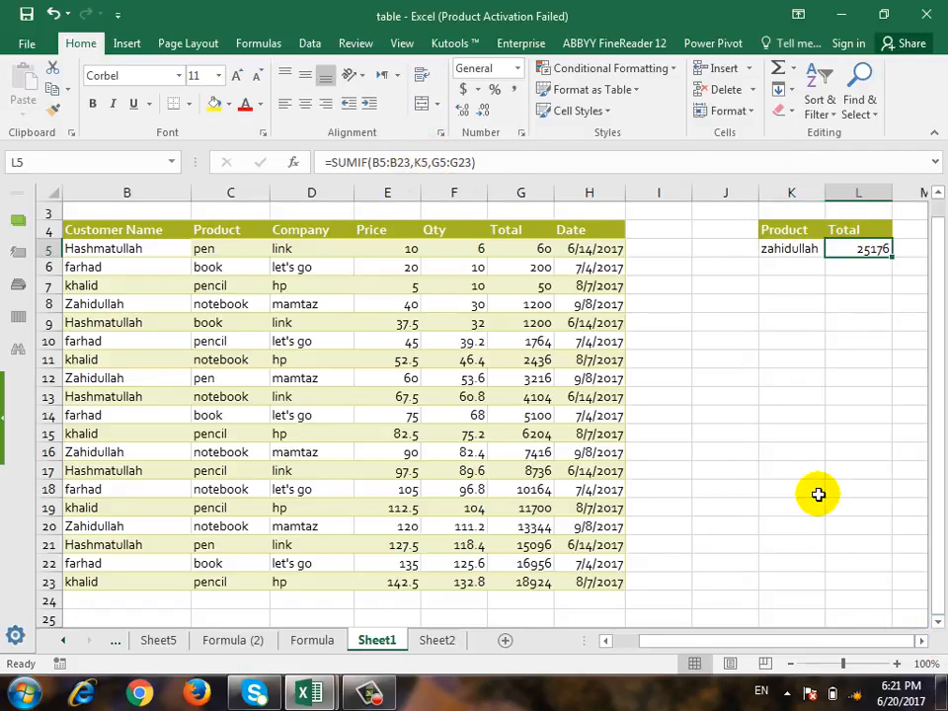
- Change the criterion in cell K5 to the customer name from B7
{"action": "left_click", "coordinate": [786, 249]}
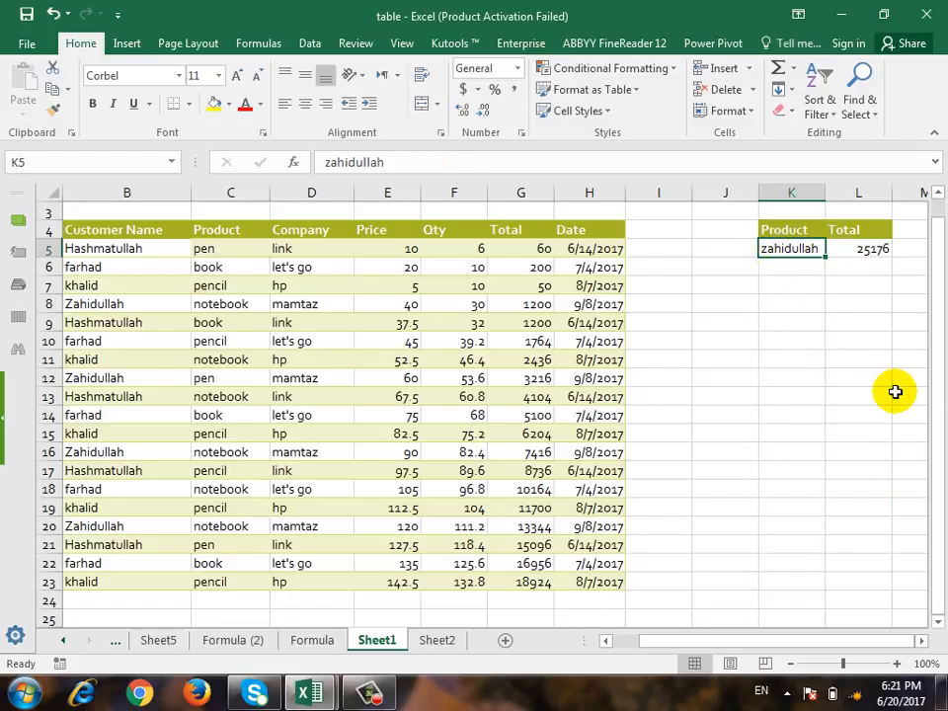
{"action": "type", "text": "khalid"}
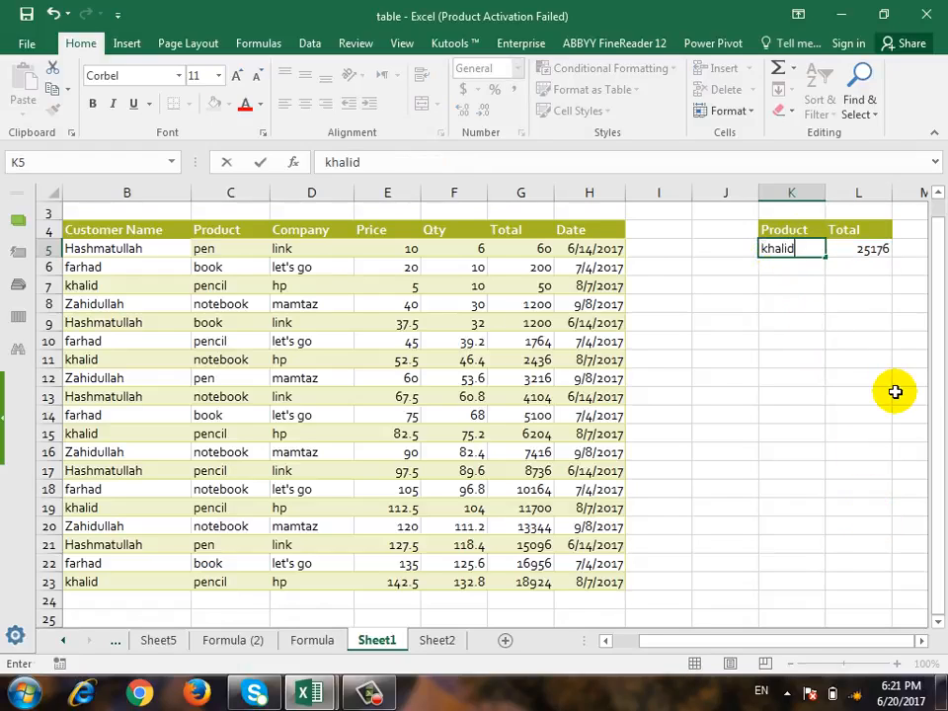
{"action": "key", "text": "Return"}
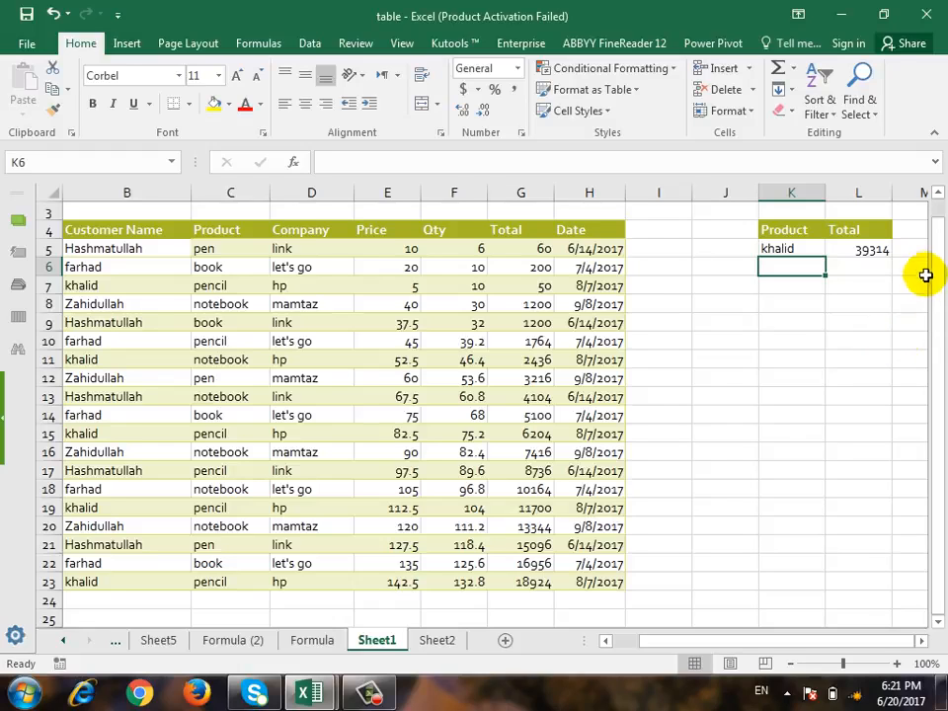
- Open the Formula (2) sheet and locate the Sum IF and And entries in the function list
{"action": "left_click", "coordinate": [227, 642]}
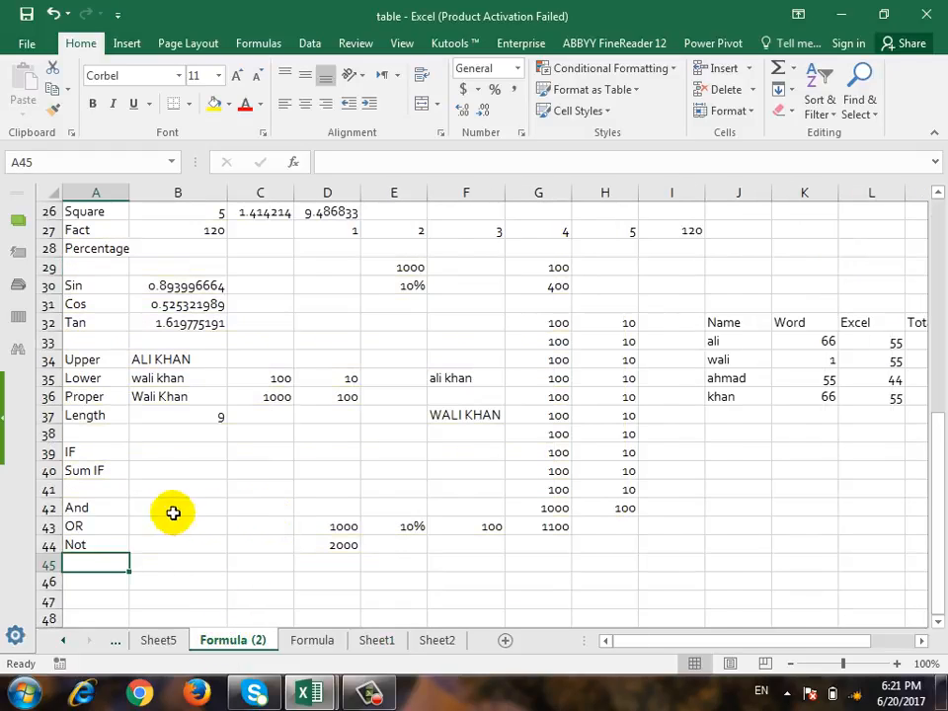
{"action": "left_click", "coordinate": [110, 468]}
{"action": "left_click", "coordinate": [92, 509]}
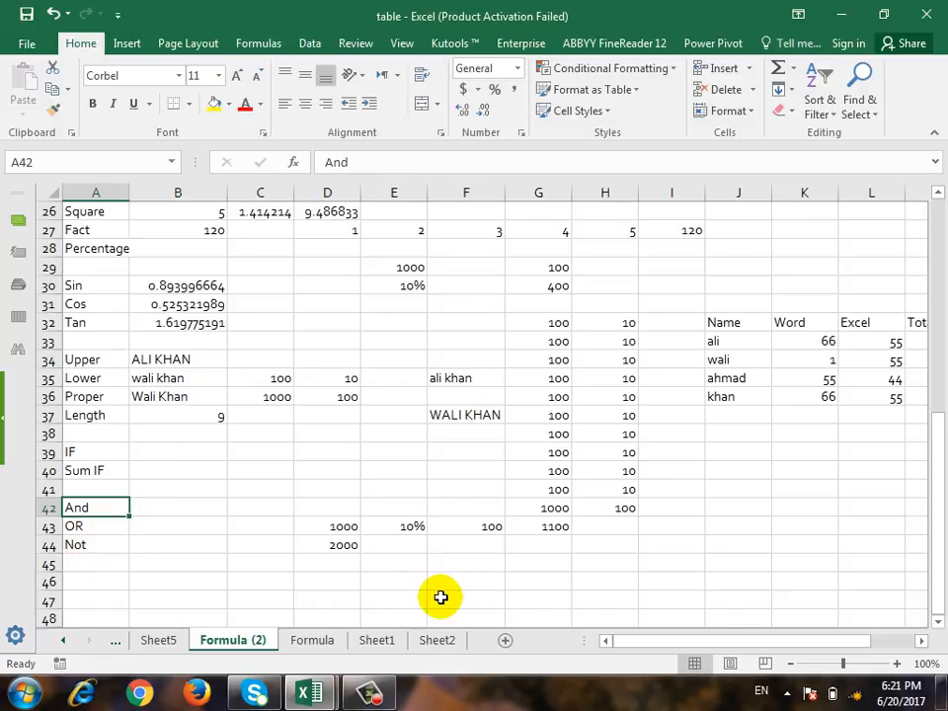
- Examine the Pass/Fail IF formula in N33 and the Total formula in M33 of the marks table
{"action": "left_click_drag", "start_coordinate": [730, 650], "coordinate": [842, 584]}
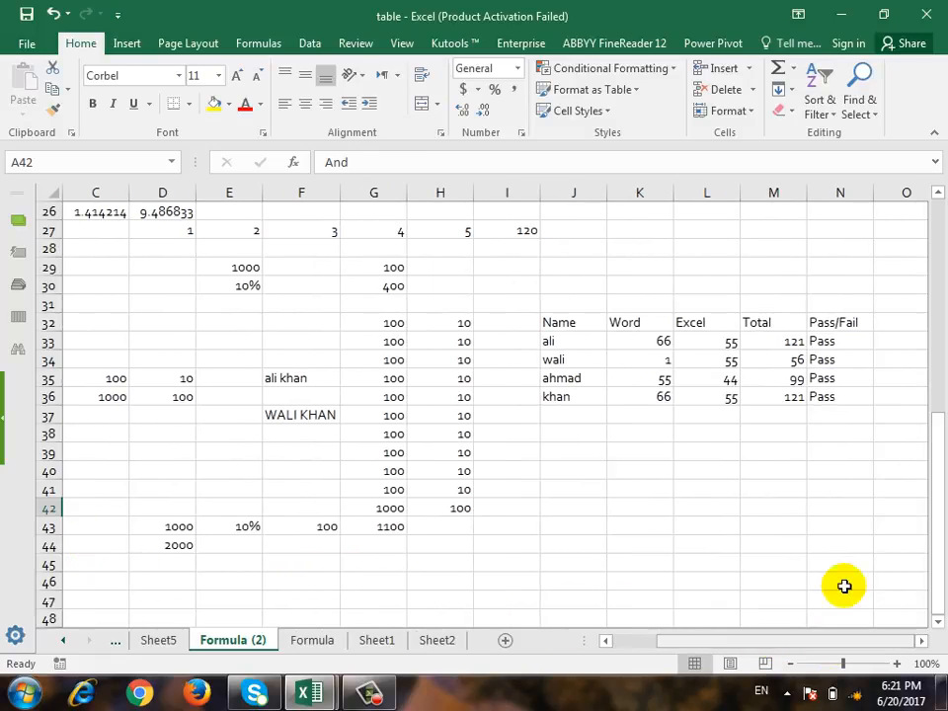
{"action": "left_click", "coordinate": [842, 341]}
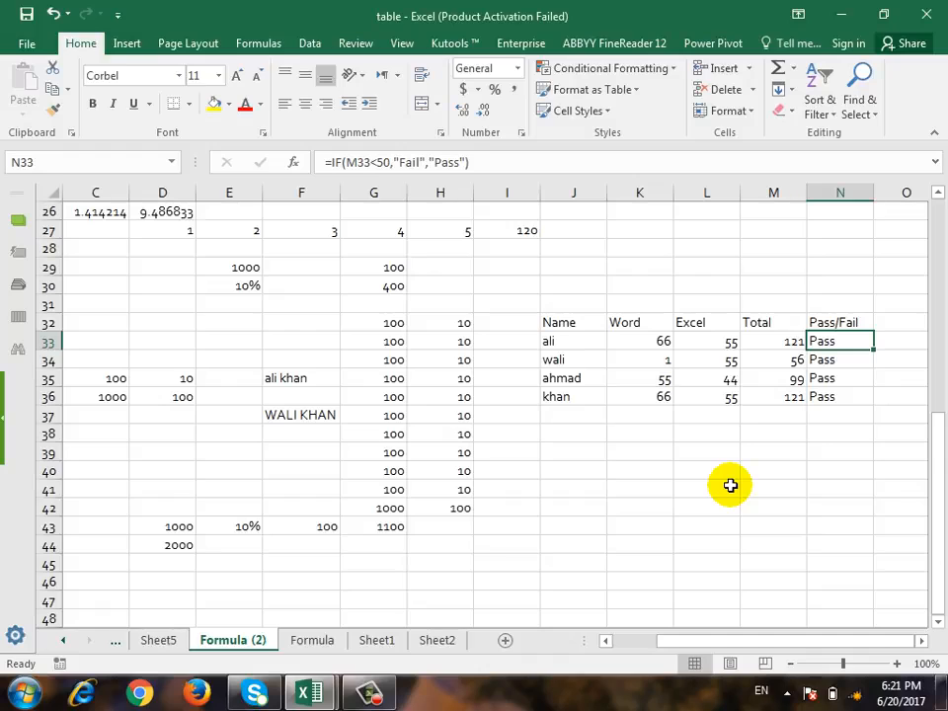
{"action": "left_click", "coordinate": [498, 162]}
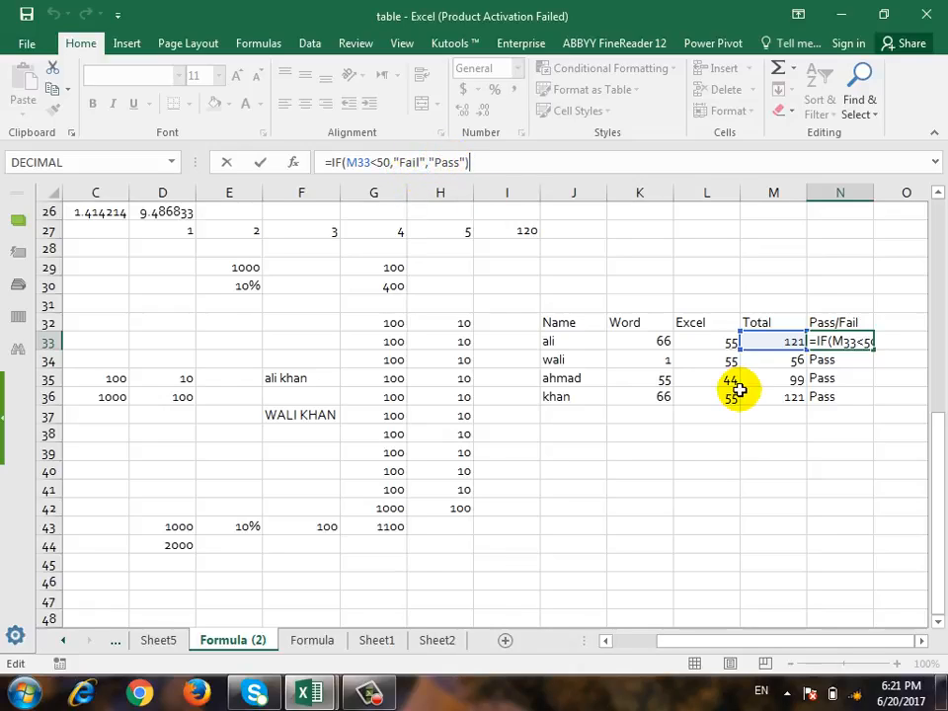
{"action": "key", "text": "Escape"}
{"action": "left_click", "coordinate": [893, 339]}
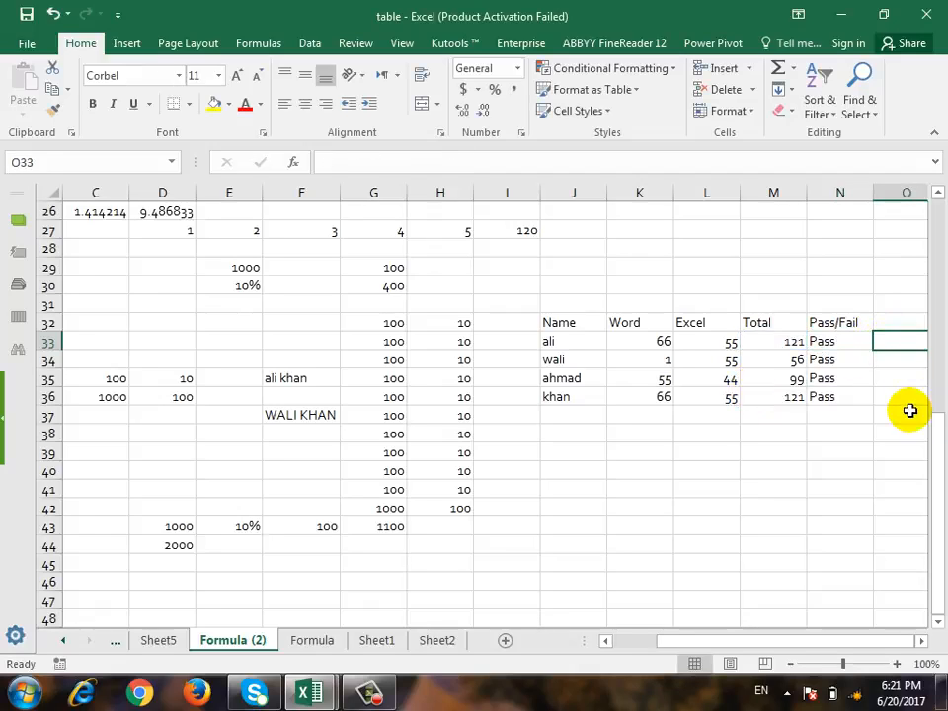
{"action": "left_click", "coordinate": [758, 341]}
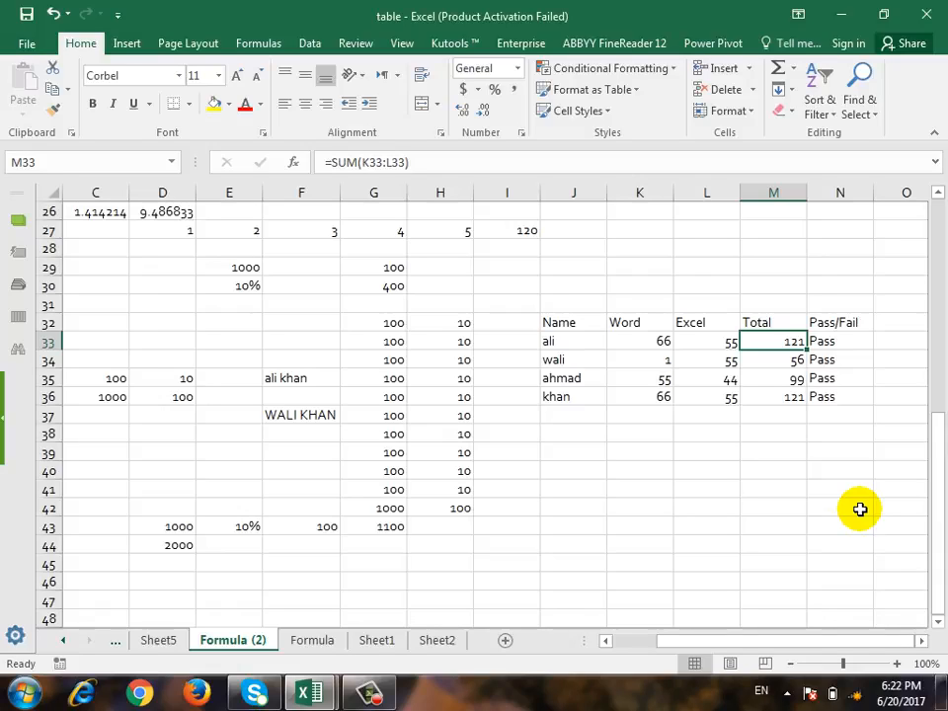
- Enter 90 in cell L28 and its label Grade A in M28, above the marks table
{"action": "key", "text": "Left"}
{"action": "key", "text": "Up"}
{"action": "key", "text": "Up"}
{"action": "key", "text": "Up"}
{"action": "key", "text": "Up"}
{"action": "key", "text": "Right"}
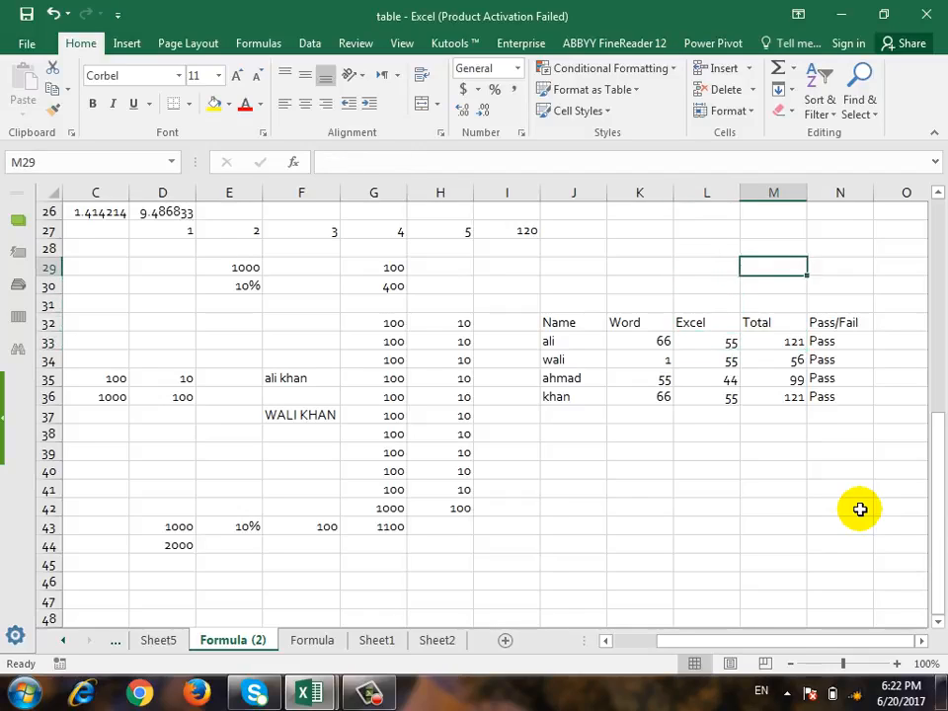
{"action": "key", "text": "Left"}
{"action": "key", "text": "Up"}
{"action": "type", "text": "90"}
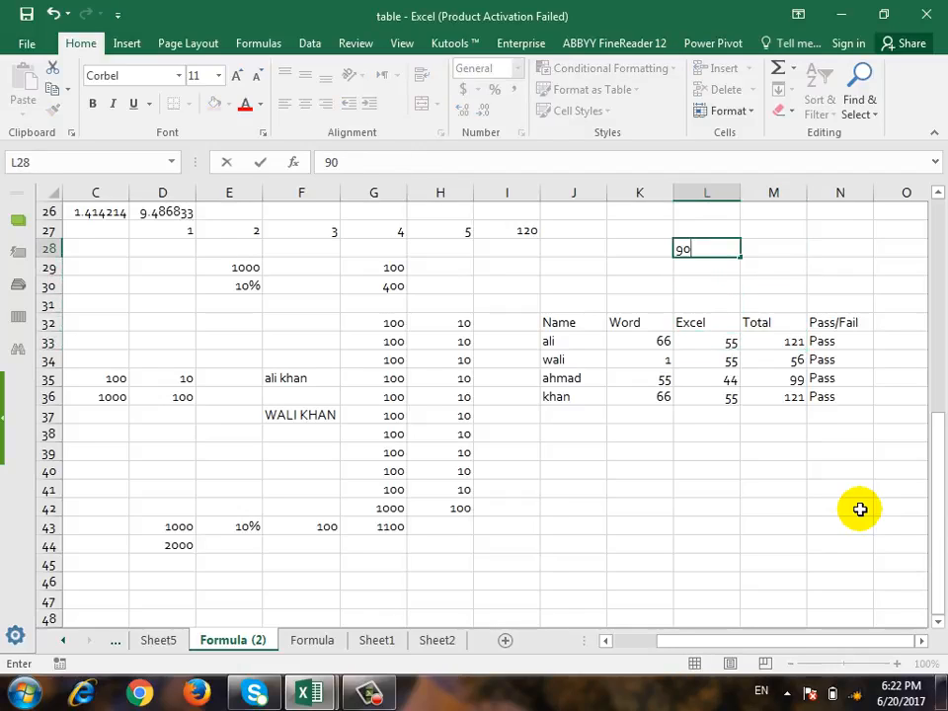
{"action": "key", "text": "Tab"}
{"action": "type", "text": "Grade A"}
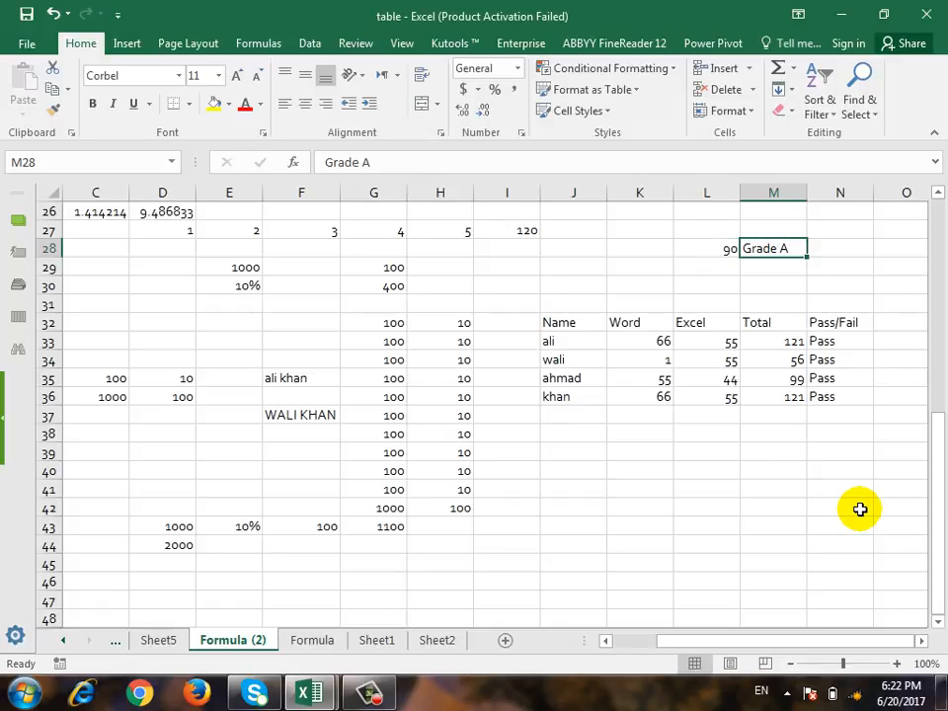
{"action": "key", "text": "Return"}
- Add the second grade row with 80 in L29 and Grade B in M29
{"action": "key", "text": "Left"}
{"action": "key", "text": "Up"}
{"action": "key", "text": "Up"}
{"action": "key", "text": "Down"}
{"action": "key", "text": "Down"}
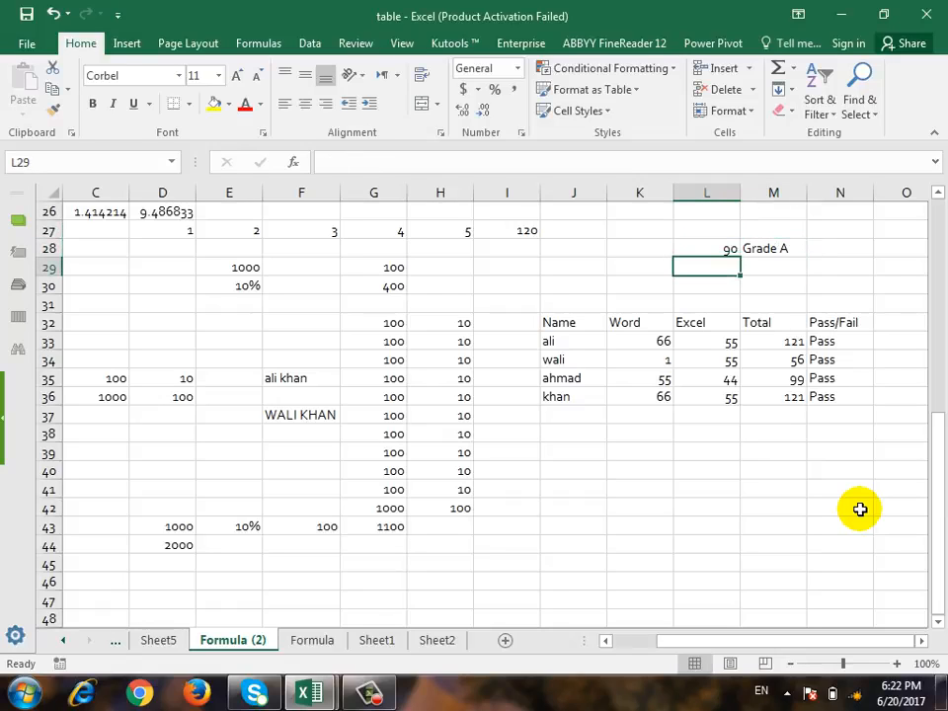
{"action": "type", "text": "80"}
{"action": "key", "text": "Tab"}
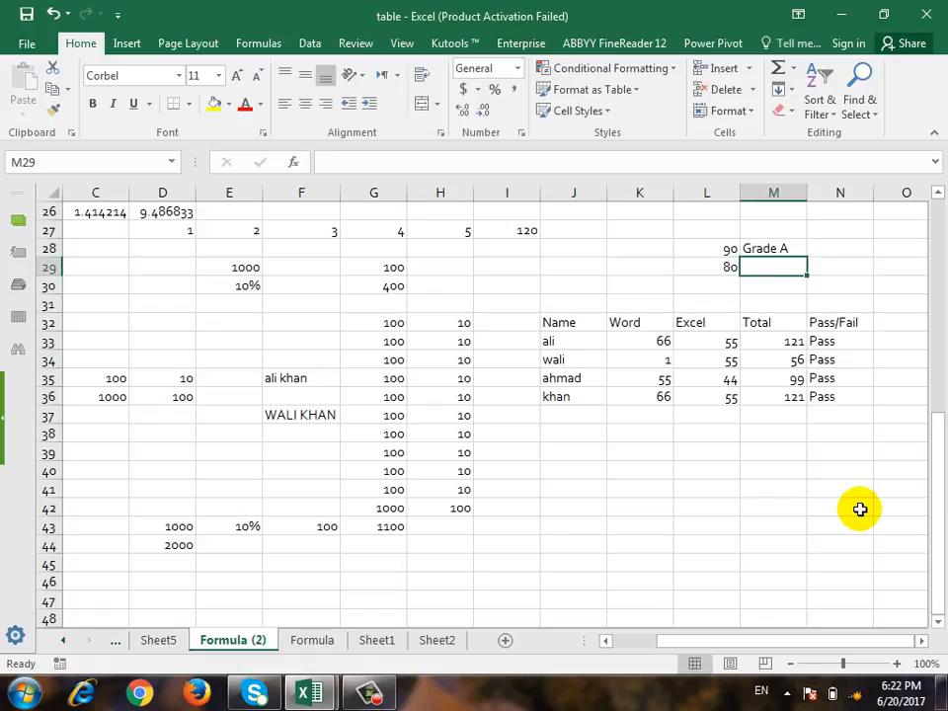
{"action": "type", "text": "Grade B"}
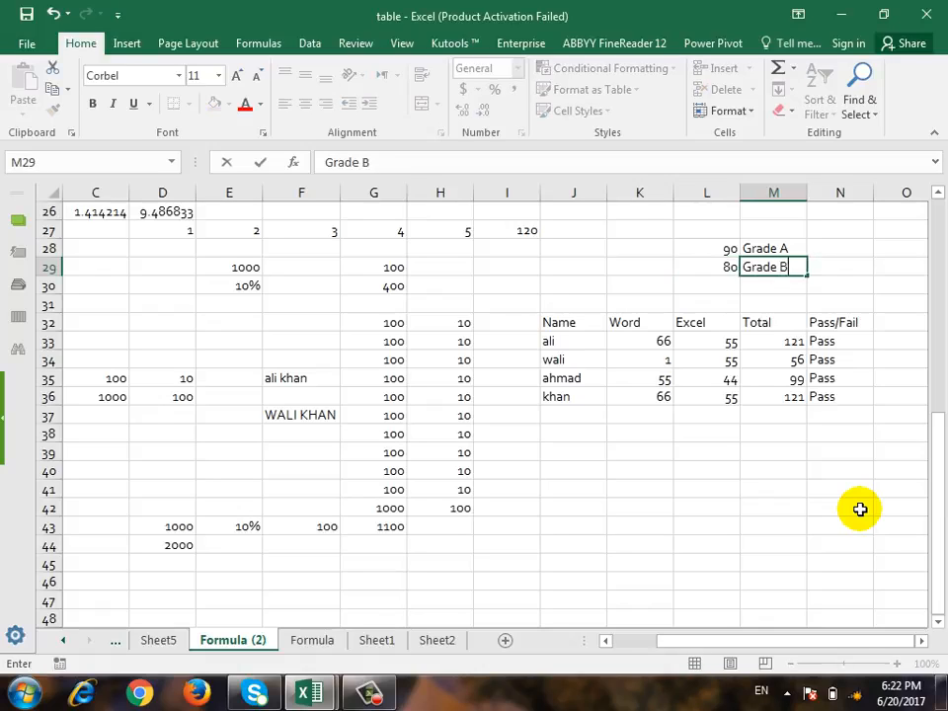
{"action": "key", "text": "Return"}
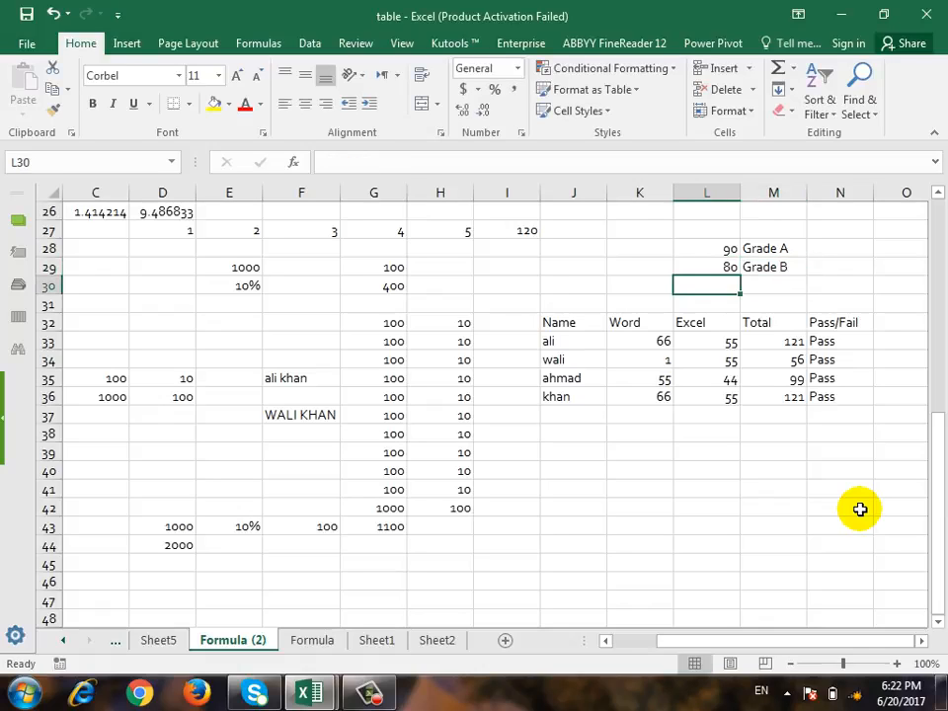
- Add 50 and Grade C in L30:M30, and move the three-row grade list up to L26:M28
{"action": "type", "text": "50"}
{"action": "key", "text": "Tab"}
{"action": "type", "text": "Grade C"}
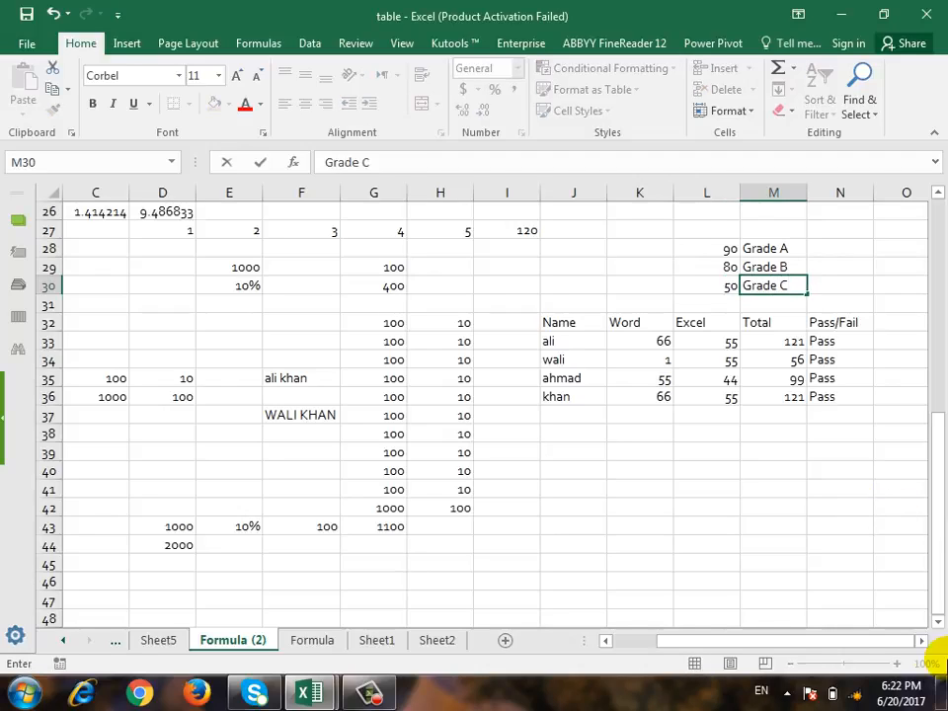
{"action": "left_click", "coordinate": [789, 398]}
{"action": "left_click_drag", "start_coordinate": [730, 248], "coordinate": [769, 219]}
- Complete the grade list with <50 in L29 and Fail in M29
{"action": "left_click", "coordinate": [728, 270]}
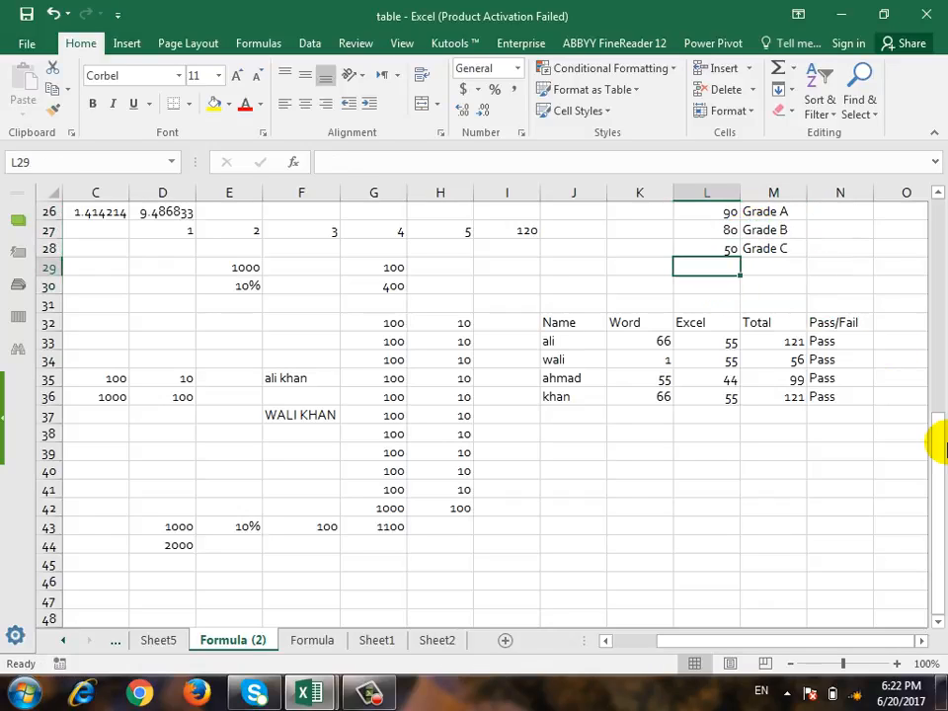
{"action": "type", "text": "<50"}
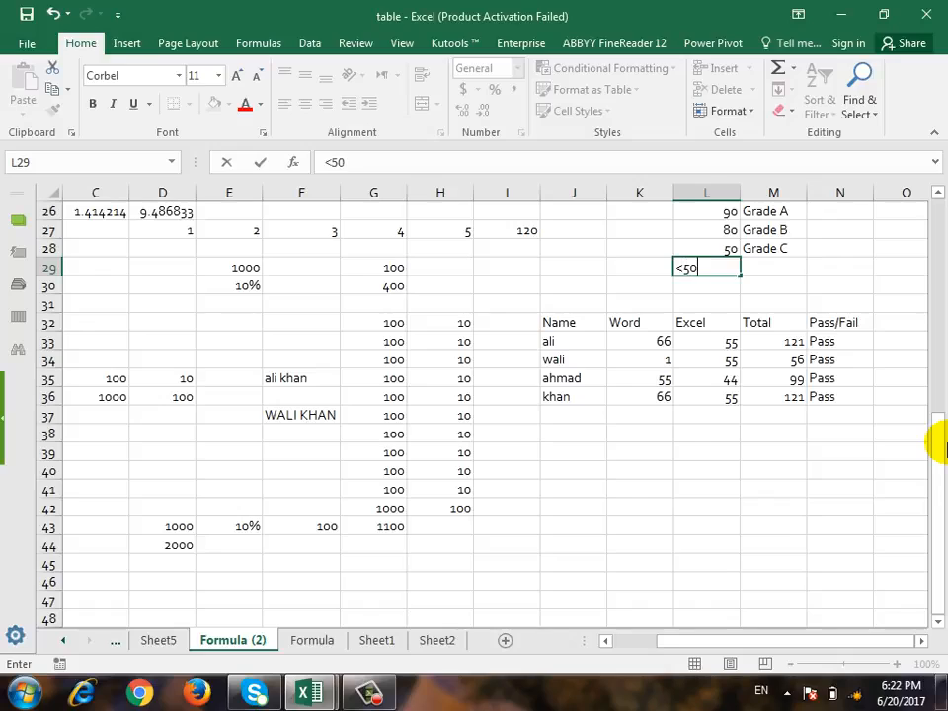
{"action": "key", "text": "Tab"}
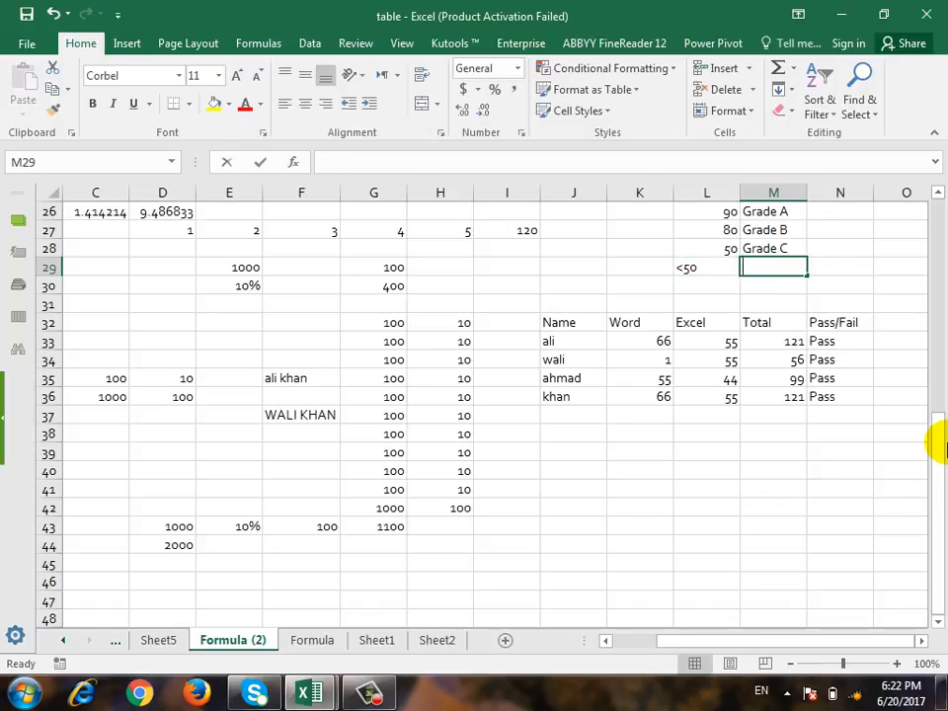
{"action": "type", "text": "Fais"}
{"action": "key", "text": "BackSpace"}
{"action": "key", "text": "BackSpace"}
{"action": "key", "text": "BackSpace"}
{"action": "key", "text": "BackSpace"}
{"action": "type", "text": "Gail"}
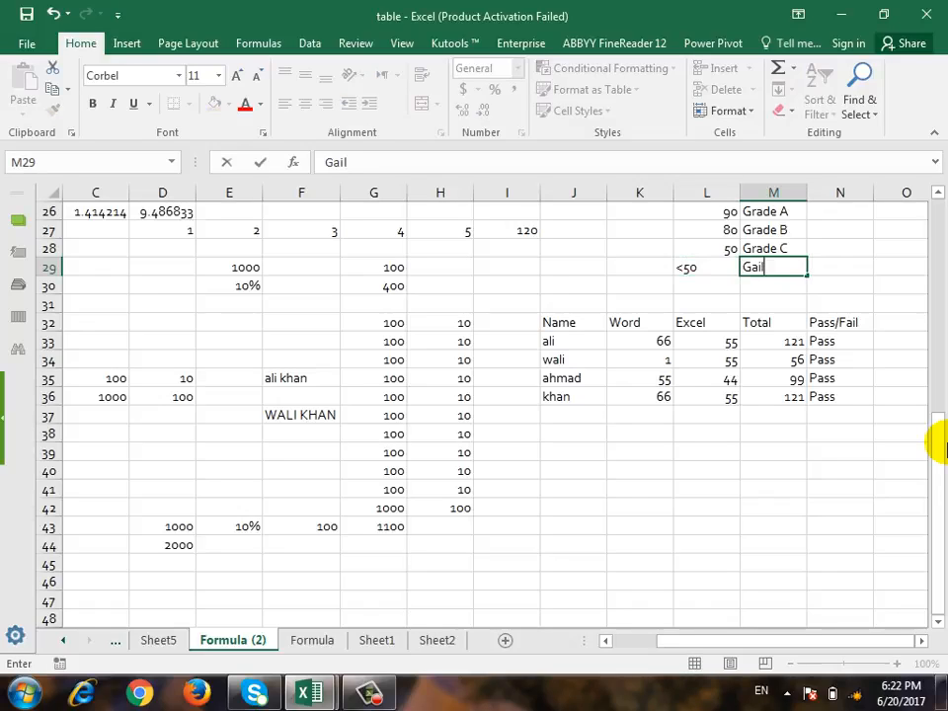
{"action": "key", "text": "BackSpace"}
{"action": "key", "text": "BackSpace"}
{"action": "key", "text": "BackSpace"}
{"action": "key", "text": "BackSpace"}
{"action": "type", "text": "Fail"}
{"action": "key", "text": "Return"}
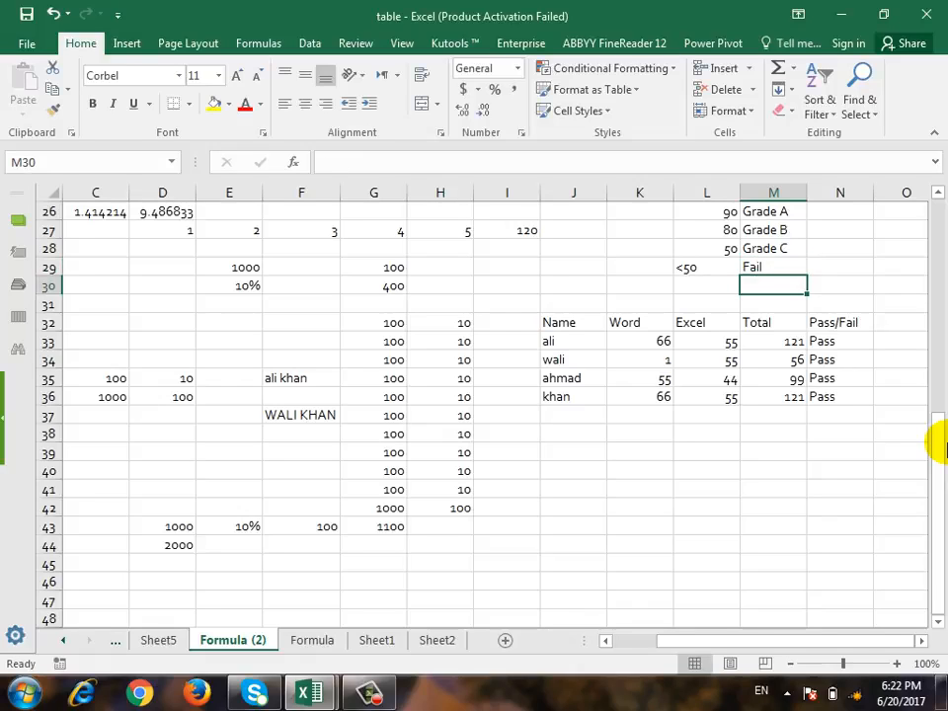
- Add the column heading Grading in O32, beside the Pass/Fail heading of the marks table
{"action": "key", "text": "Up"}
{"action": "key", "text": "Up"}
{"action": "key", "text": "Up"}
{"action": "key", "text": "Up"}
{"action": "key", "text": "Down"}
{"action": "key", "text": "Down"}
{"action": "key", "text": "Down"}
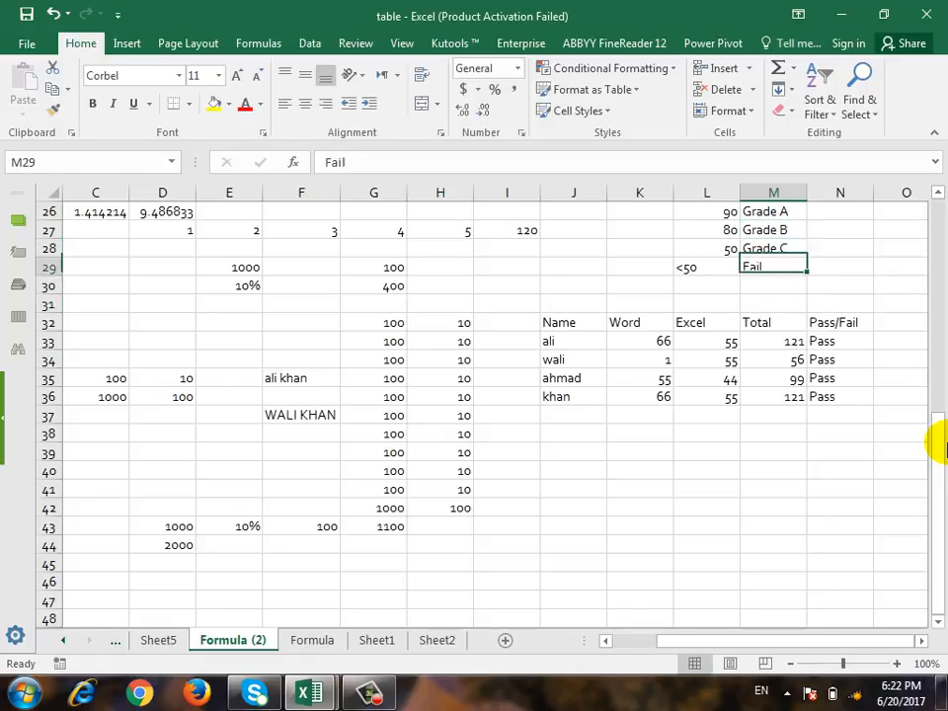
{"action": "key", "text": "Down"}
{"action": "key", "text": "Down"}
{"action": "key", "text": "Down"}
{"action": "key", "text": "Right"}
{"action": "key", "text": "Down"}
{"action": "key", "text": "Up"}
{"action": "key", "text": "Right"}
{"action": "key", "text": "Down"}
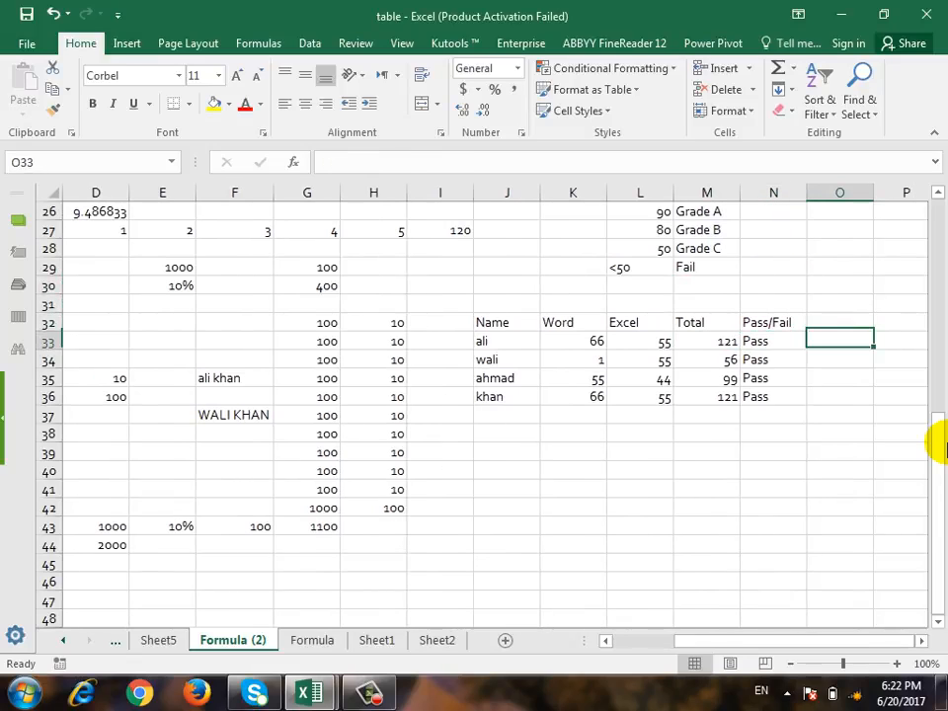
{"action": "key", "text": "Up"}
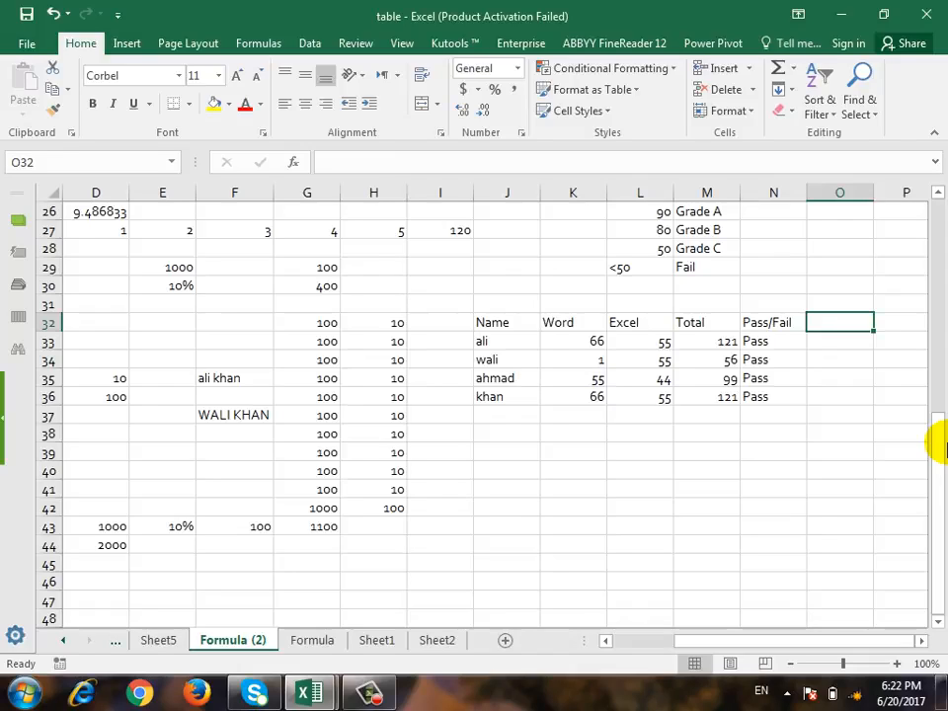
{"action": "key", "text": "Down"}
{"action": "key", "text": "Up"}
{"action": "type", "text": "Grading"}
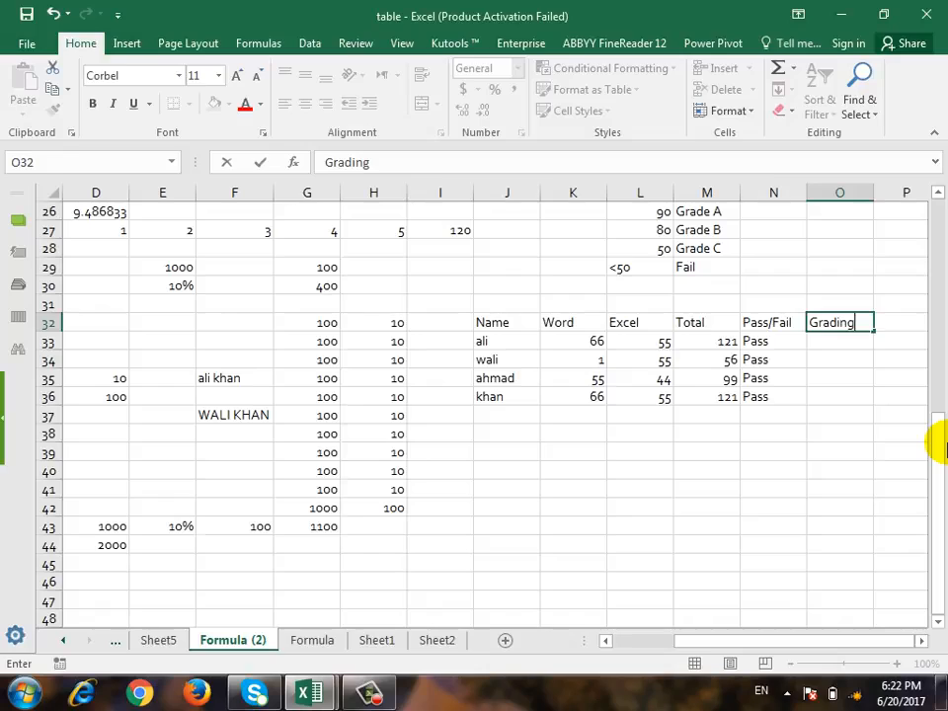
{"action": "key", "text": "Return"}
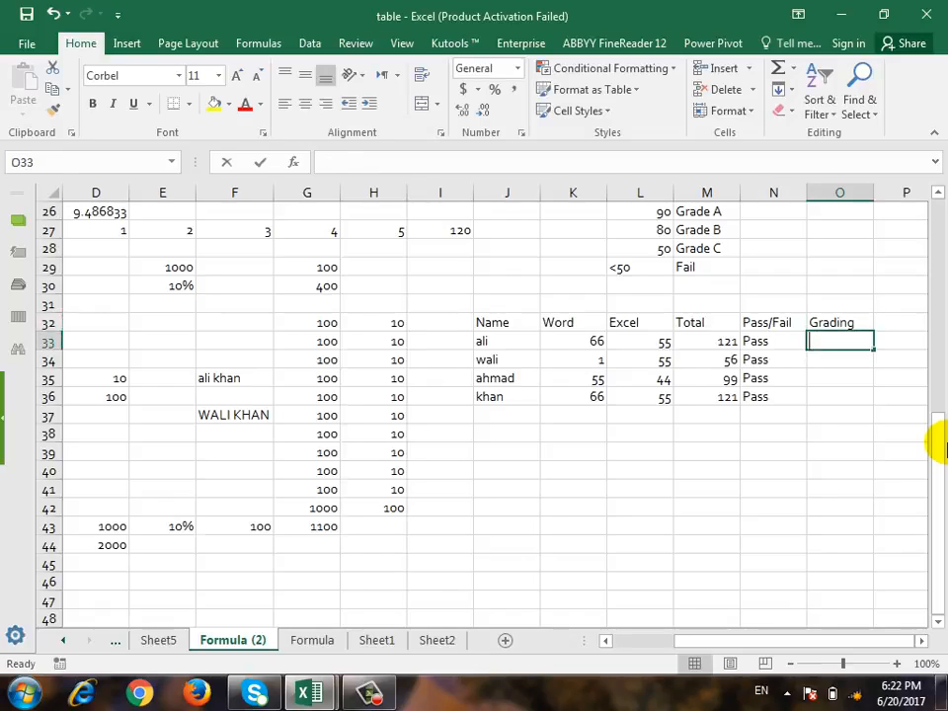
- Begin an IF formula in O33 that tests M33>90 and returns "Grade A" when true
{"action": "type", "text": "=if"}
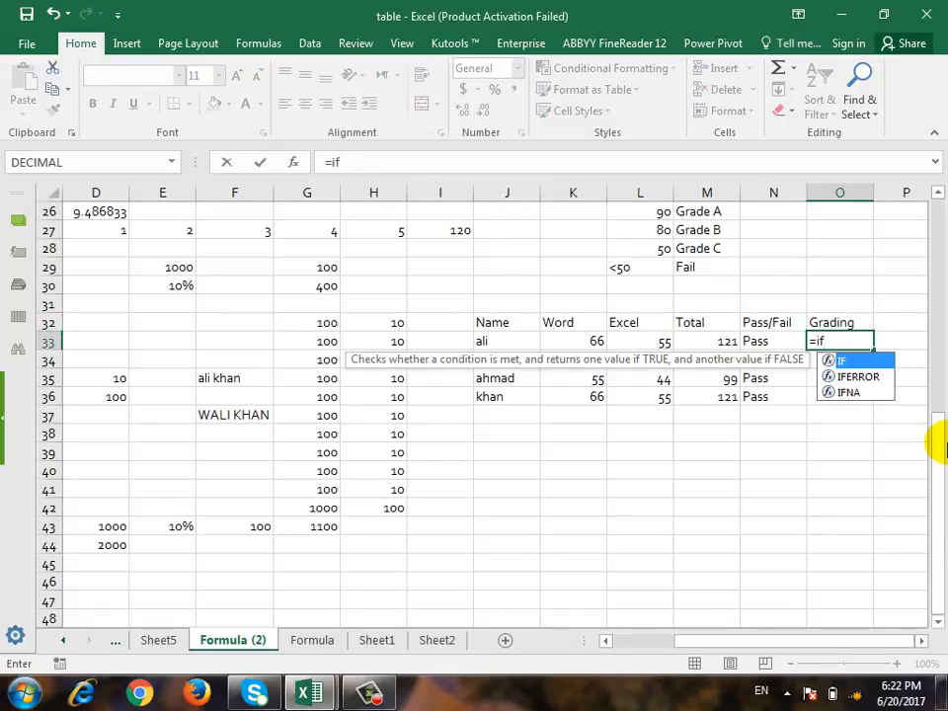
{"action": "type", "text": "("}
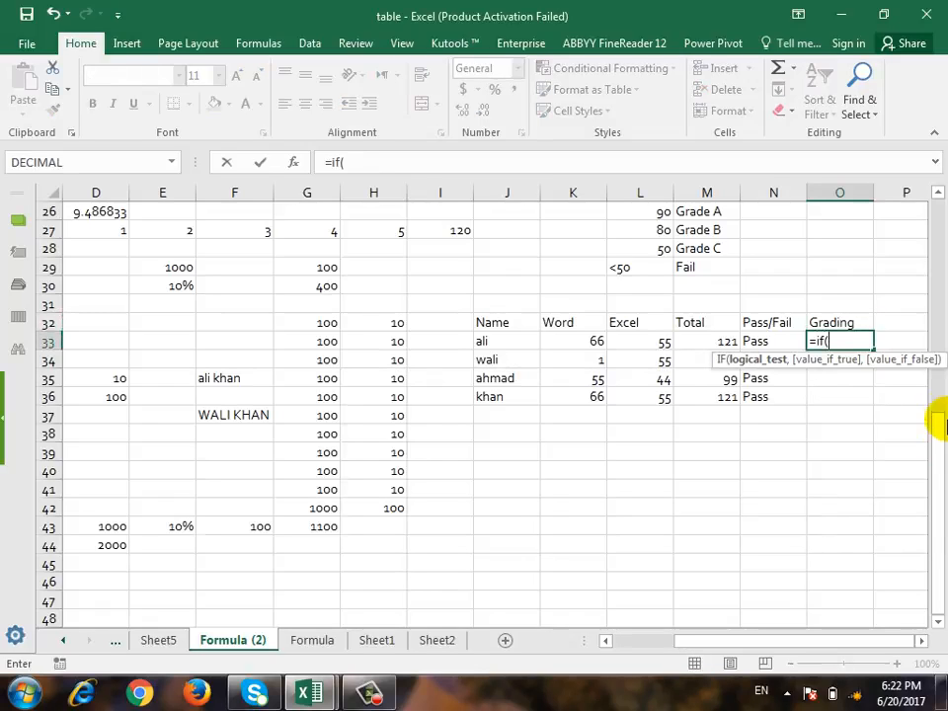
{"action": "left_click", "coordinate": [698, 339]}
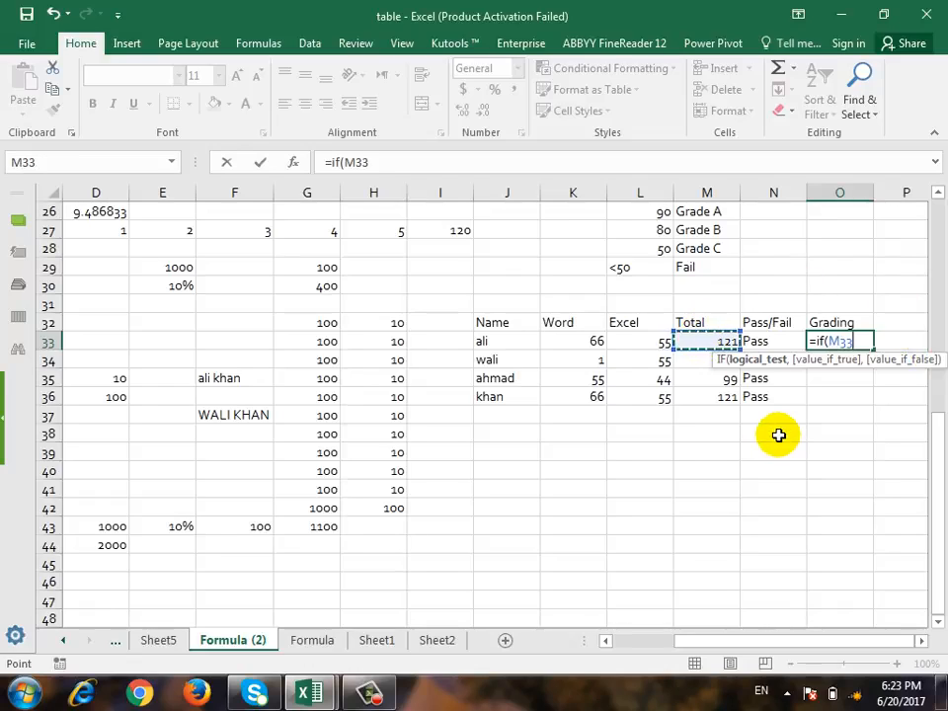
{"action": "type", "text": ">"}
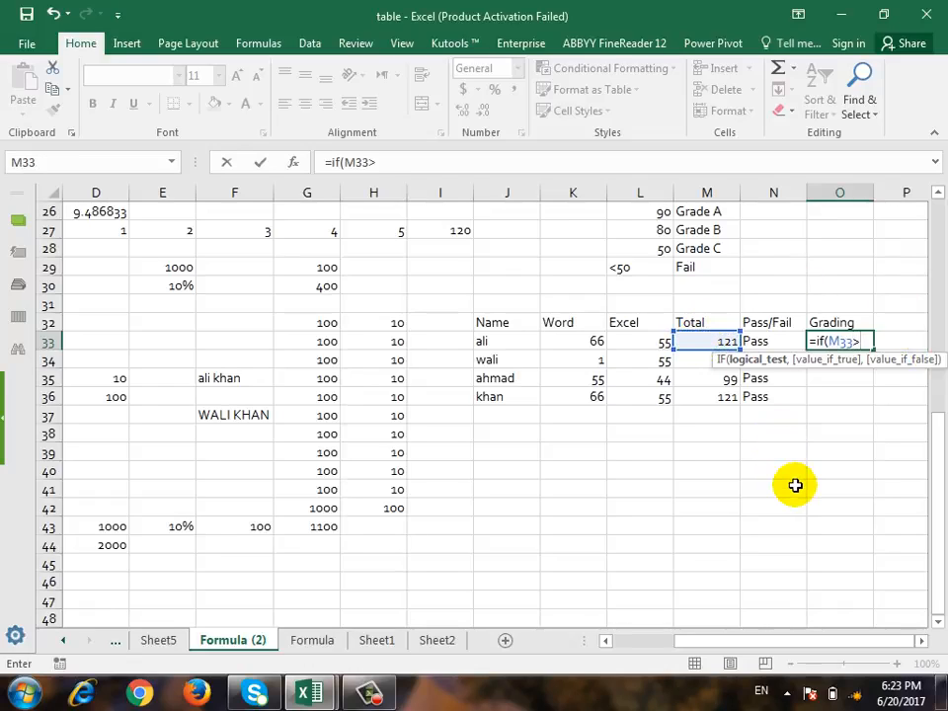
{"action": "type", "text": "90,"}
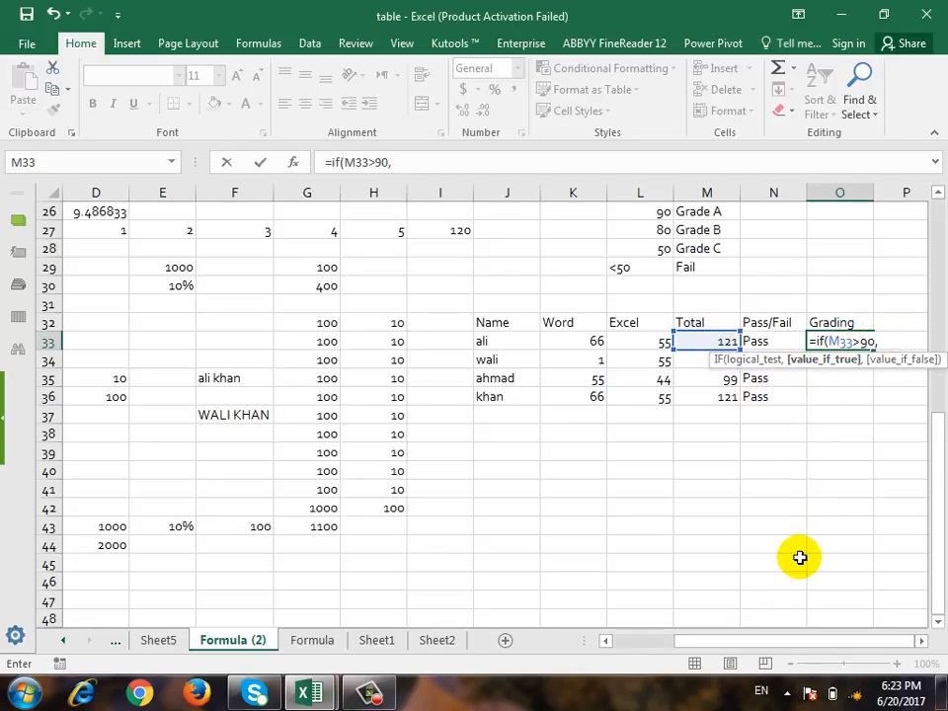
{"action": "type", "text": "\"Grad"}
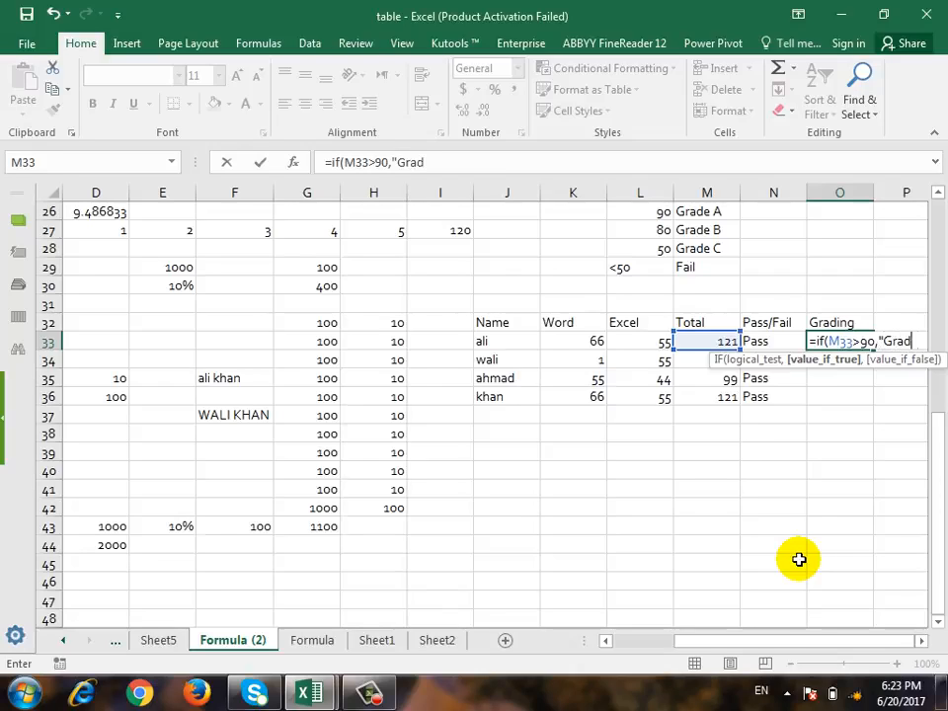
{"action": "type", "text": "e A\""}
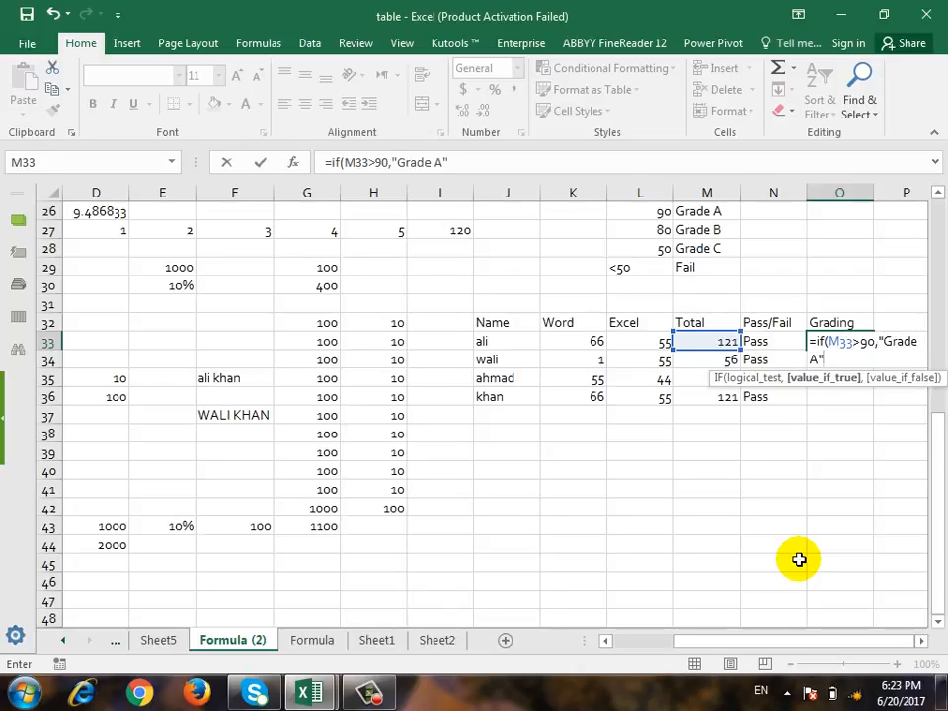
{"action": "type", "text": ","}
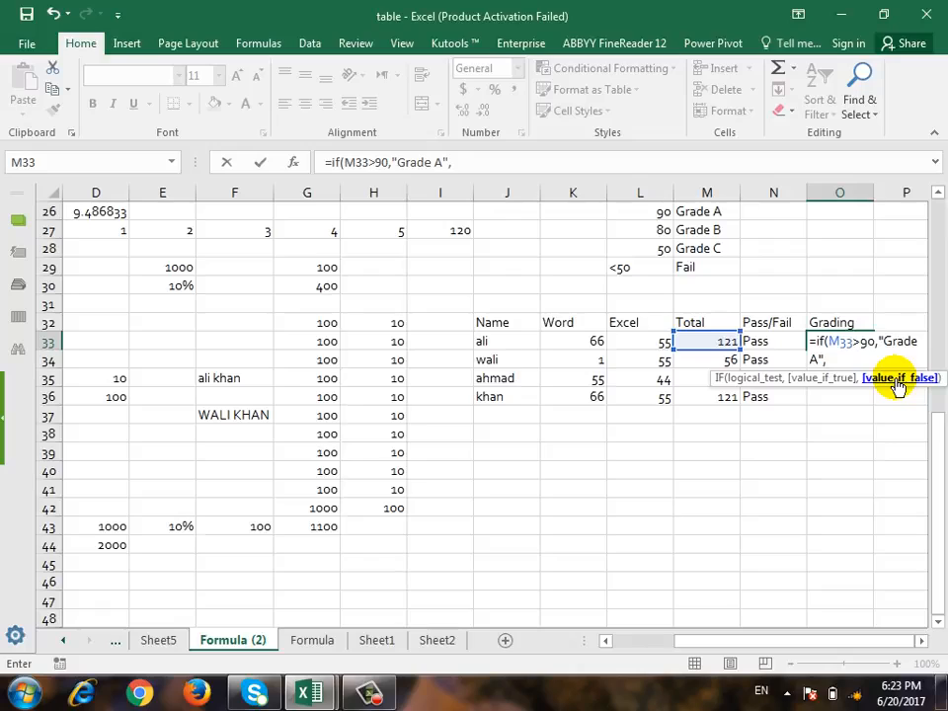
- Nest a second IF as the false value, testing M33>80 and returning "Grade B"
{"action": "type", "text": "if"}
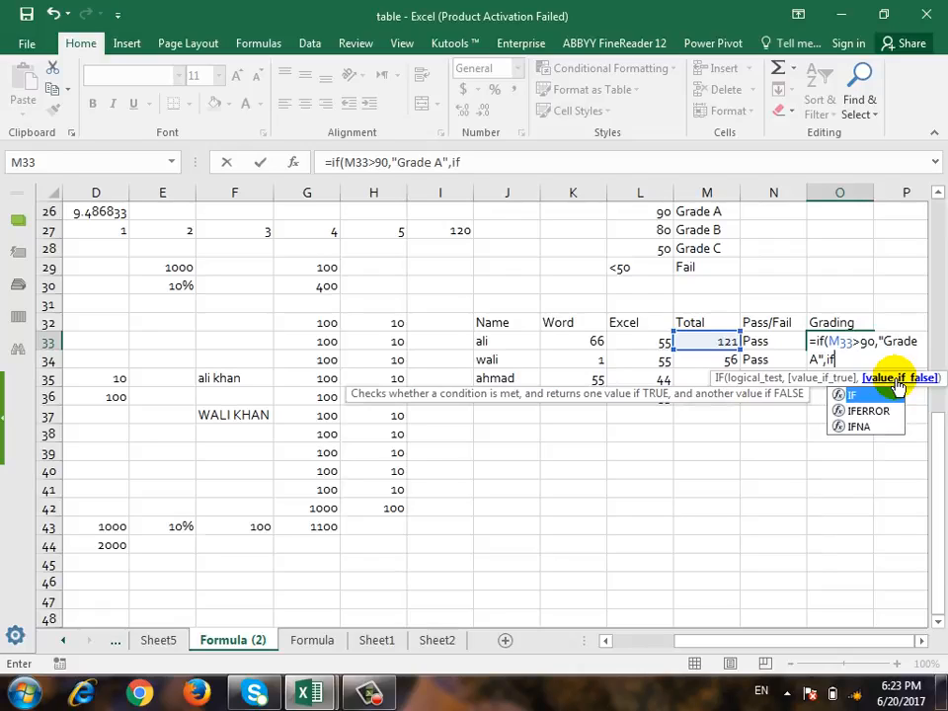
{"action": "type", "text": "("}
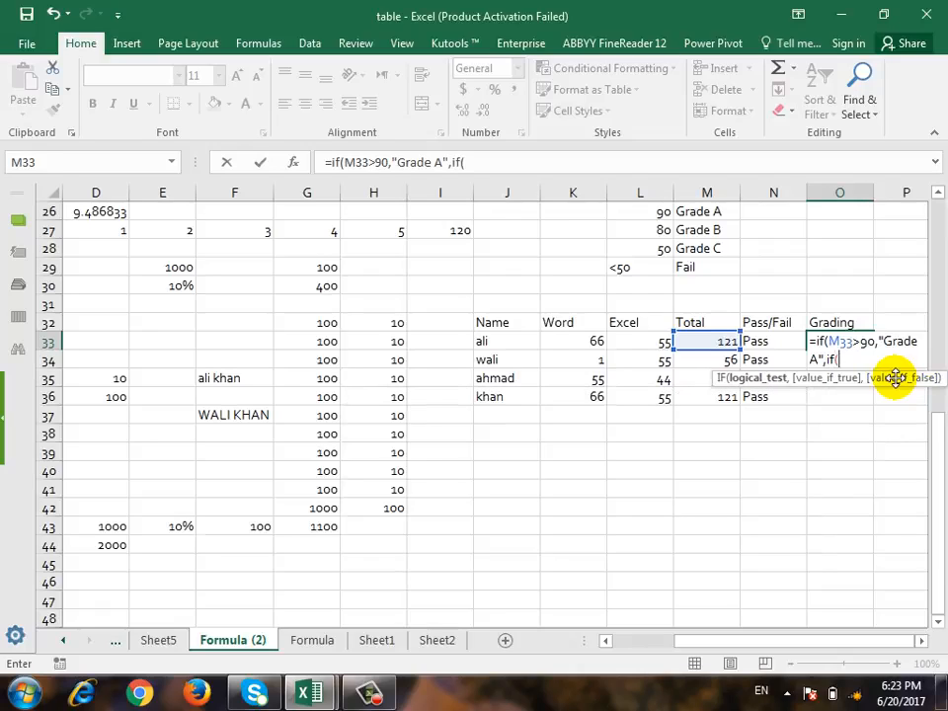
{"action": "left_click", "coordinate": [724, 339]}
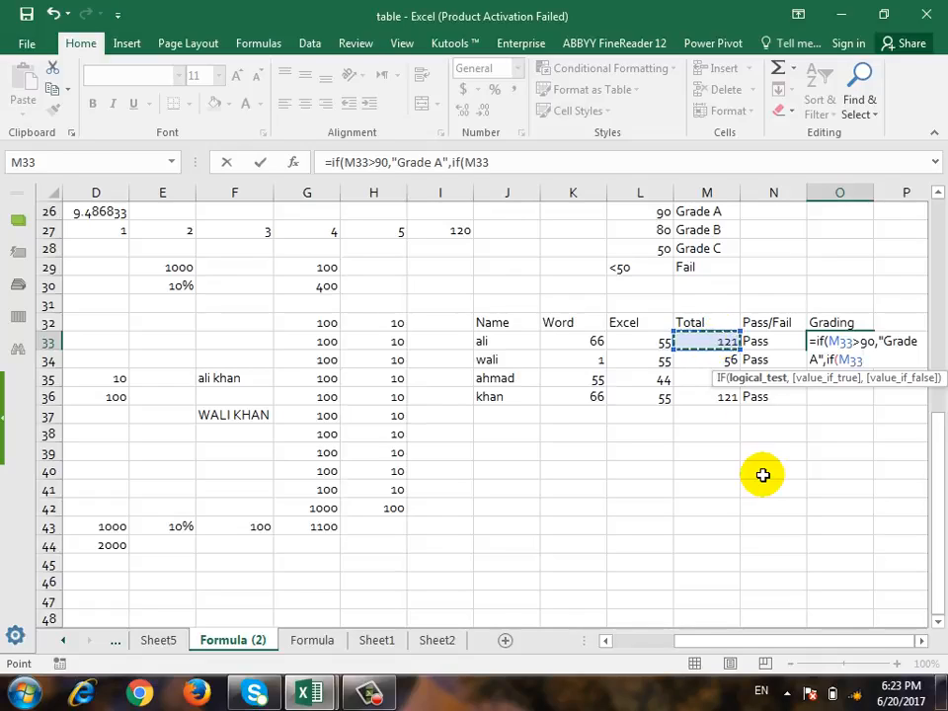
{"action": "type", "text": ">80"}
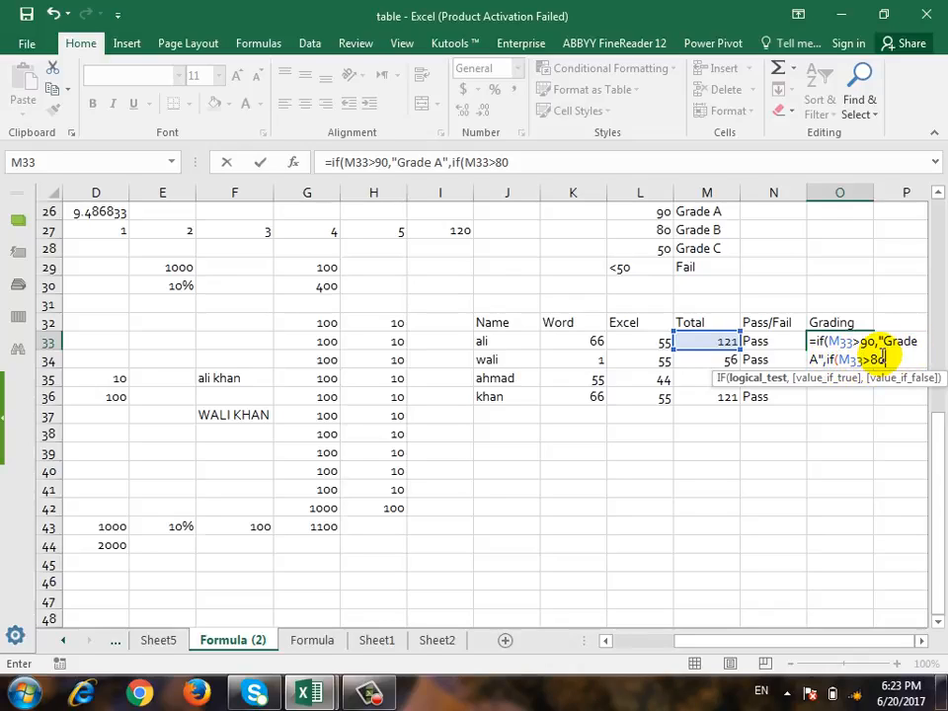
{"action": "type", "text": ",\""}
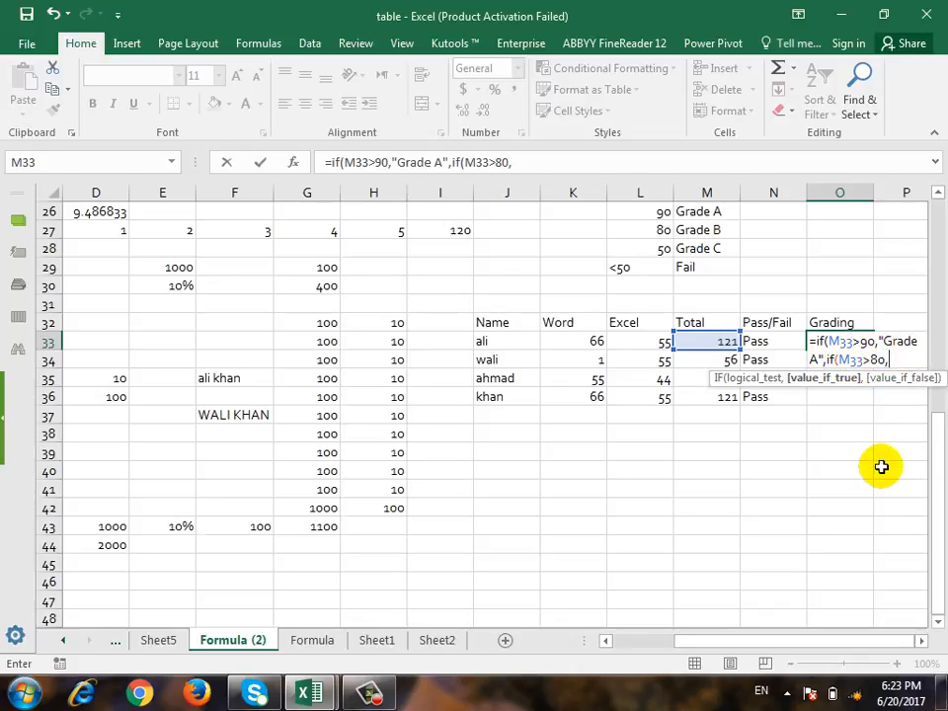
{"action": "type", "text": "Grade B\","}
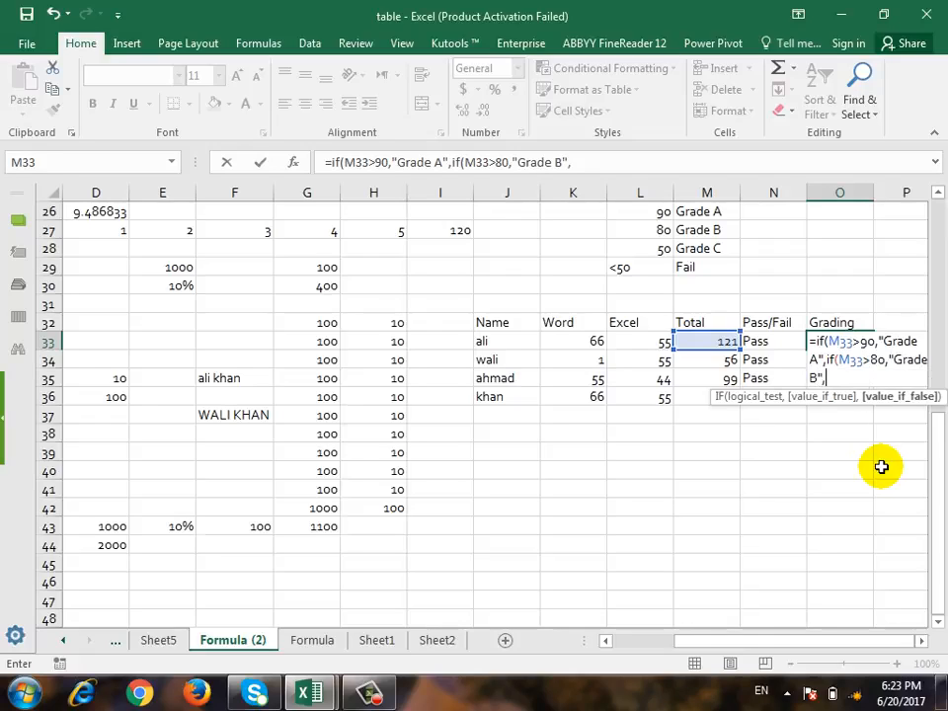
- Nest a third IF as the false value, testing M33>50 and returning "Grade C"
{"action": "type", "text": "if("}
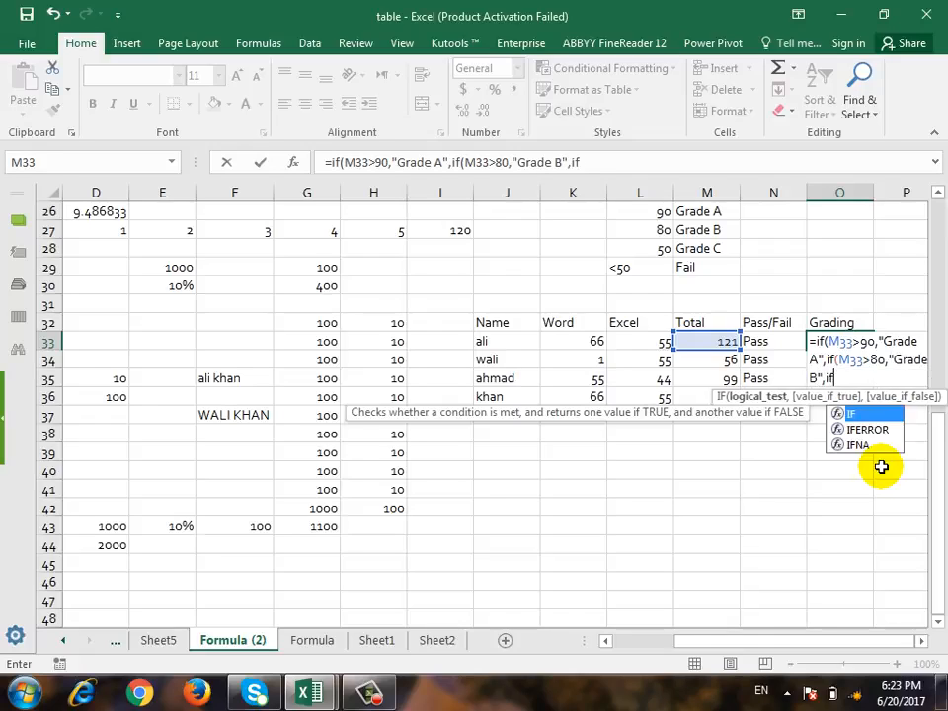
{"action": "left_click", "coordinate": [716, 341]}
{"action": "left_click", "coordinate": [940, 691]}
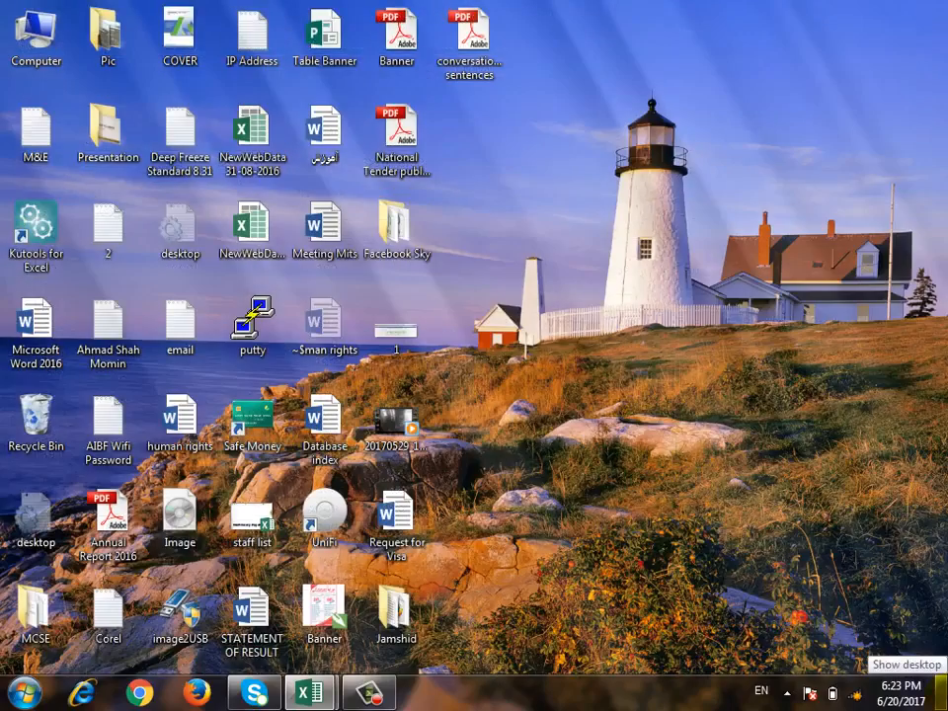
{"action": "type", "text": ">50"}
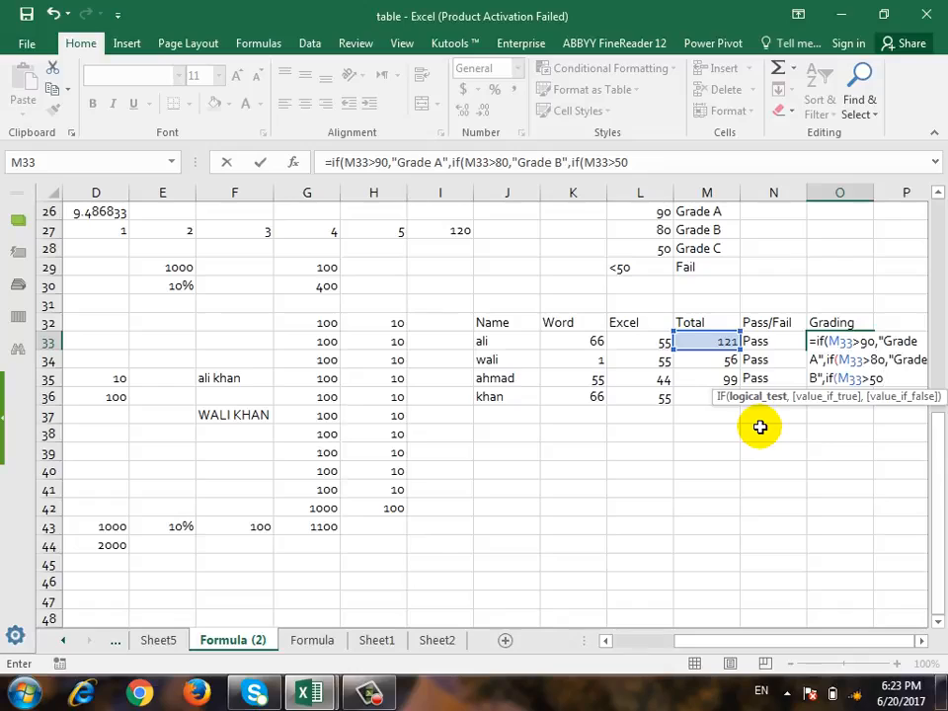
{"action": "type", "text": ",\""}
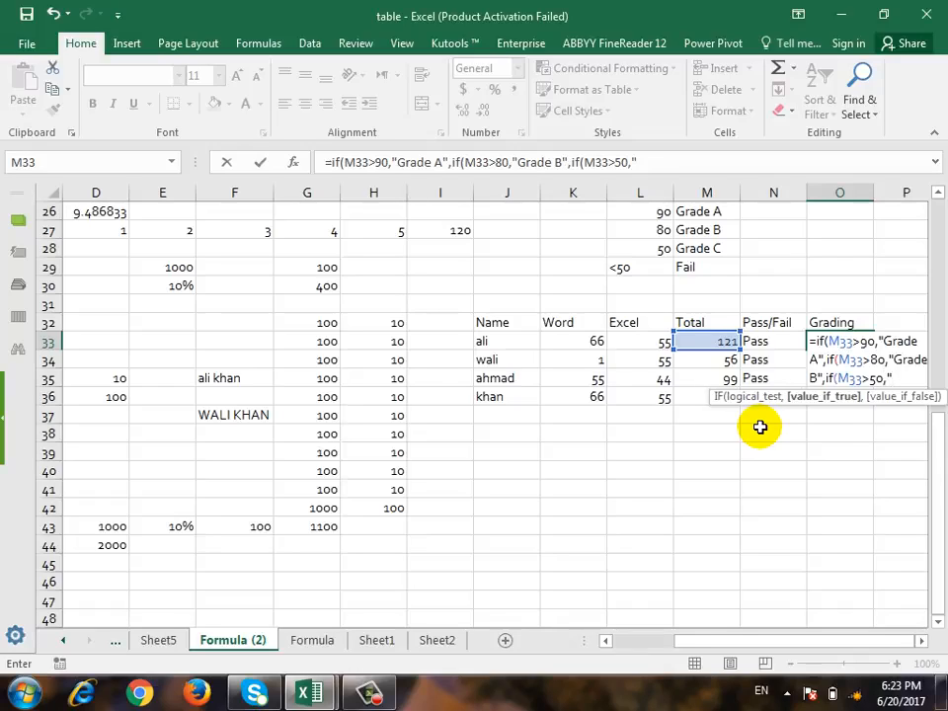
{"action": "type", "text": "Grade C"}
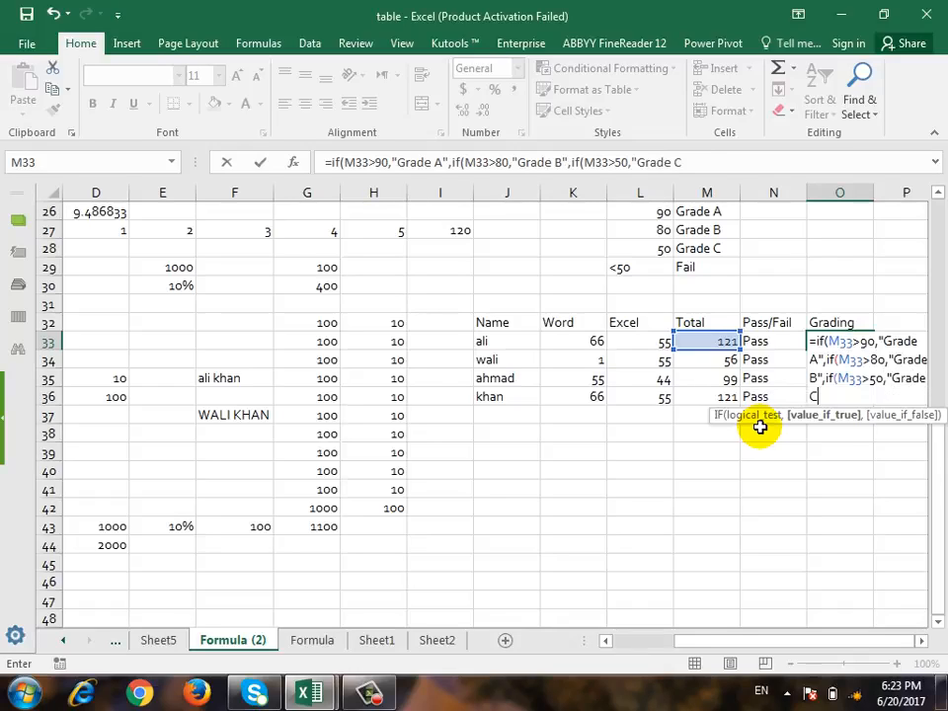
{"action": "type", "text": "\","}
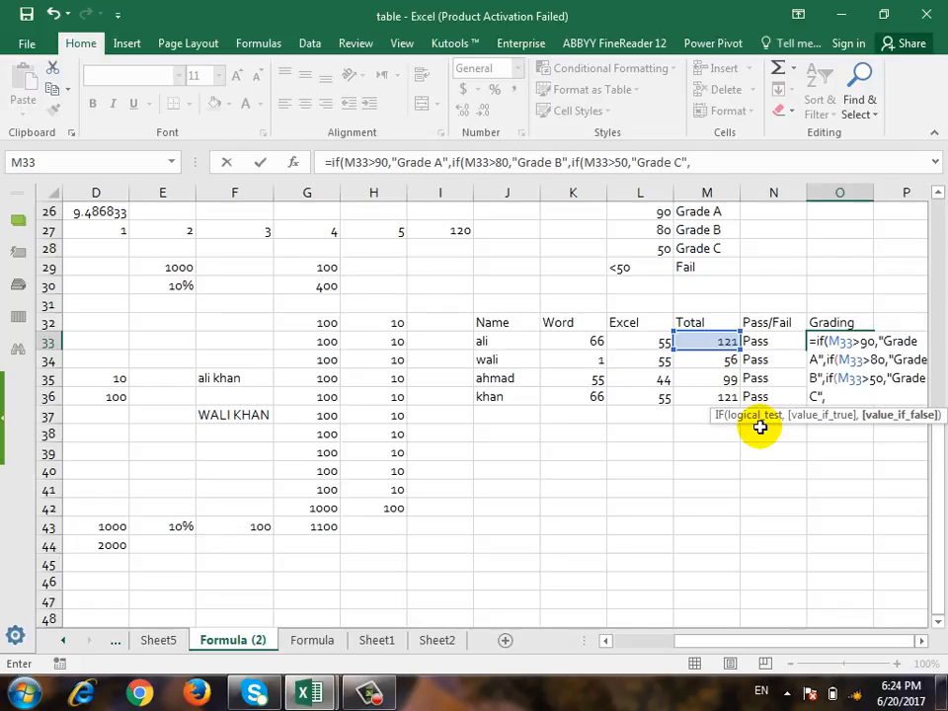
- Finish the nested formula in O33 with "Fail" as the last false value, closing all three IF functions
{"action": "type", "text": "\""}
{"action": "type", "text": "ail"}
{"action": "key", "text": "BackSpace"}
{"action": "key", "text": "BackSpace"}
{"action": "key", "text": "BackSpace"}
{"action": "key", "text": "BackSpace"}
{"action": "type", "text": "Fail"}
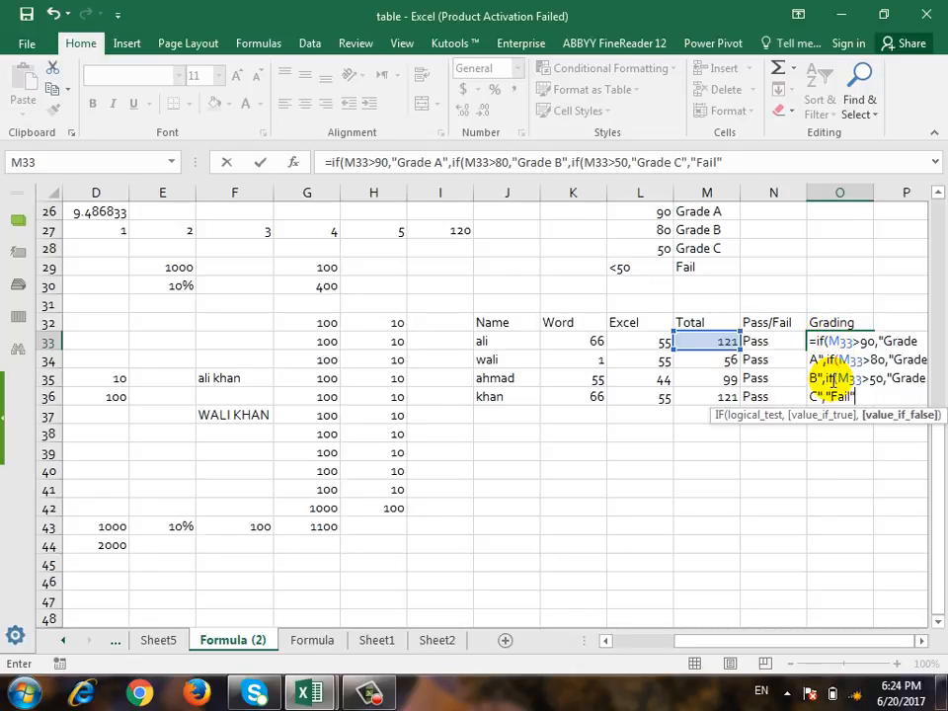
{"action": "type", "text": ")"}
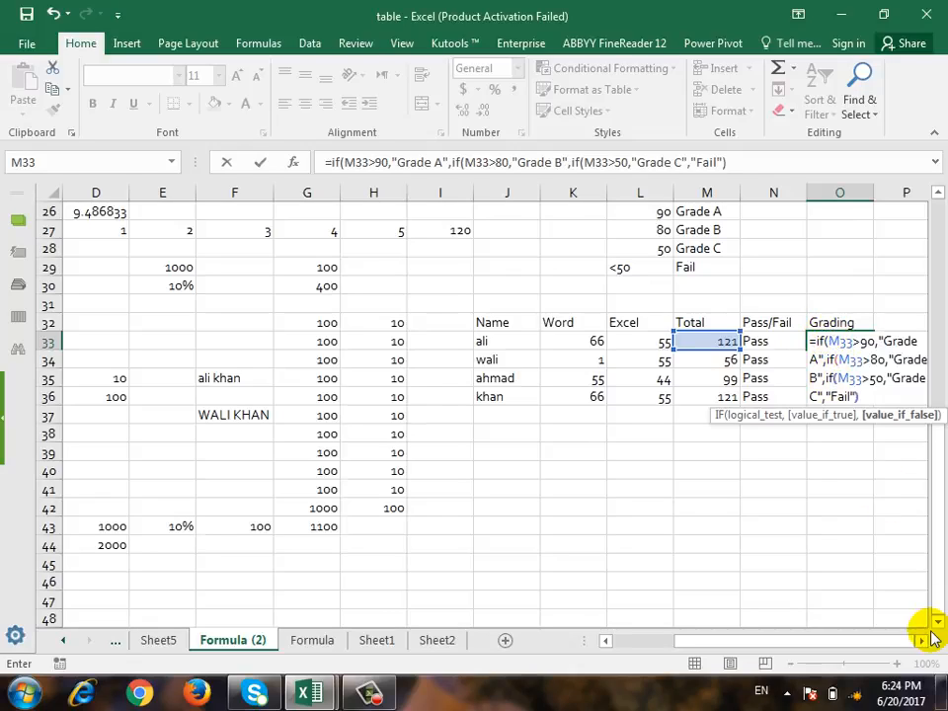
{"action": "type", "text": "))"}
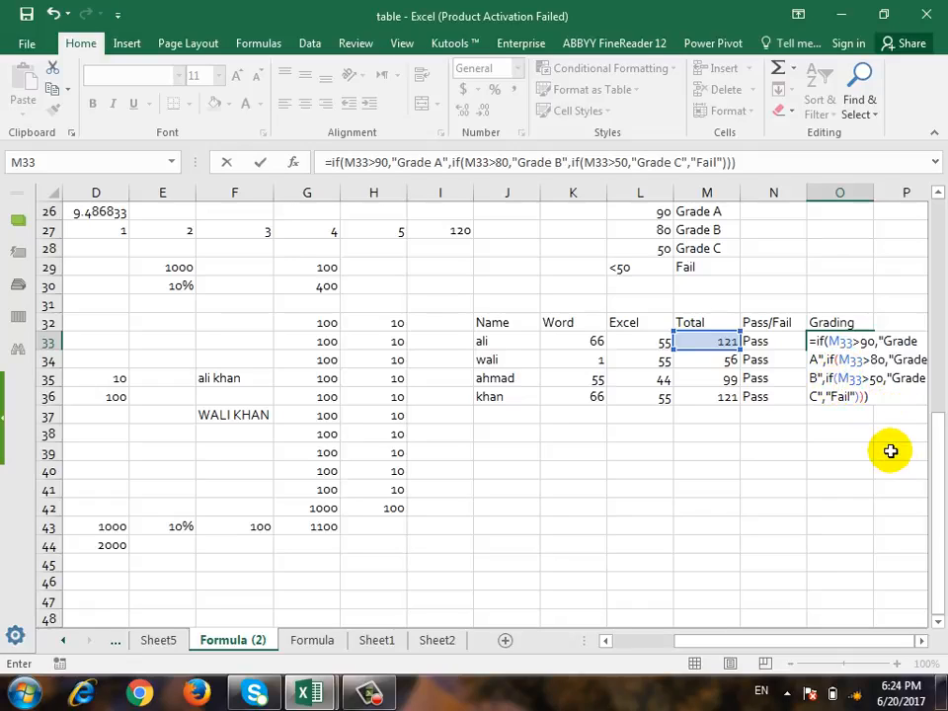
{"action": "key", "text": "Return"}
{"action": "key", "text": "Up"}
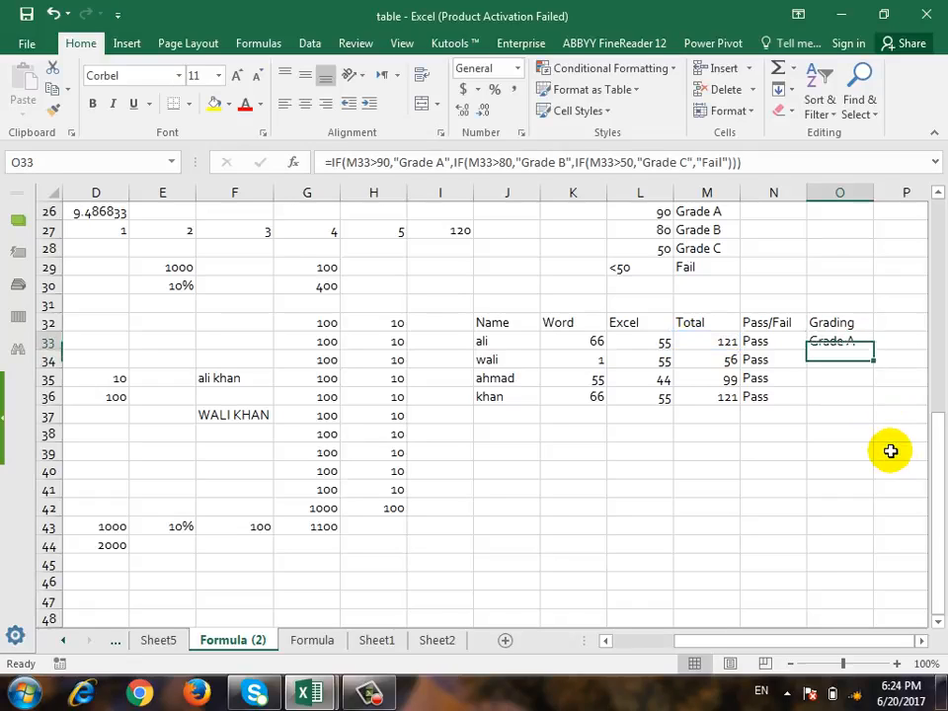
- Fill the grading formula from O33 down to O36
{"action": "key", "text": "Left"}
{"action": "key", "text": "Left"}
{"action": "key", "text": "Left"}
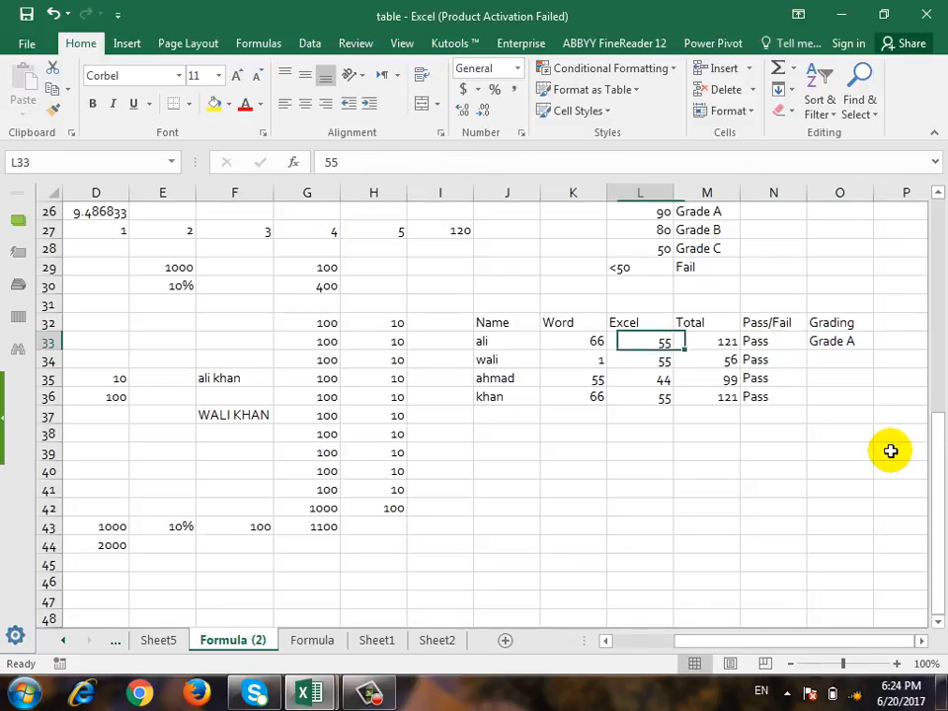
{"action": "key", "text": "Right"}
{"action": "key", "text": "Right"}
{"action": "key", "text": "Right"}
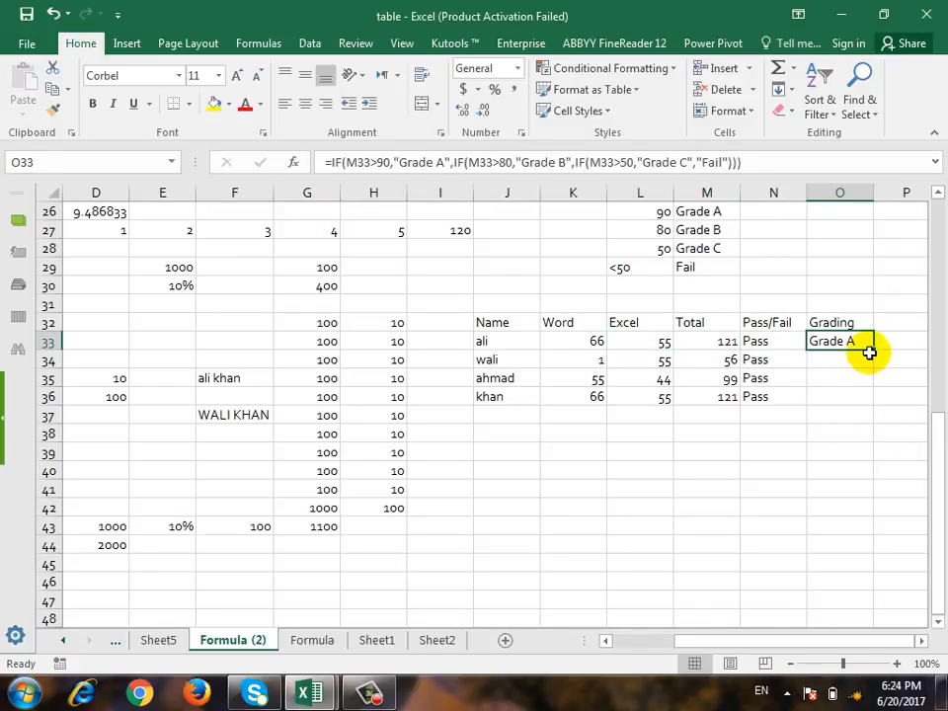
{"action": "left_click_drag", "start_coordinate": [873, 351], "coordinate": [871, 400]}
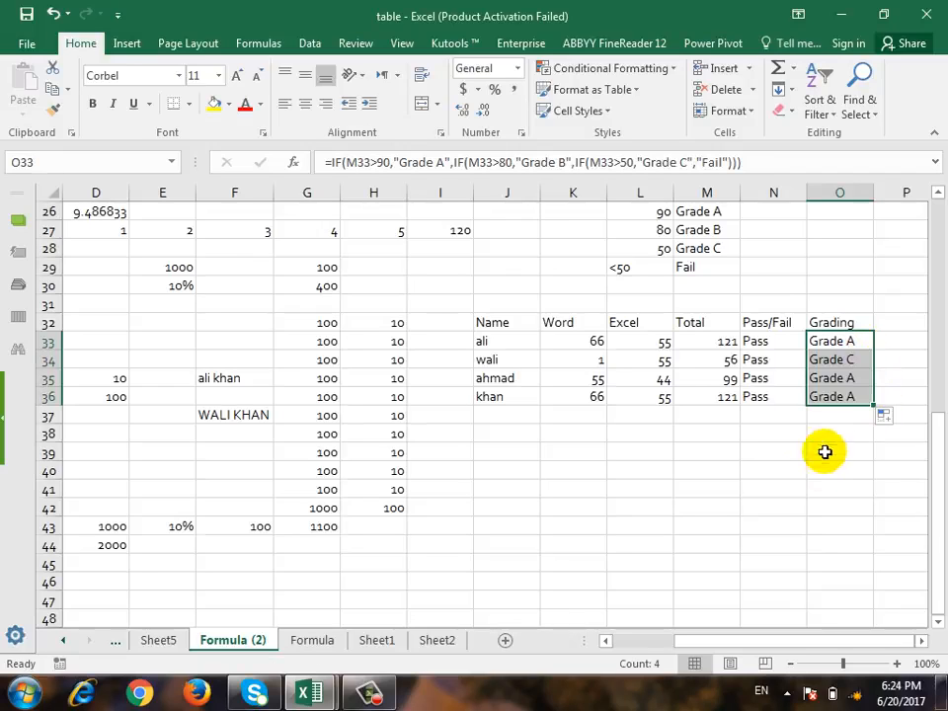
- Set the Word mark in K34 to 22
{"action": "left_click", "coordinate": [868, 379]}
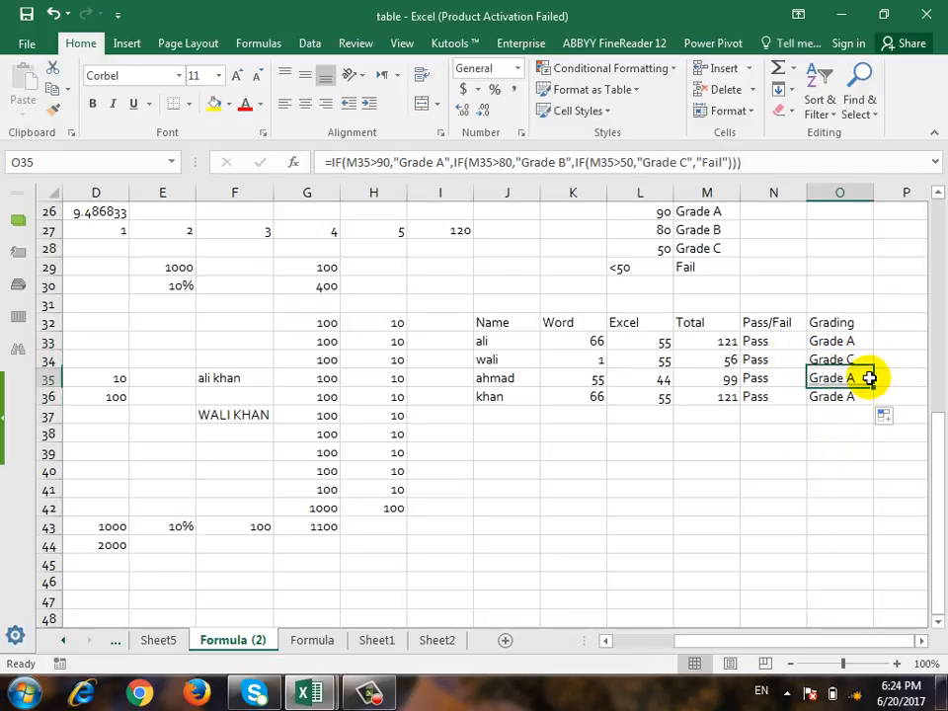
{"action": "left_click", "coordinate": [697, 359]}
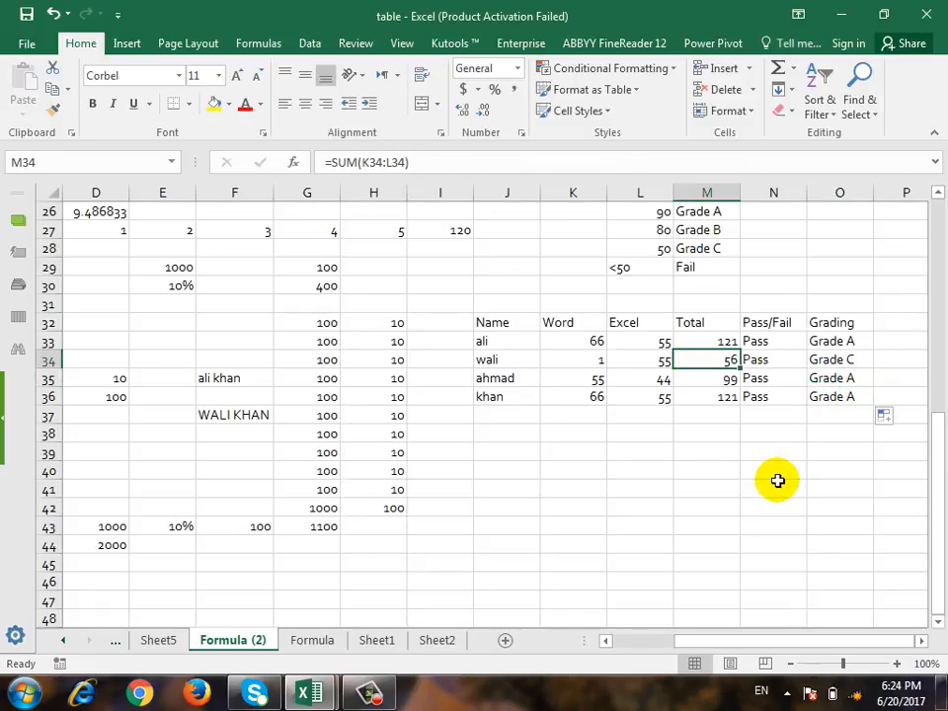
{"action": "key", "text": "Down"}
{"action": "key", "text": "Left"}
{"action": "key", "text": "Up"}
{"action": "key", "text": "Left"}
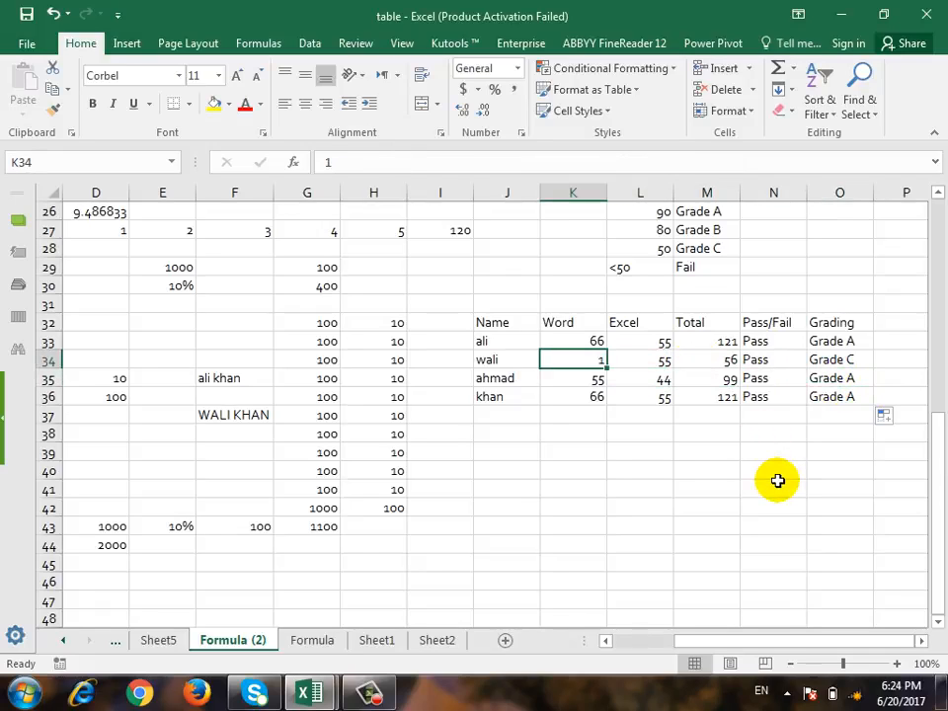
{"action": "type", "text": "22"}
{"action": "key", "text": "Return"}
- Set the Word and Excel marks in K35 and L35 to 22 each and check that row's Pass/Fail and Grading results
{"action": "type", "text": "22"}
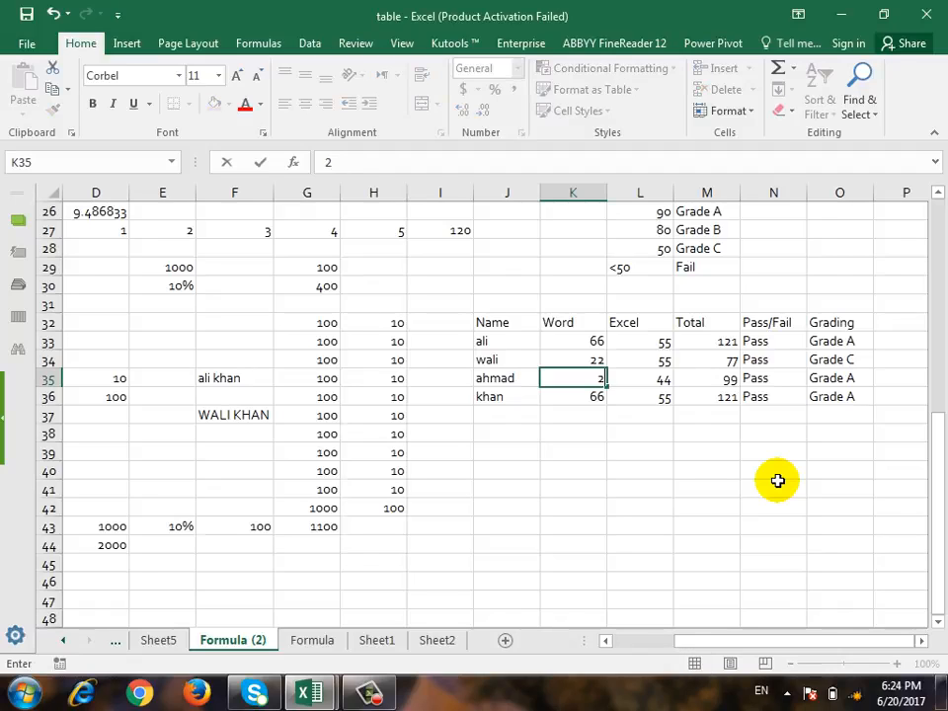
{"action": "key", "text": "Right"}
{"action": "type", "text": "22"}
{"action": "key", "text": "Return"}
{"action": "key", "text": "Up"}
{"action": "key", "text": "Right"}
{"action": "key", "text": "Right"}
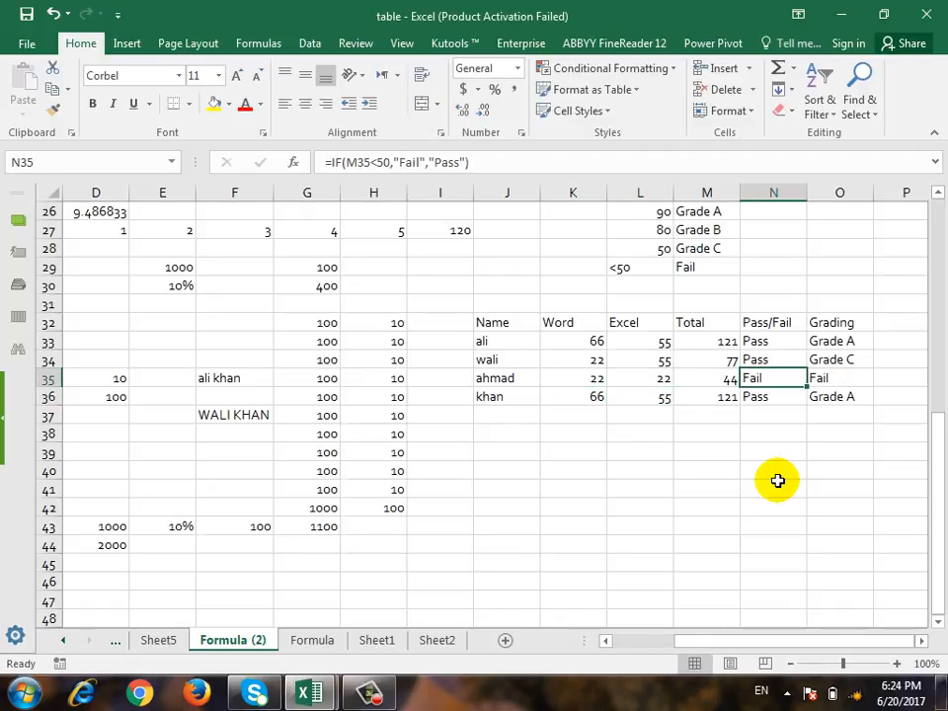
{"action": "key", "text": "Right"}
{"action": "key", "text": "Left"}
{"action": "key", "text": "Left"}
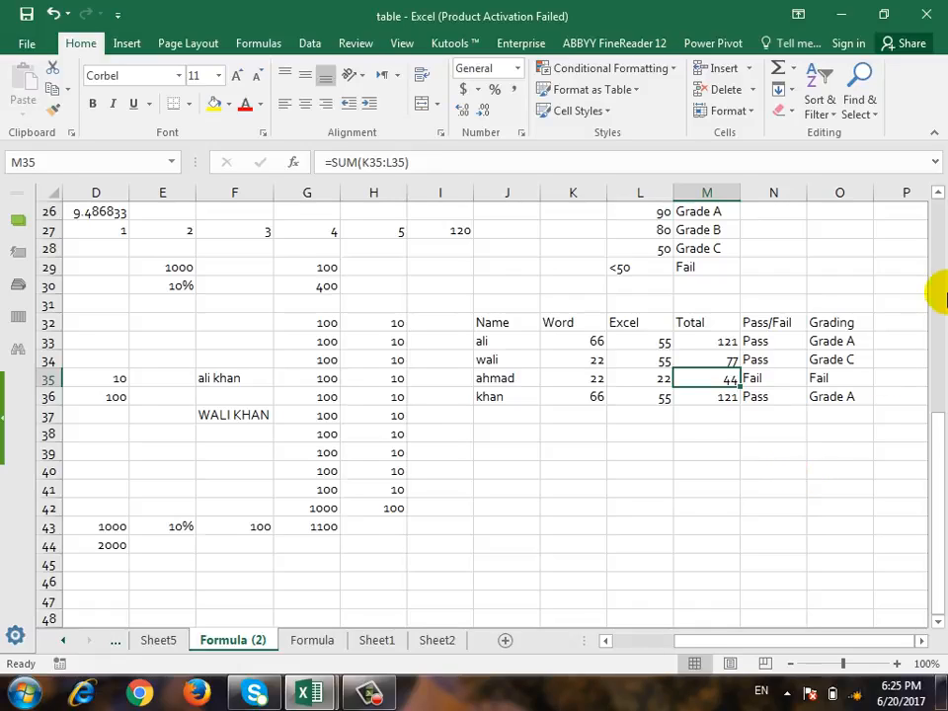
- Insert a column between the Word and Excel marks and head it Access in L32
{"action": "left_click", "coordinate": [904, 316]}
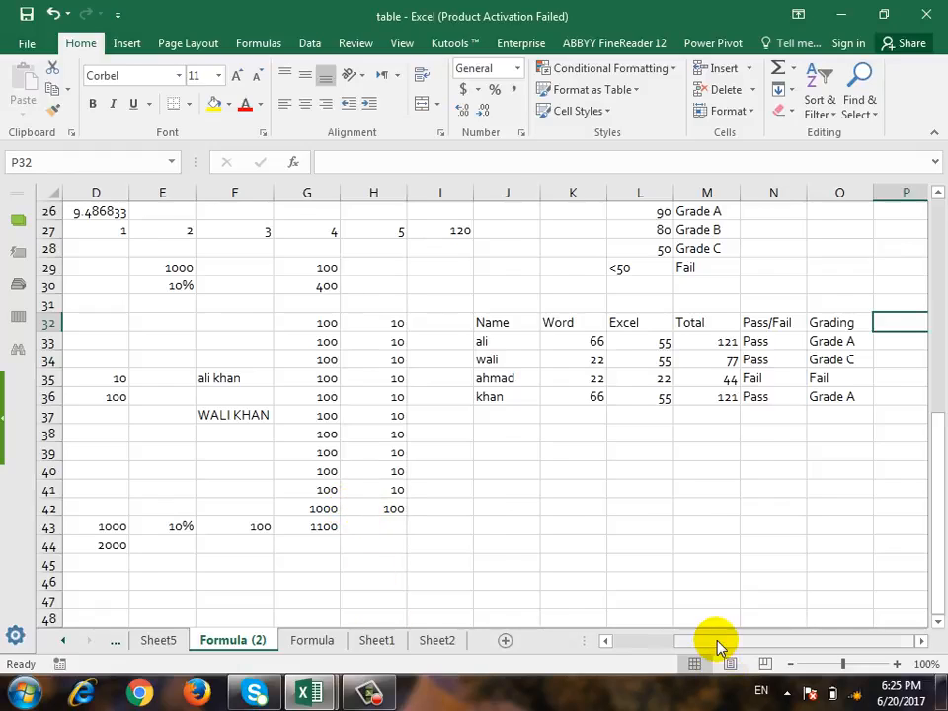
{"action": "left_click_drag", "start_coordinate": [715, 645], "coordinate": [655, 645]}
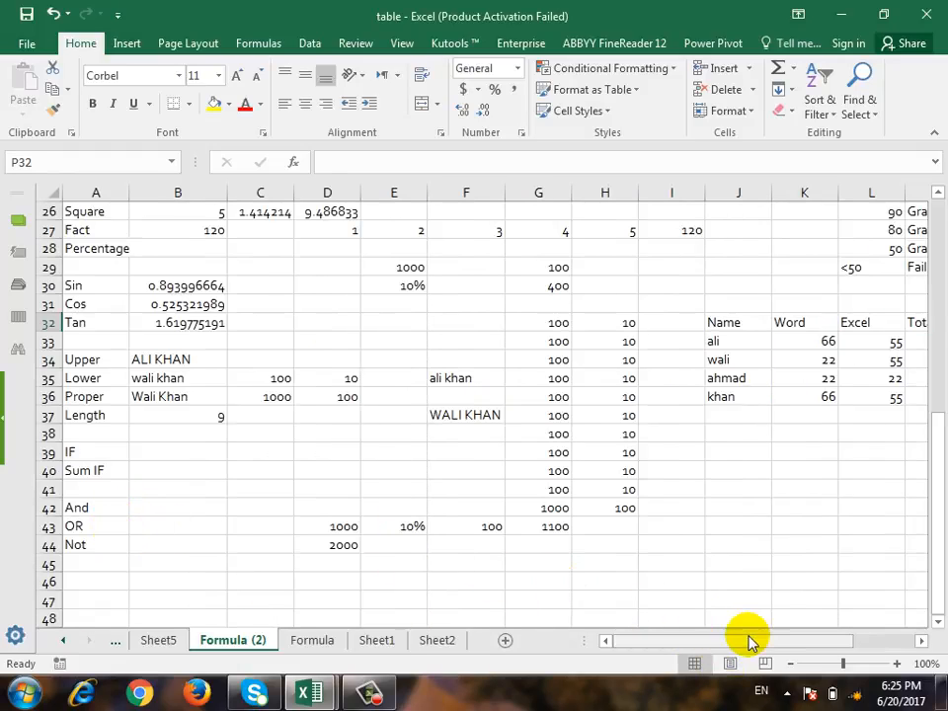
{"action": "left_click_drag", "start_coordinate": [752, 641], "coordinate": [856, 632]}
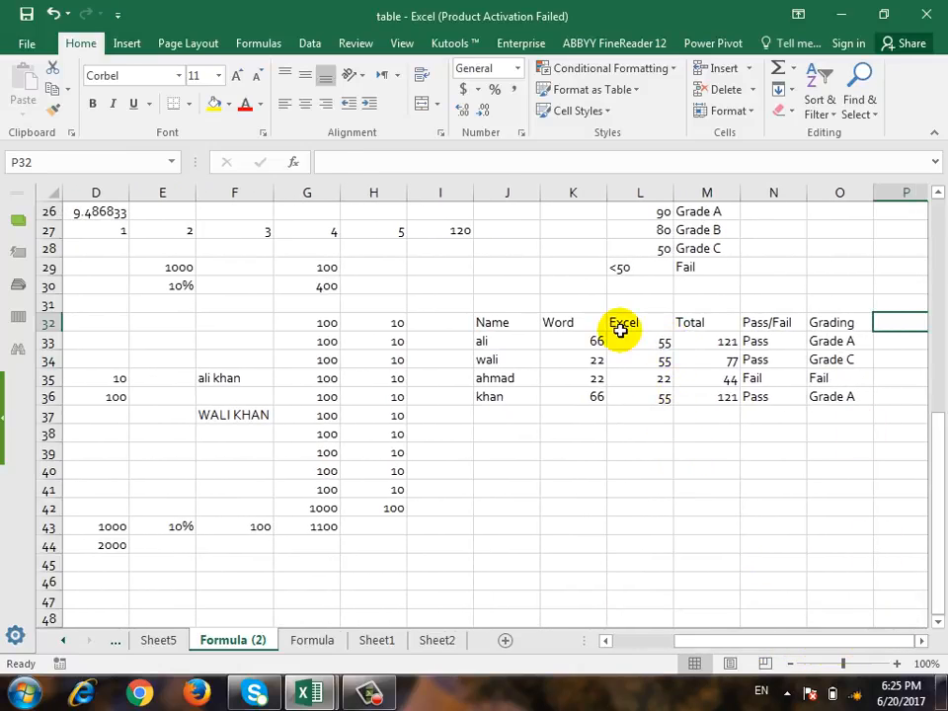
{"action": "right_click", "coordinate": [626, 190]}
{"action": "left_click", "coordinate": [674, 318]}
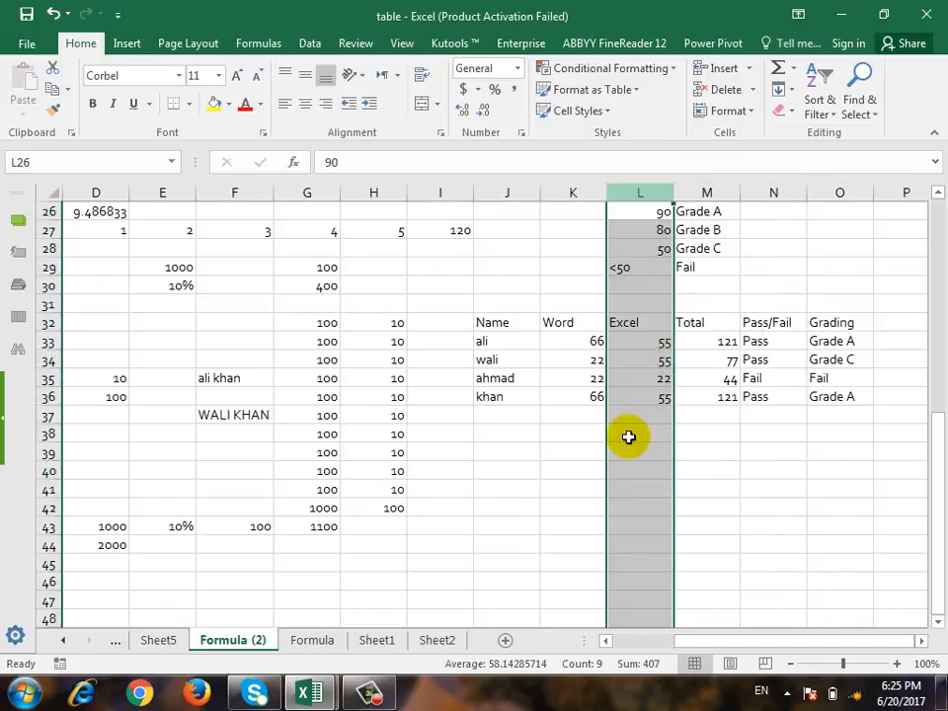
{"action": "left_click", "coordinate": [656, 324]}
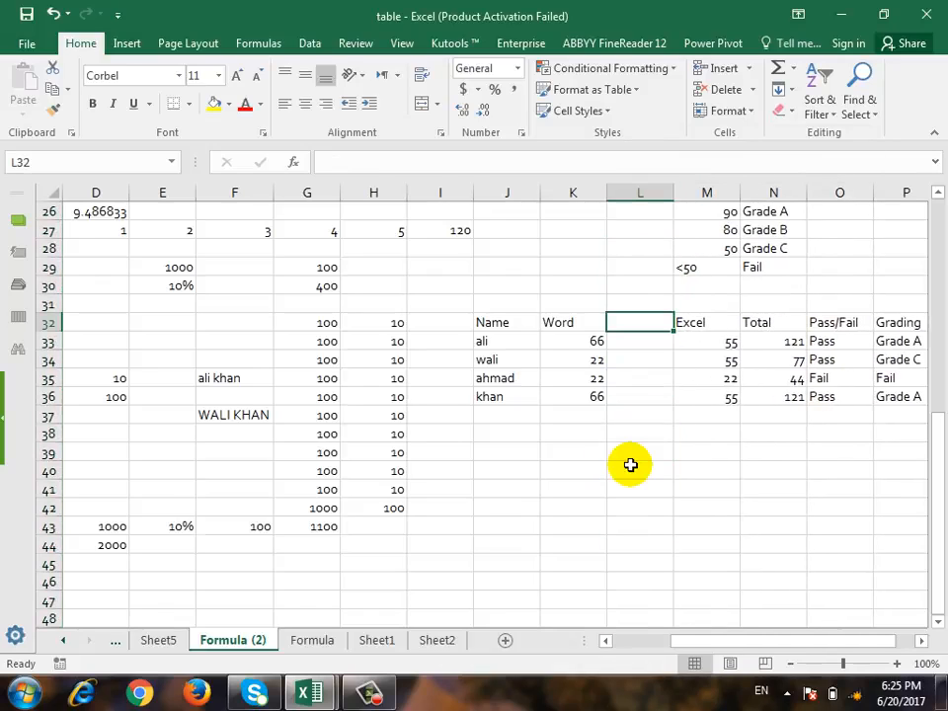
{"action": "type", "text": "Access"}
{"action": "key", "text": "Return"}
- Enter the Access marks 44, 55, 66 and 44 in L33 to L36
{"action": "type", "text": "4"}
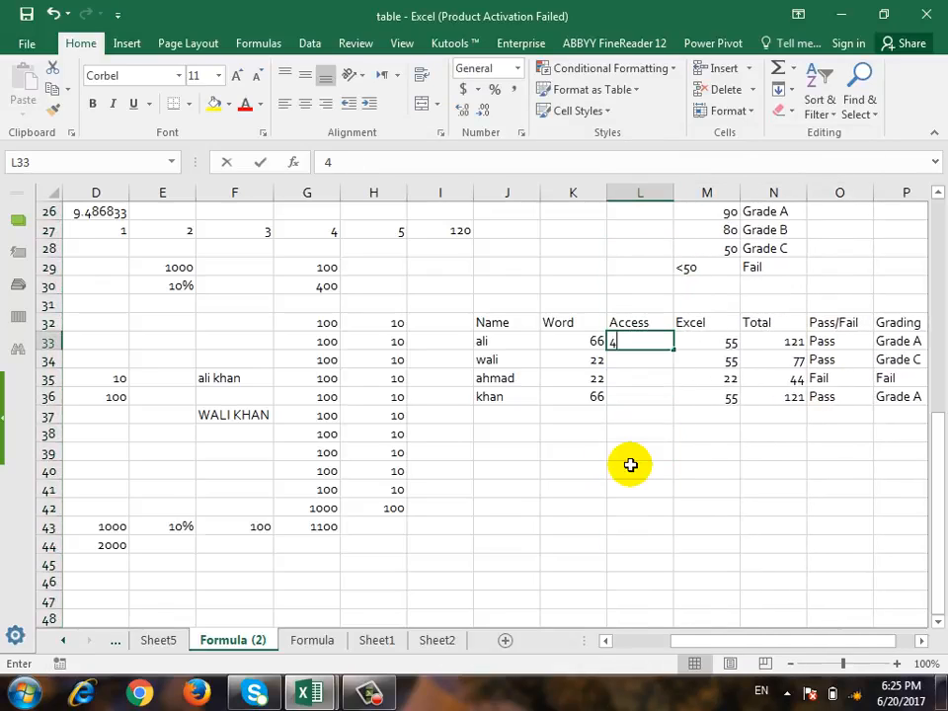
{"action": "type", "text": "4"}
{"action": "key", "text": "Return"}
{"action": "type", "text": "55"}
{"action": "key", "text": "Return"}
{"action": "type", "text": "66"}
{"action": "key", "text": "Return"}
{"action": "type", "text": "44"}
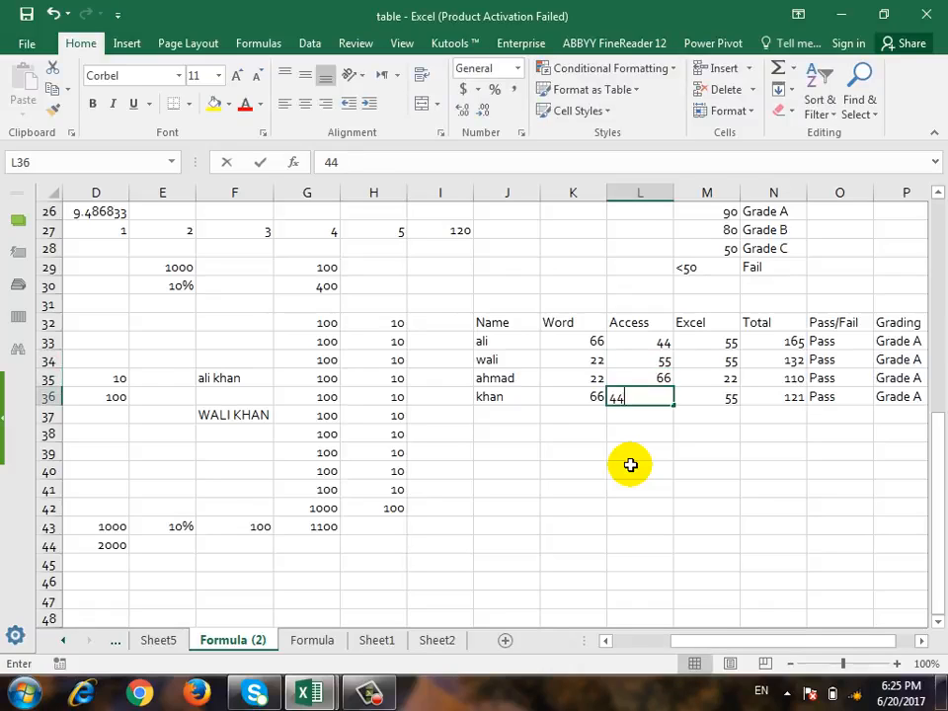
{"action": "key", "text": "Return"}
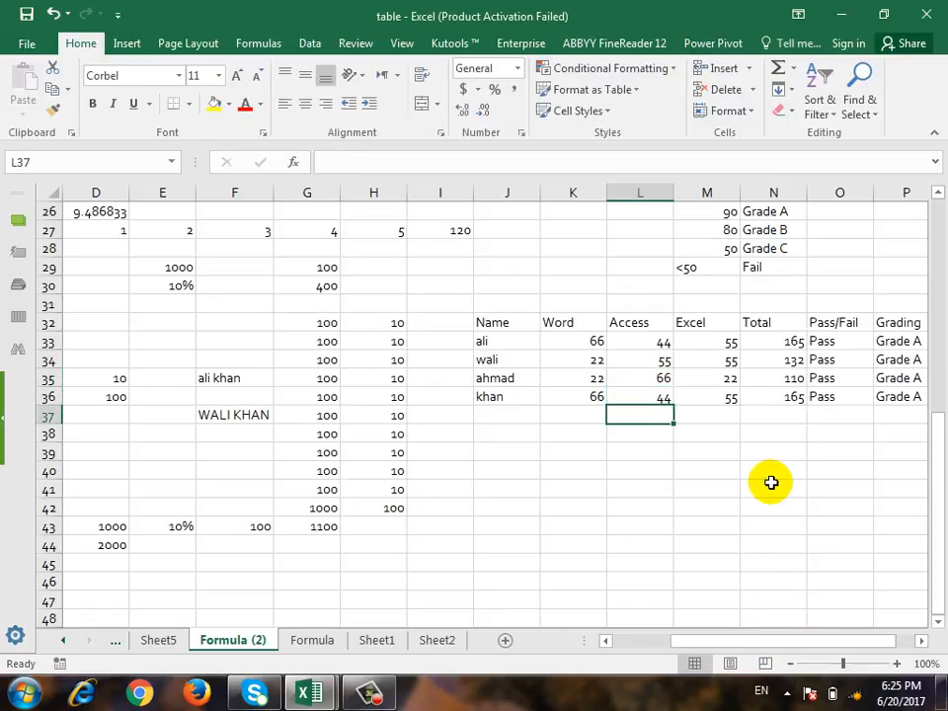
- Set the Word mark in K33 to 22
{"action": "key", "text": "Left"}
{"action": "key", "text": "Up"}
{"action": "key", "text": "Up"}
{"action": "key", "text": "Up"}
{"action": "key", "text": "Up"}
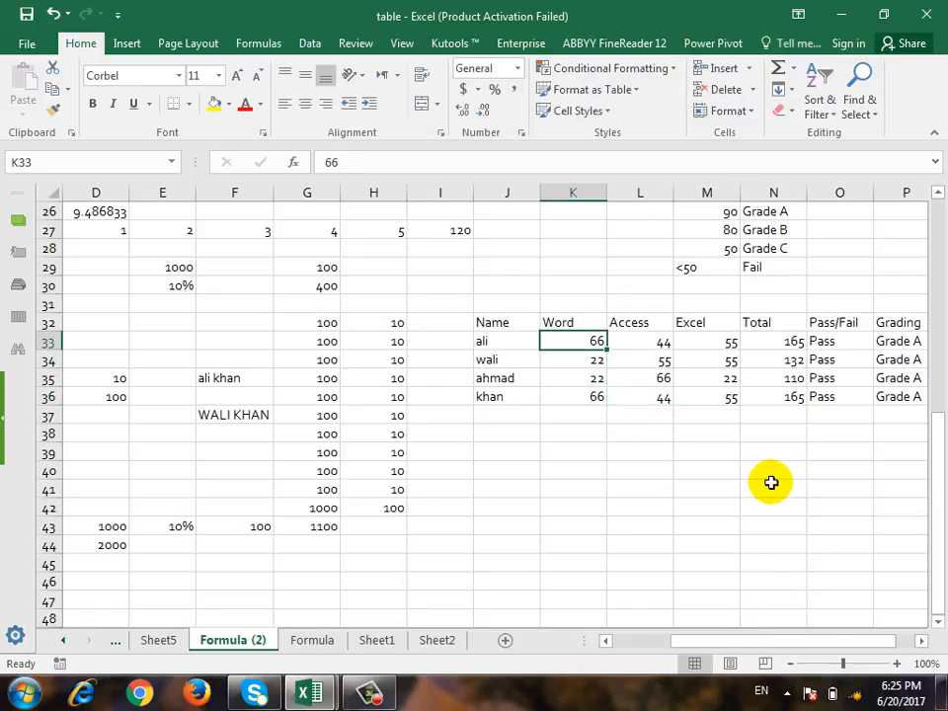
{"action": "type", "text": "22"}
{"action": "key", "text": "Return"}
{"action": "key", "text": "Right"}
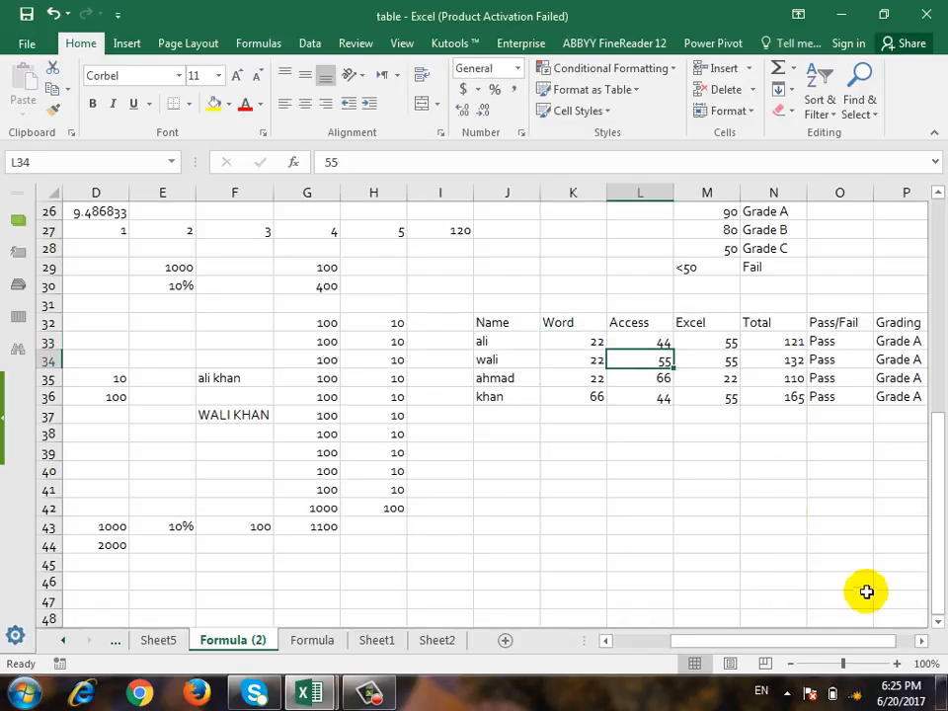
- Examine the Pass/Fail formula in O33 and the Total cell it refers to
{"action": "mouse_move", "coordinate": [871, 647]}
{"action": "left_mouse_down"}
{"action": "mouse_move", "coordinate": [898, 646]}
{"action": "mouse_move", "coordinate": [889, 646]}
{"action": "left_mouse_up"}
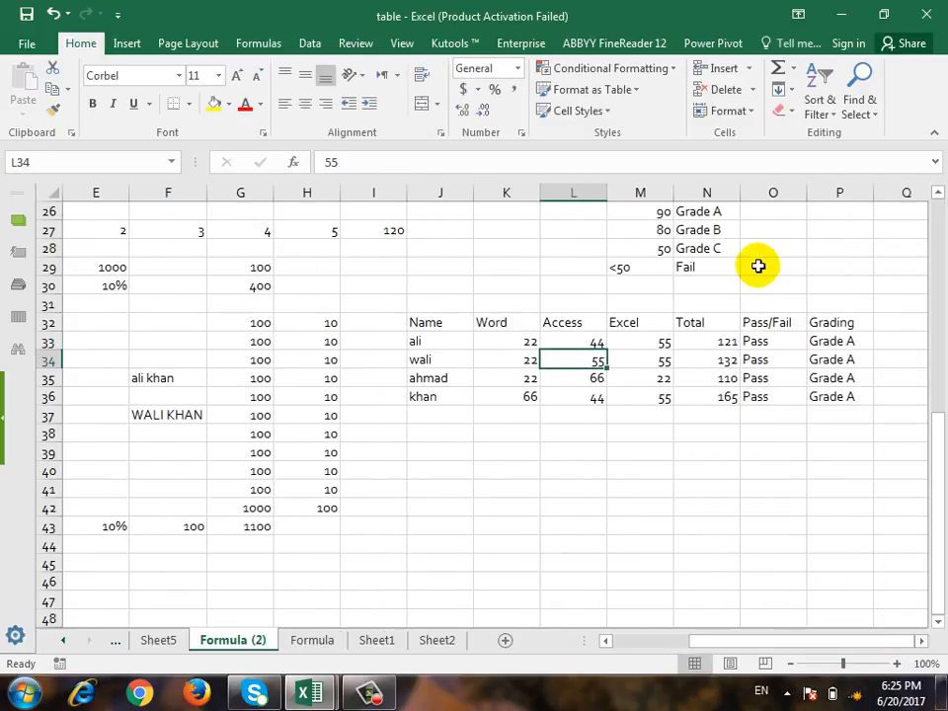
{"action": "left_click", "coordinate": [757, 343]}
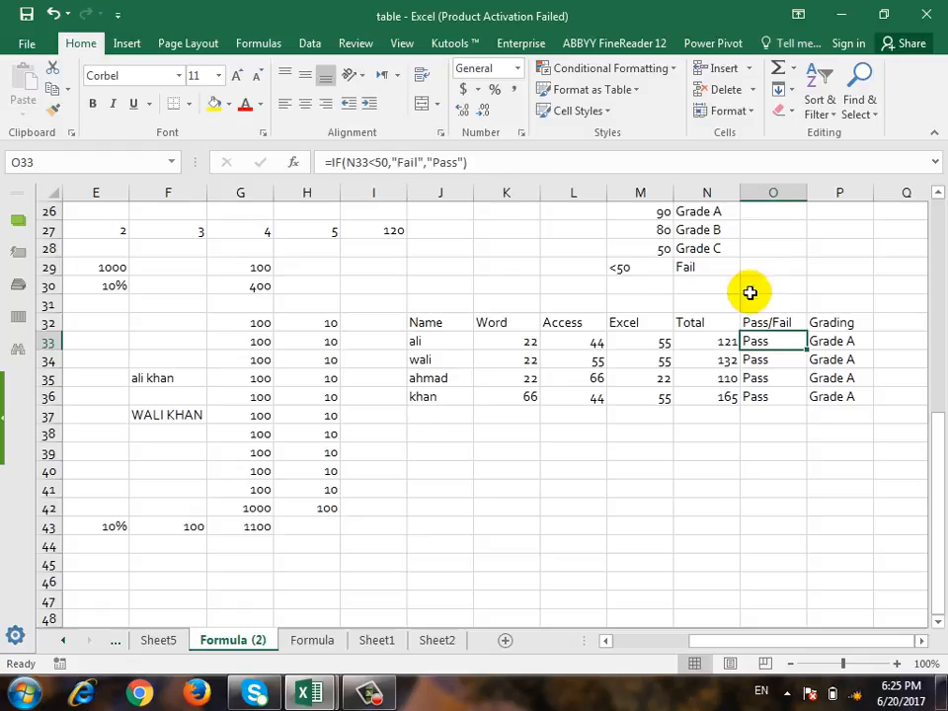
{"action": "left_click", "coordinate": [518, 163]}
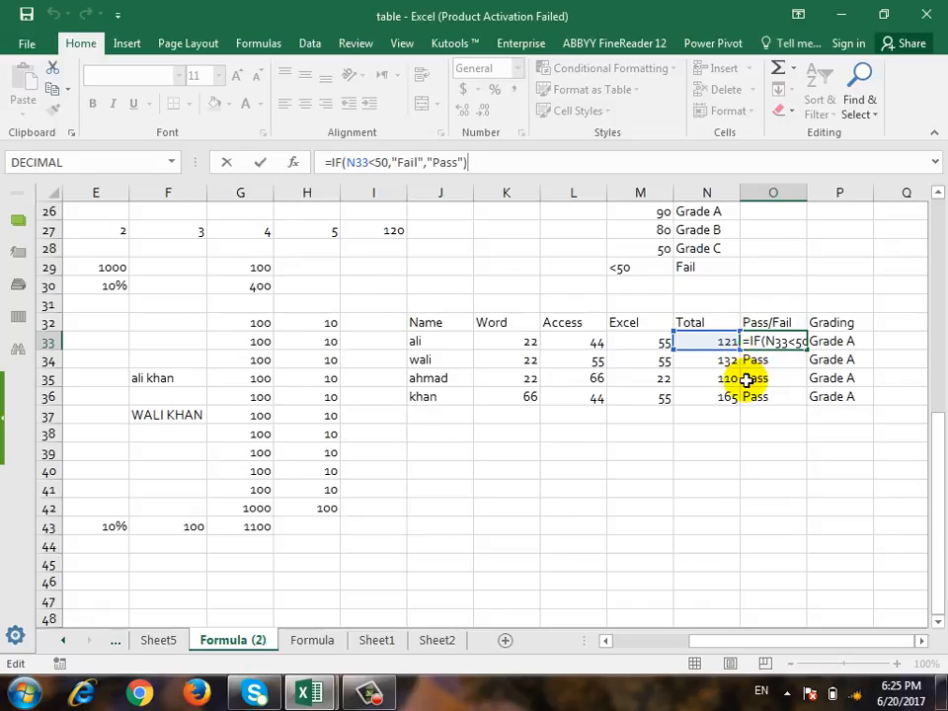
{"action": "key", "text": "ctrl+Return"}
- Set the Word mark in K33 to 10 and select the Access mark beside it
{"action": "left_click", "coordinate": [511, 345]}
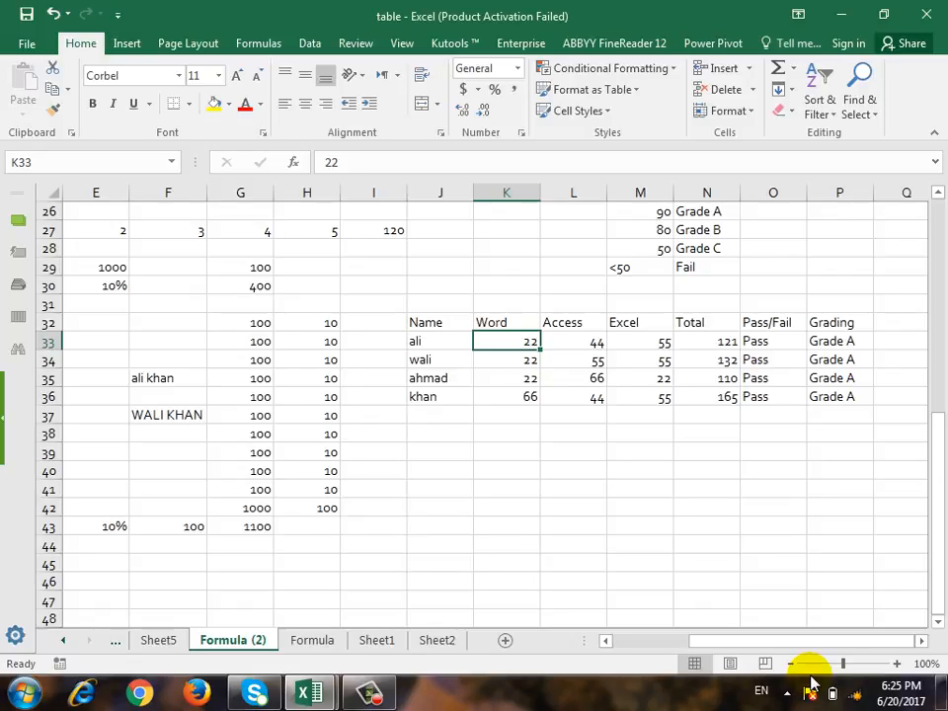
{"action": "type", "text": "10"}
{"action": "key", "text": "Return"}
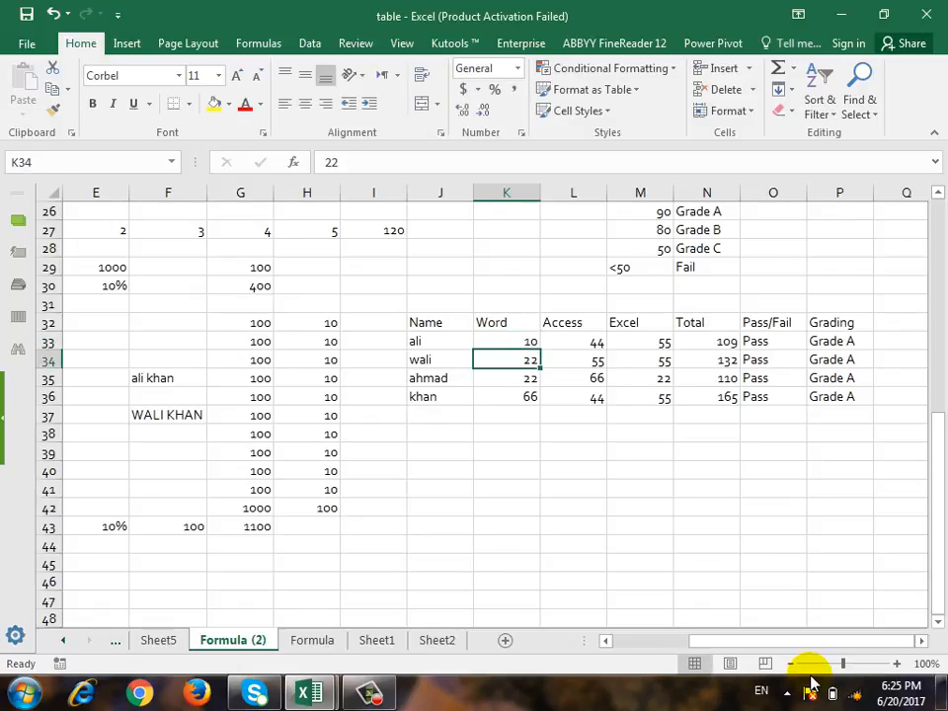
{"action": "key", "text": "Up"}
{"action": "key", "text": "Right"}
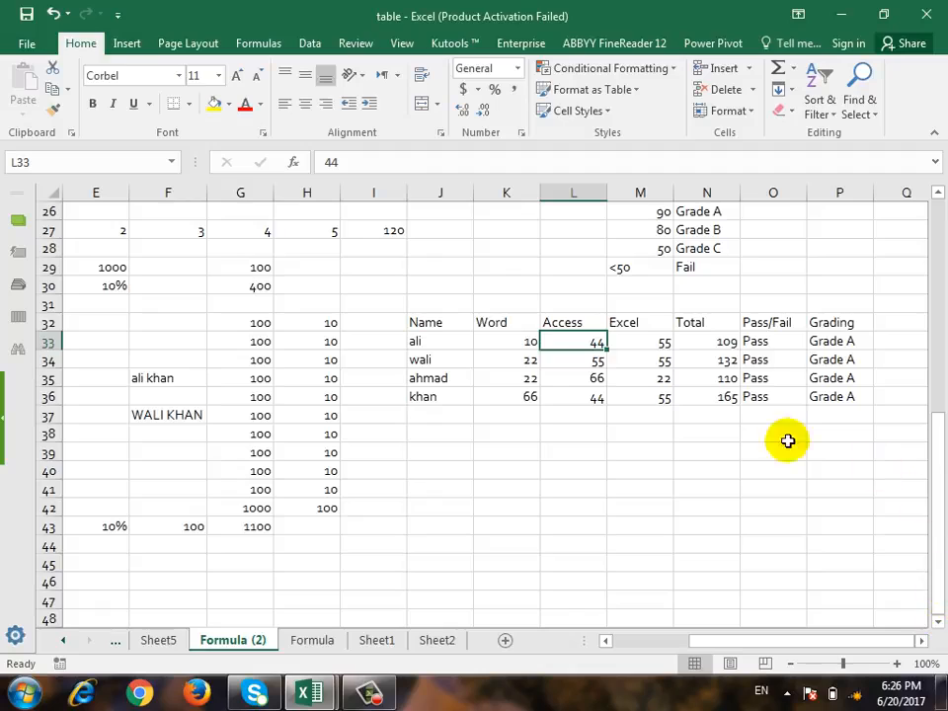
- Examine the Pass/Fail formula in O33, the Total formula in N33 and the marks in K33 to M33
{"action": "left_click", "coordinate": [779, 340]}
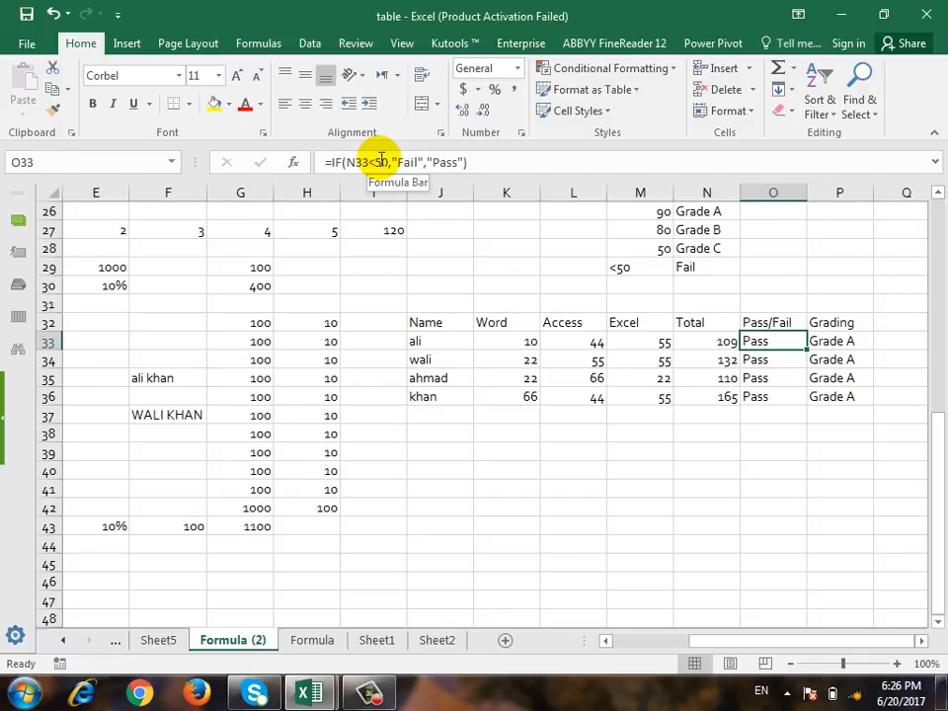
{"action": "left_click", "coordinate": [502, 344]}
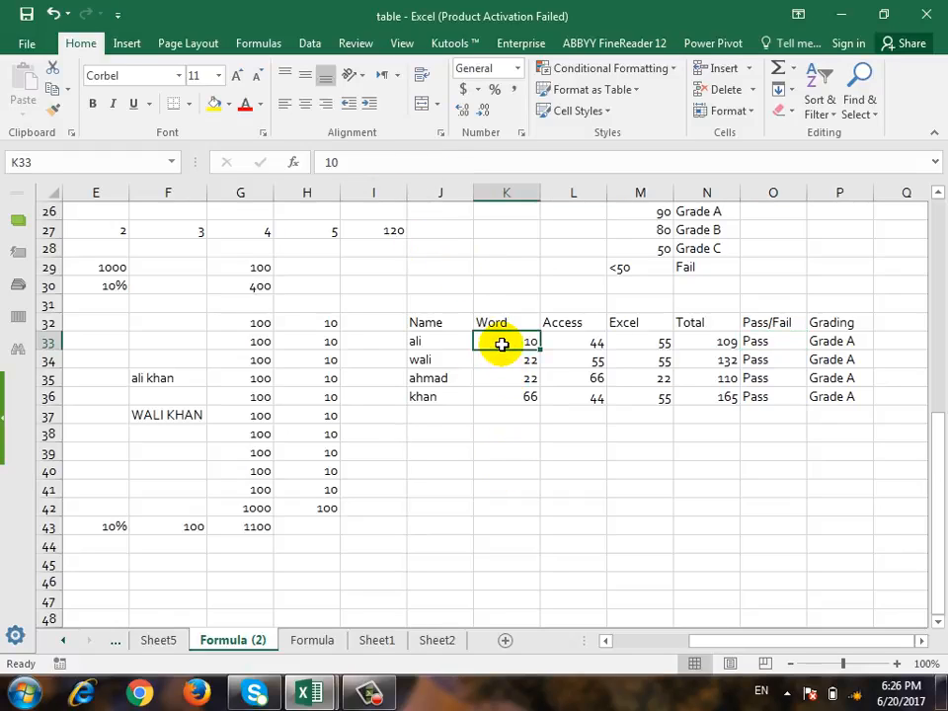
{"action": "left_click", "coordinate": [726, 341]}
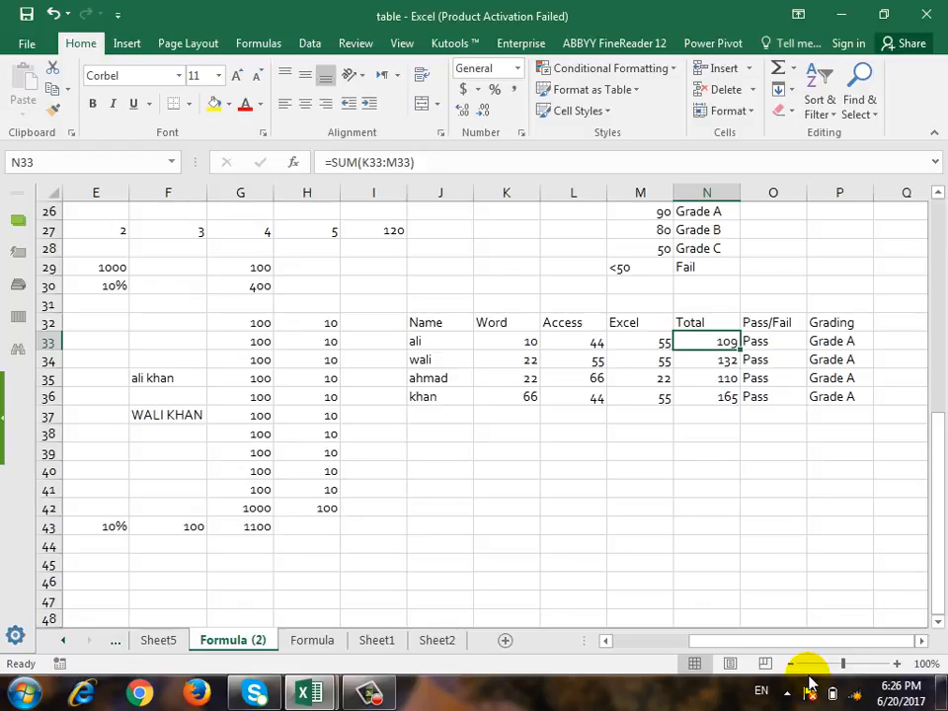
{"action": "left_click_drag", "start_coordinate": [511, 341], "coordinate": [612, 342]}
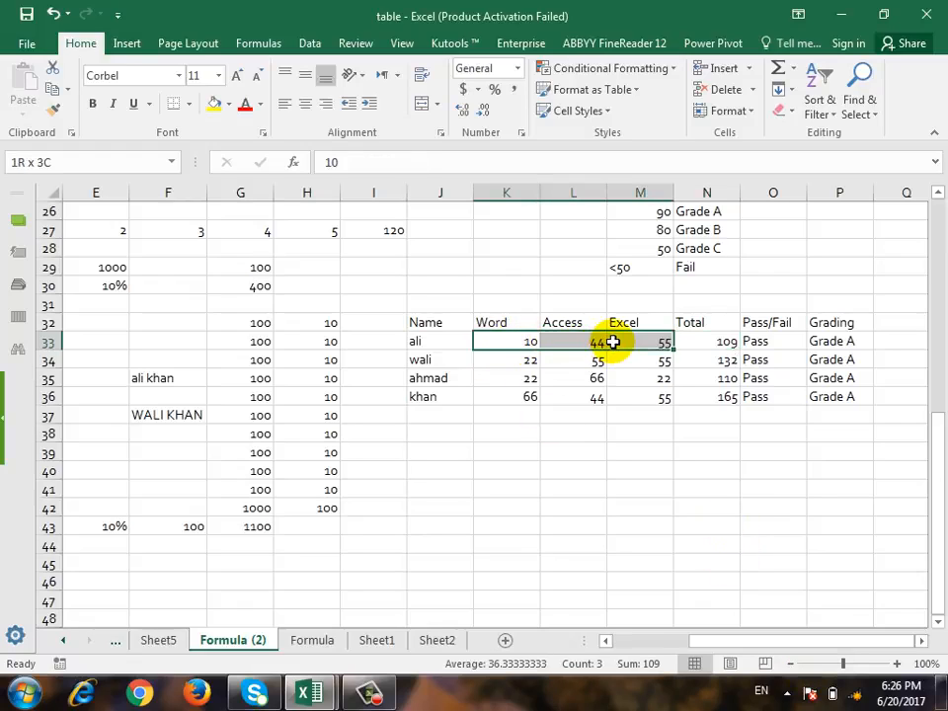
{"action": "left_click", "coordinate": [513, 339]}
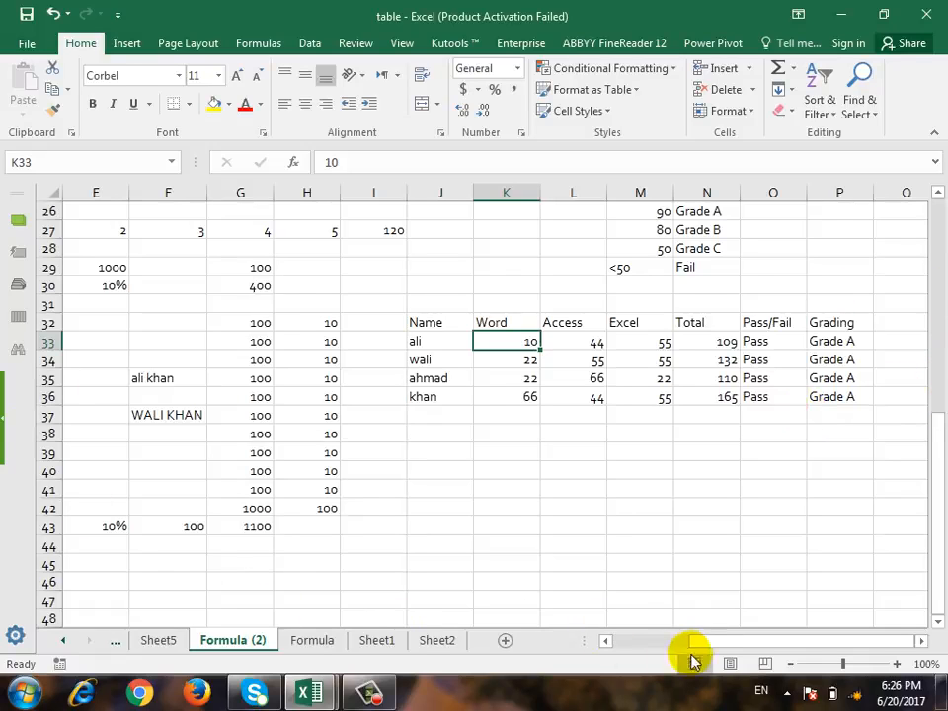
- Locate the And entry in A42 of the function list and dismiss the Windows color scheme prompt
{"action": "left_click_drag", "start_coordinate": [693, 641], "coordinate": [622, 652]}
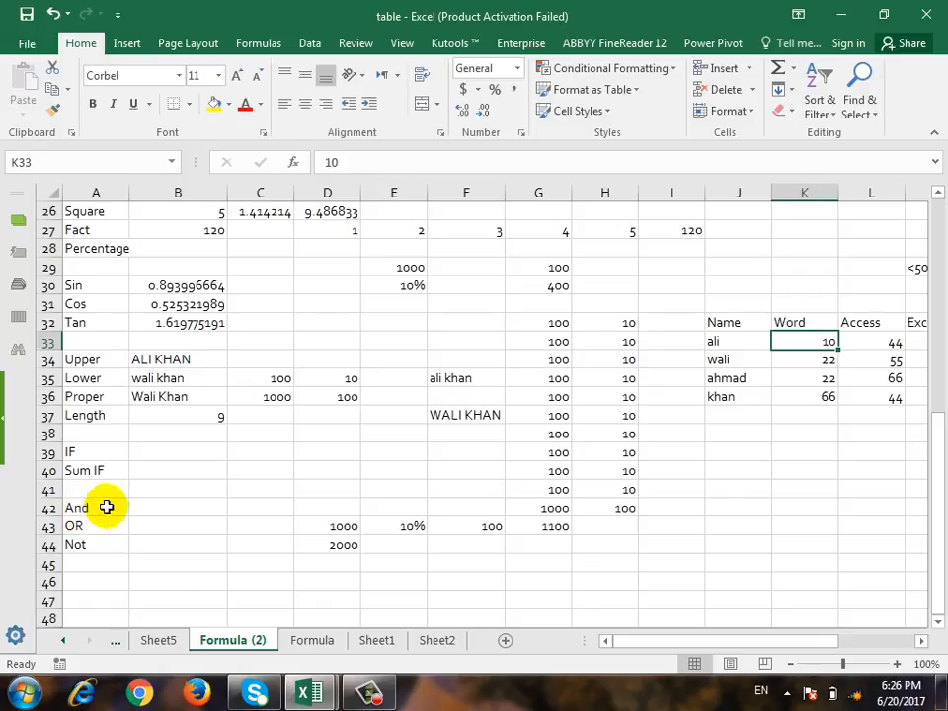
{"action": "left_click", "coordinate": [106, 507]}
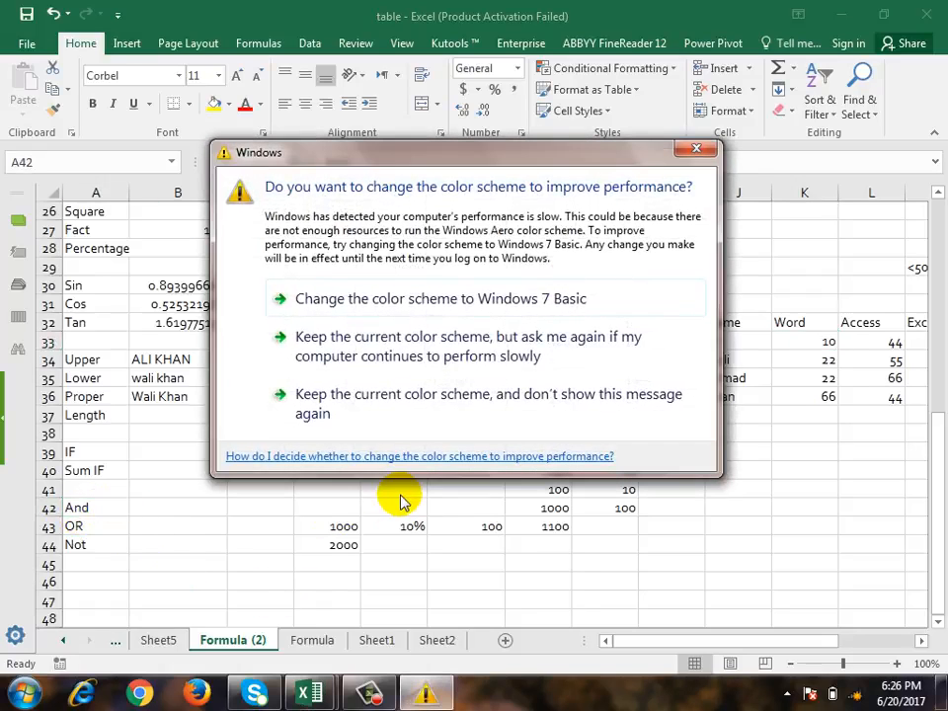
{"action": "left_click", "coordinate": [697, 151]}
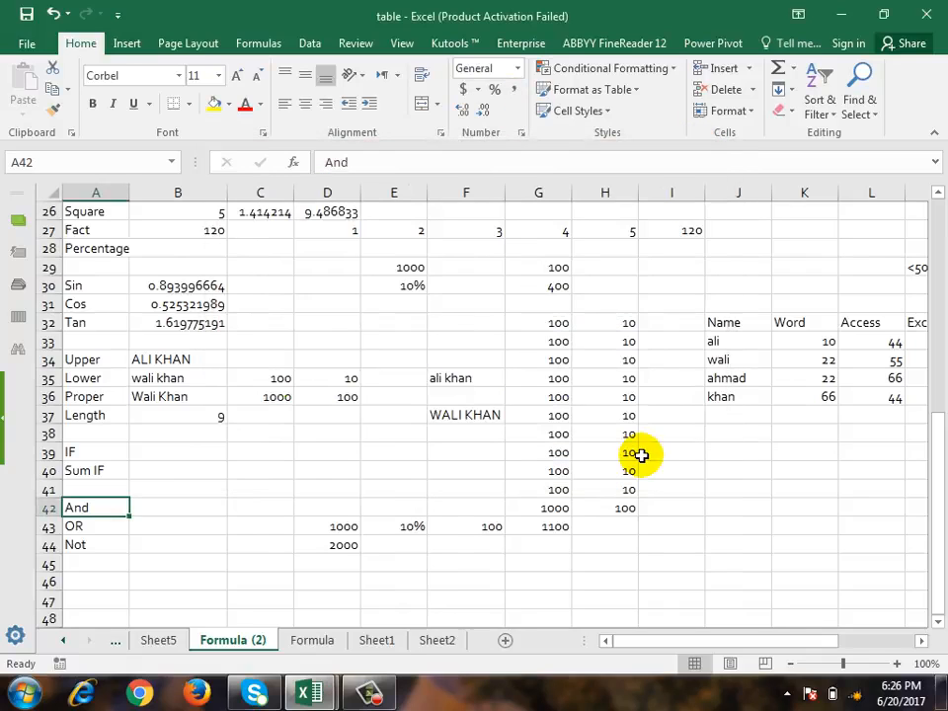
- Review the Word, Access and Excel marks in K33, L33 and M33 one by one
{"action": "left_click_drag", "start_coordinate": [806, 642], "coordinate": [913, 640]}
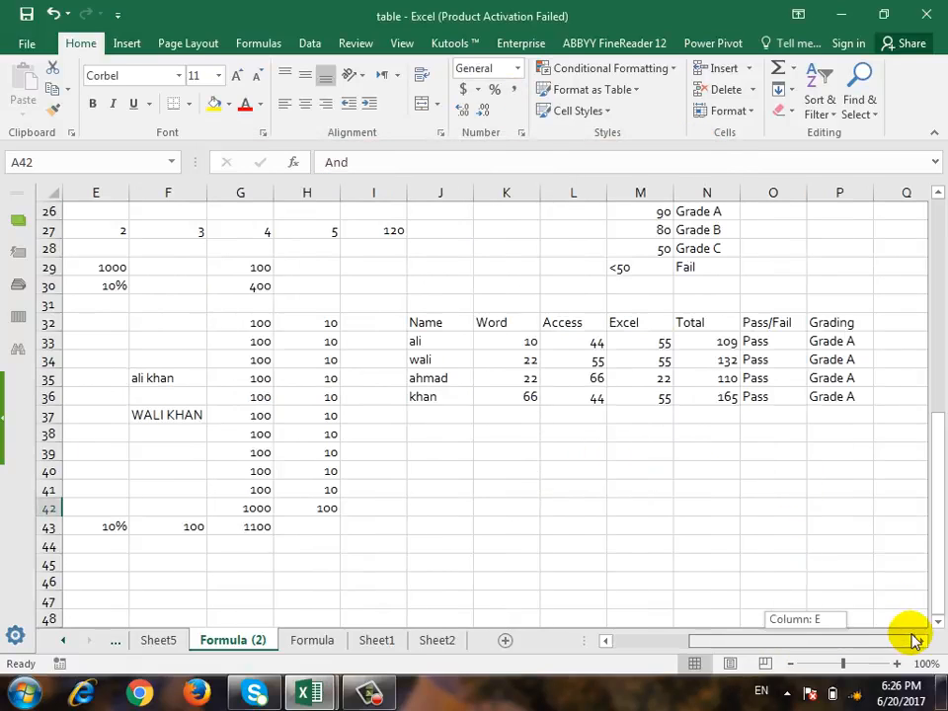
{"action": "left_click", "coordinate": [506, 341]}
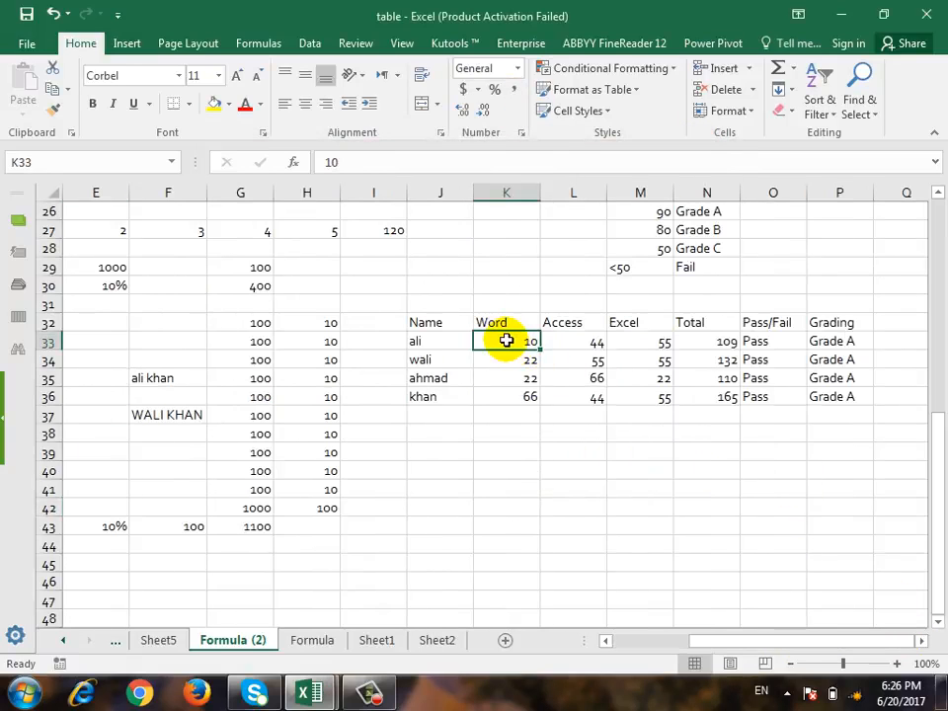
{"action": "left_click", "coordinate": [581, 340]}
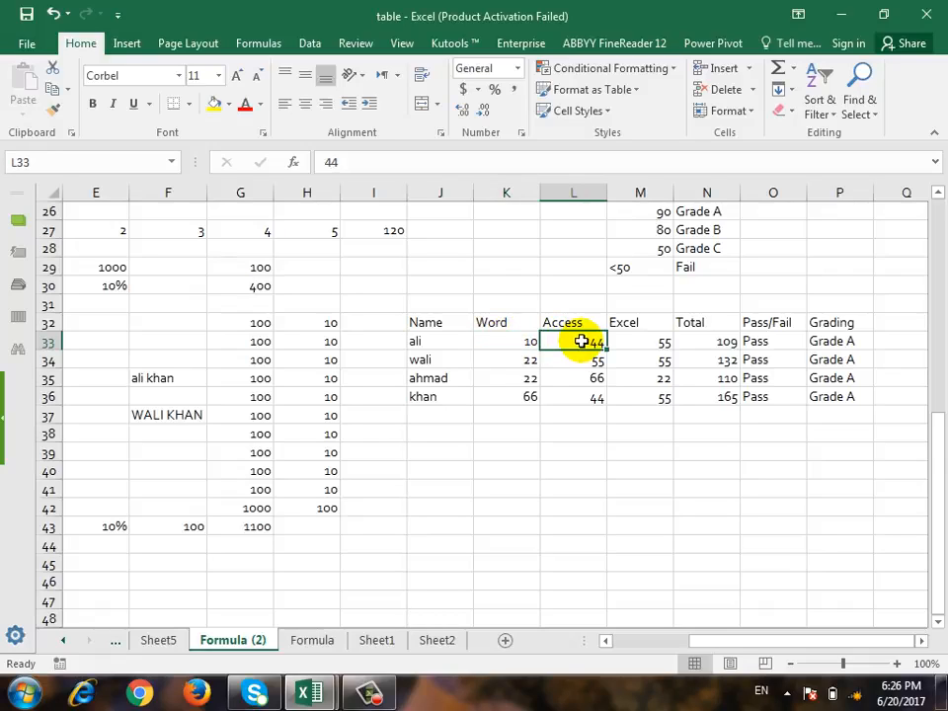
{"action": "left_click", "coordinate": [643, 342]}
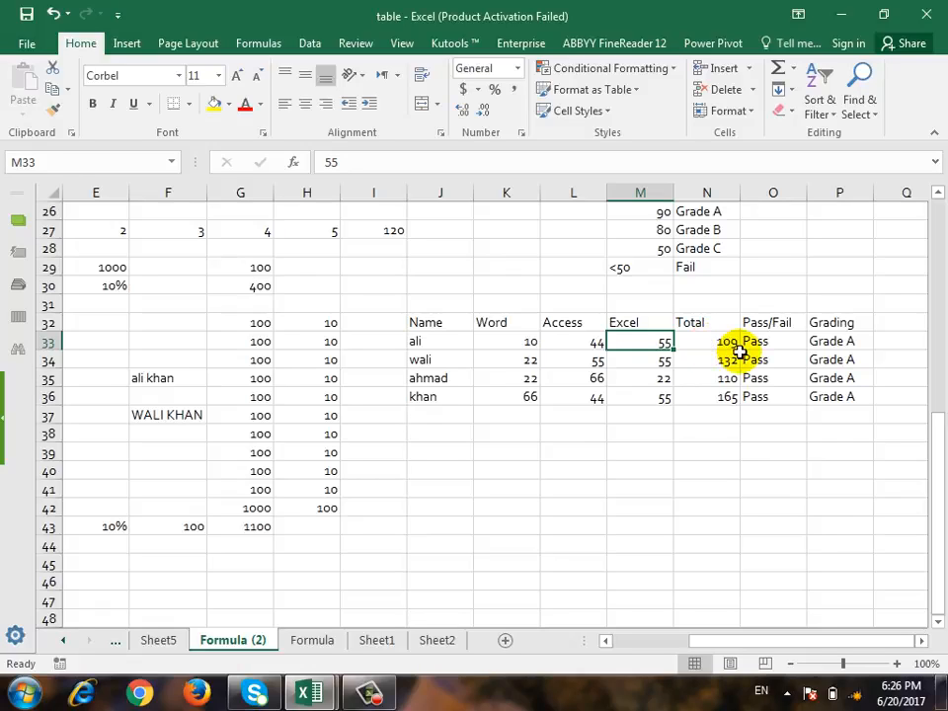
{"action": "left_click", "coordinate": [910, 339]}
{"action": "type", "text": "="}
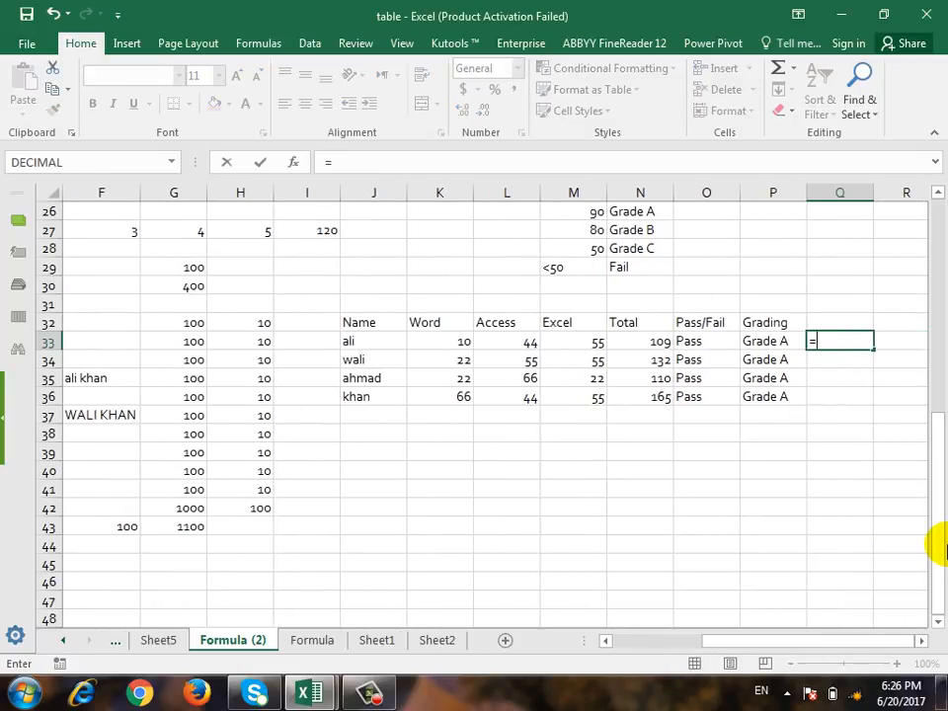
{"action": "type", "text": "if("}
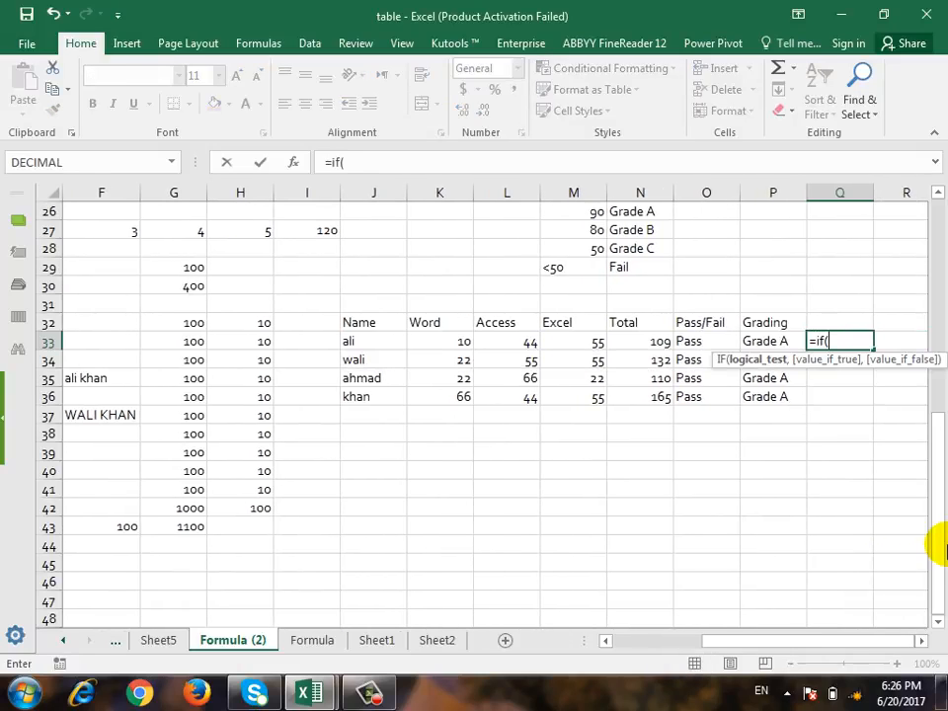
{"action": "type", "text": "and"}
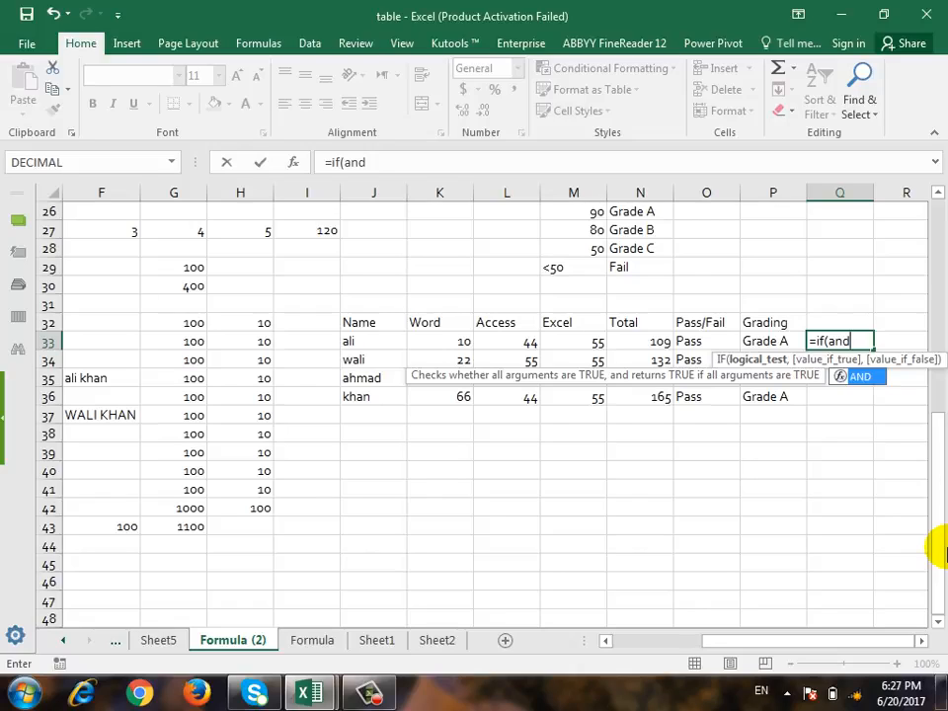
{"action": "type", "text": "("}
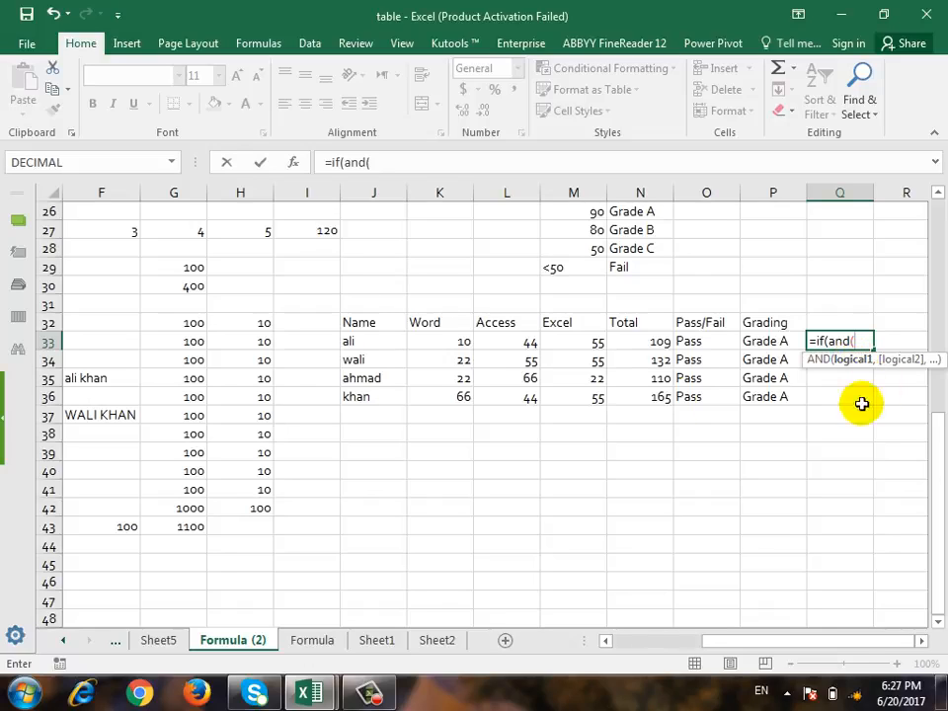
{"action": "left_click", "coordinate": [459, 340]}
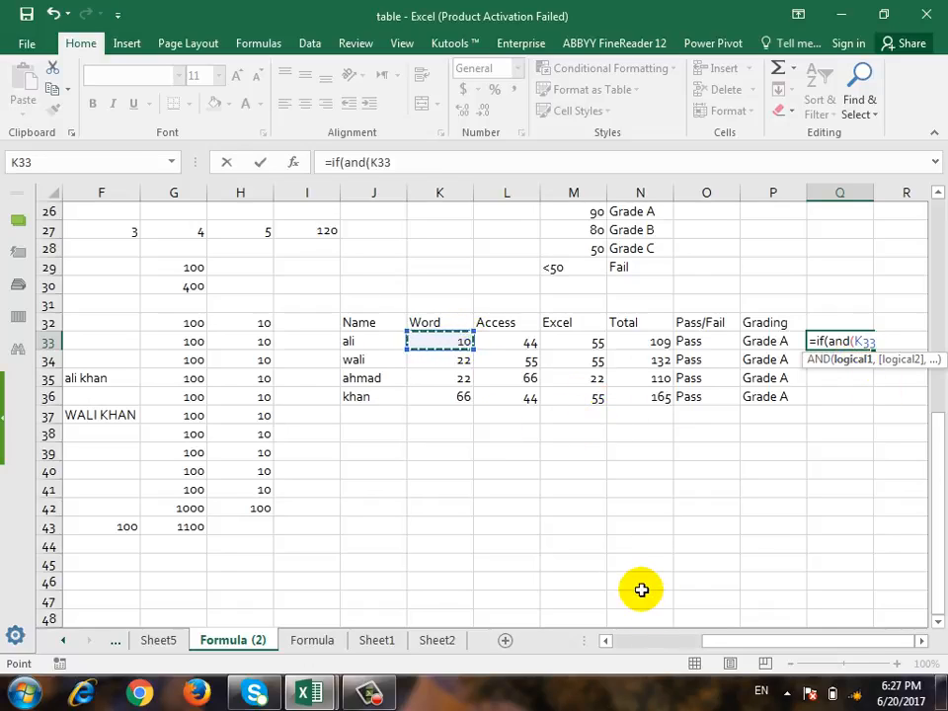
{"action": "type", "text": ">50"}
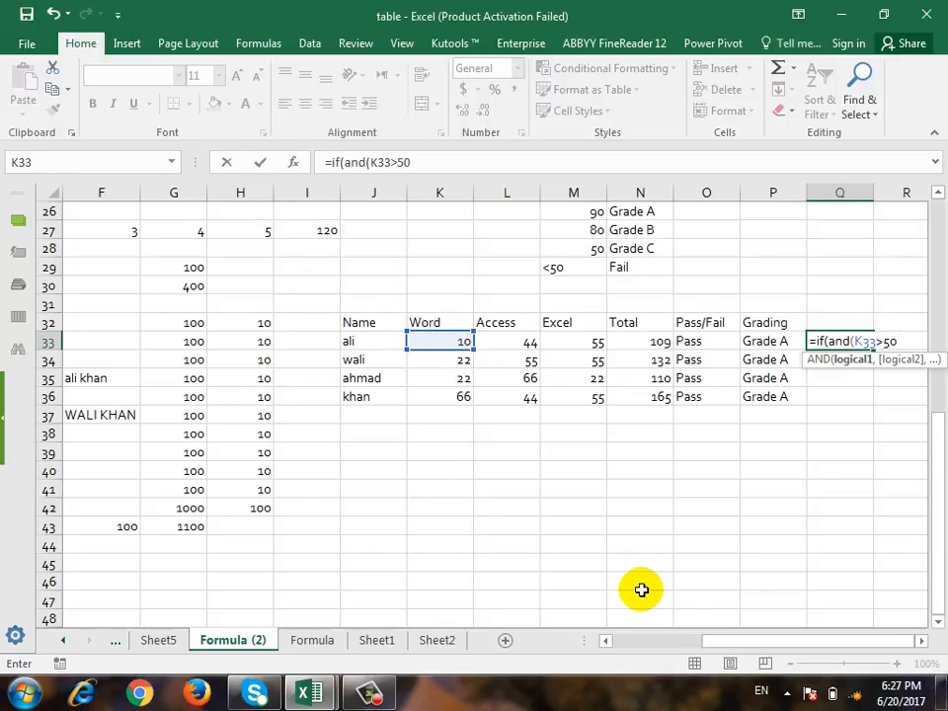
{"action": "key", "text": "Return"}
{"action": "key", "text": "Return"}
{"action": "key", "text": "Escape"}
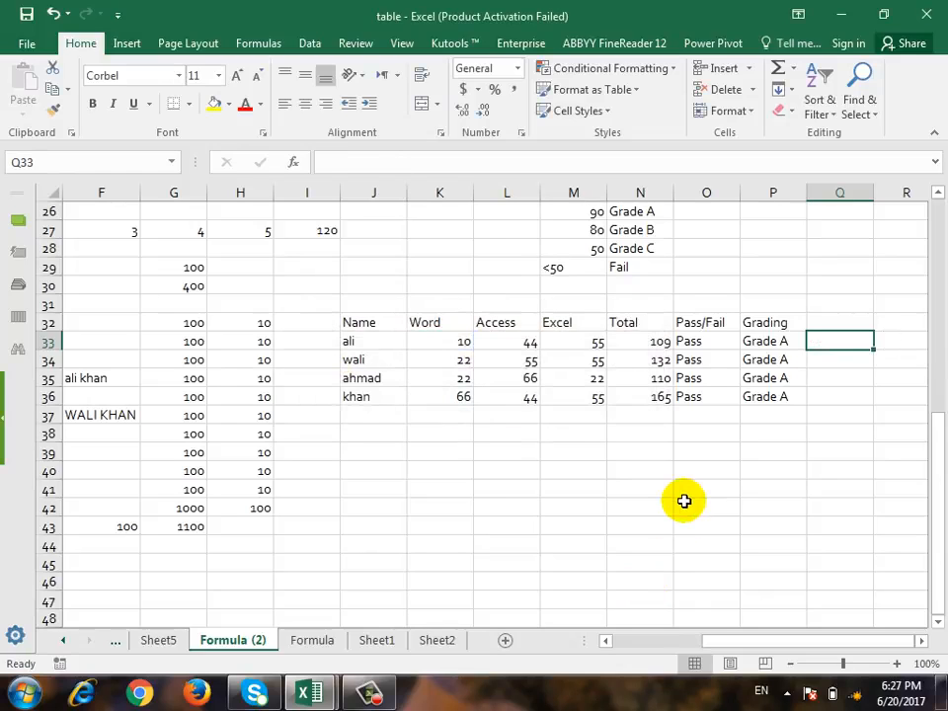
- Begin an IF formula in Q33 with an AND test requiring K33>=50 and L33>=50
{"action": "type", "text": "=if(and("}
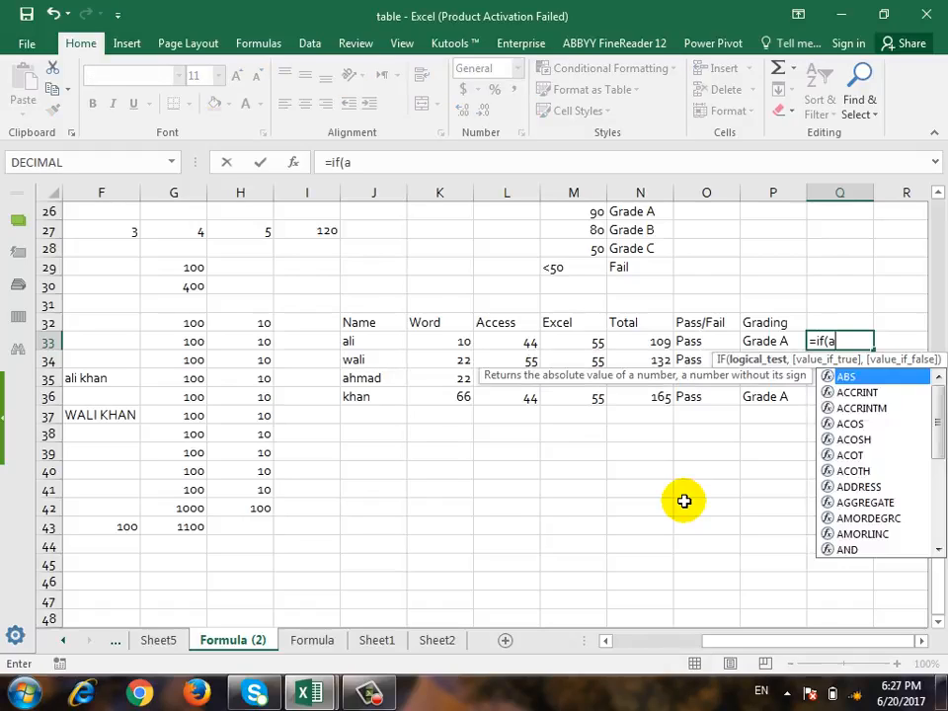
{"action": "left_click", "coordinate": [435, 343]}
{"action": "type", "text": ">="}
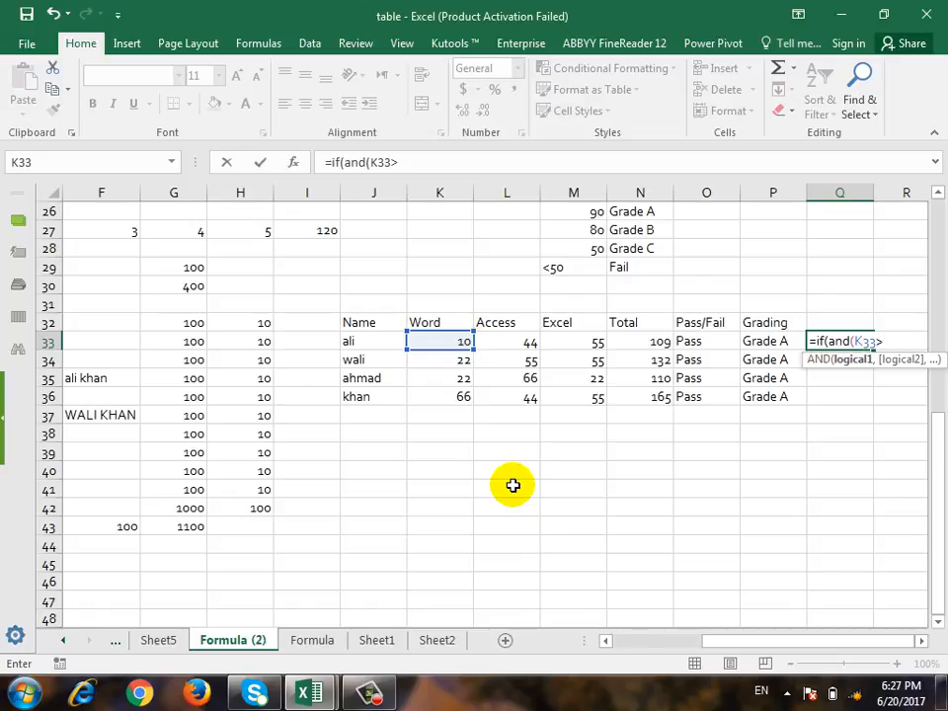
{"action": "type", "text": "50,"}
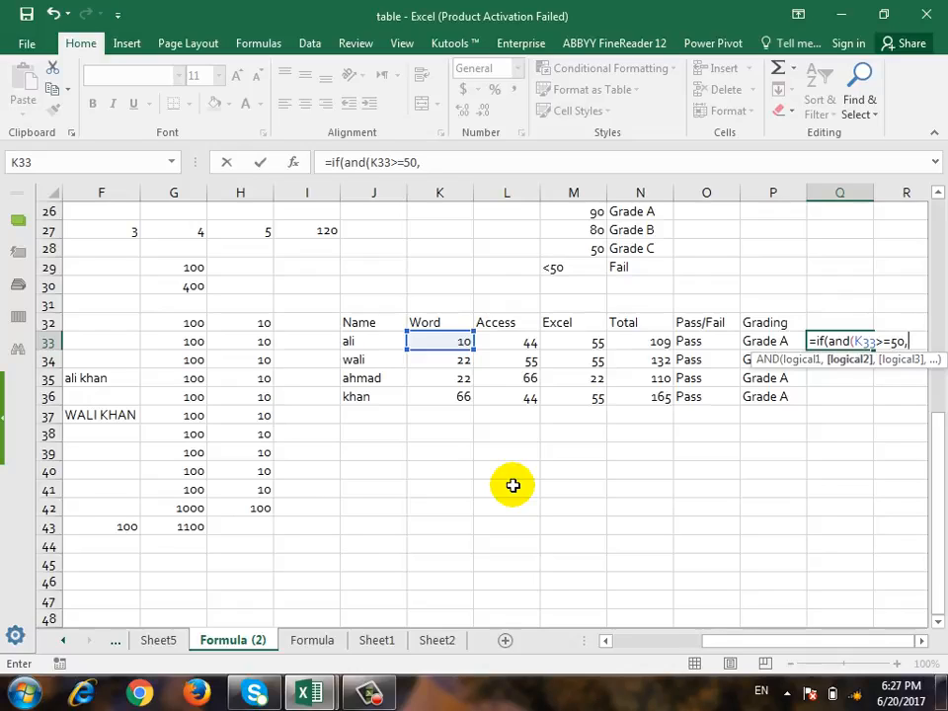
{"action": "left_click", "coordinate": [523, 347]}
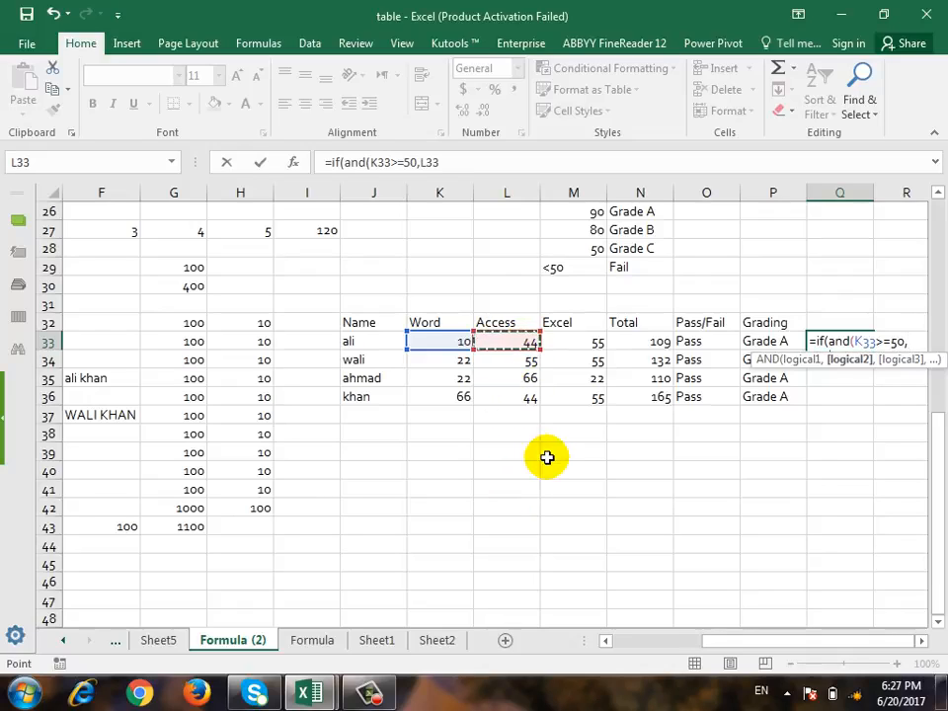
{"action": "type", "text": ">=5"}
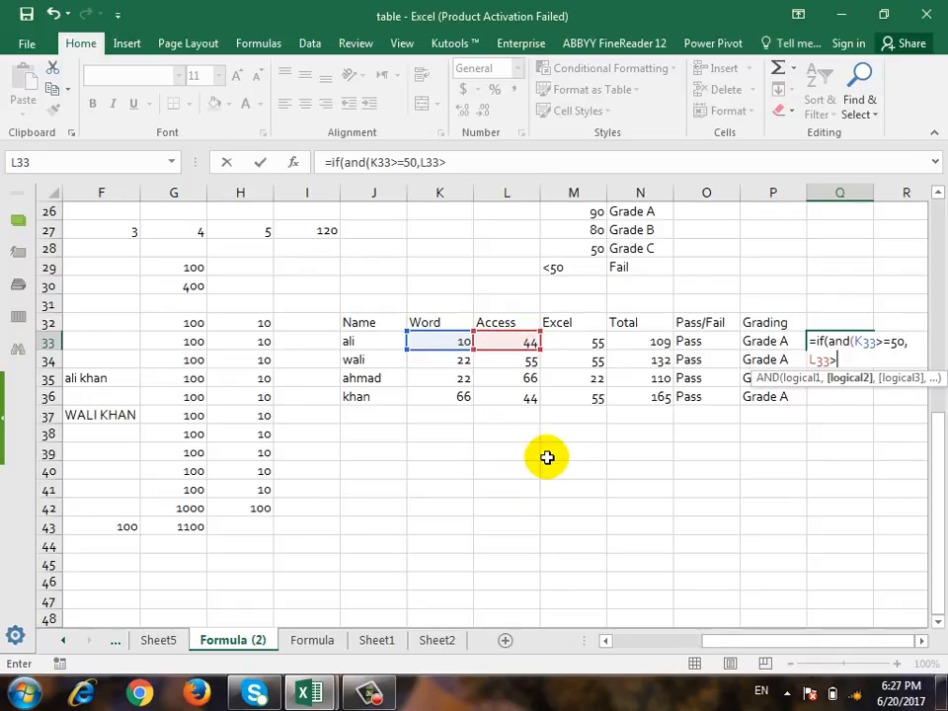
{"action": "type", "text": "0"}
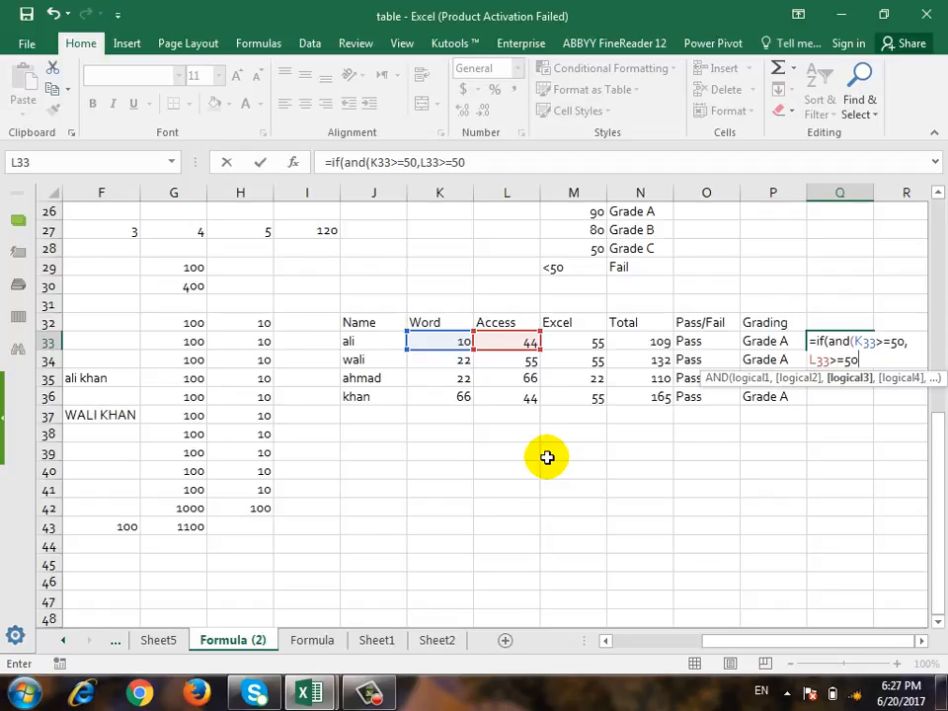
- Add M33>=50 as the third AND condition in the Q33 formula and close the AND function
{"action": "type", "text": ","}
{"action": "left_click", "coordinate": [595, 338]}
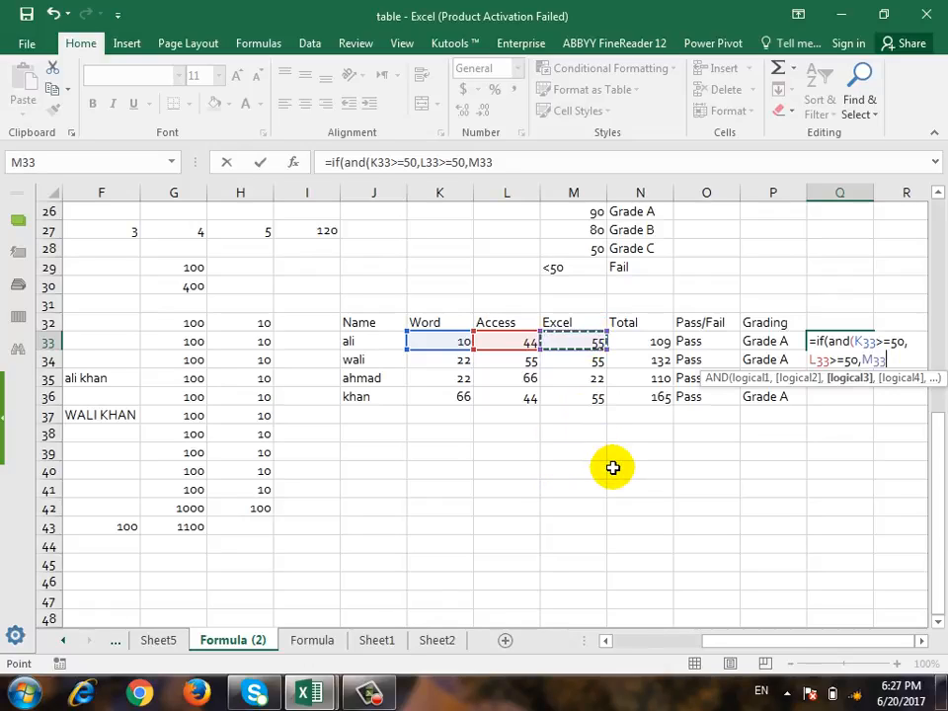
{"action": "type", "text": ">50"}
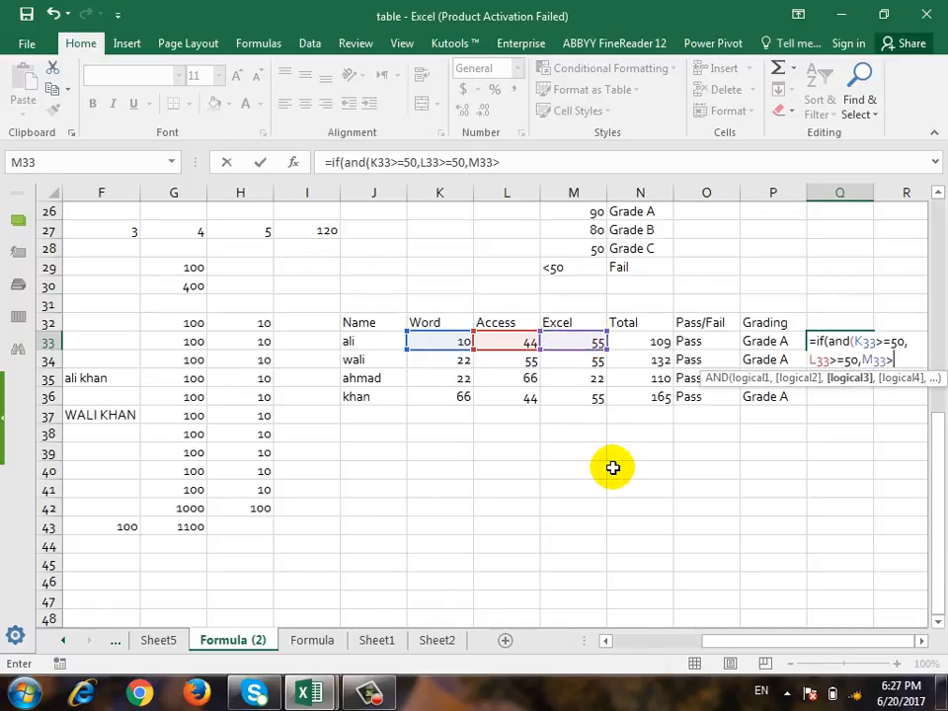
{"action": "key", "text": "BackSpace"}
{"action": "key", "text": "BackSpace"}
{"action": "type", "text": "=50,"}
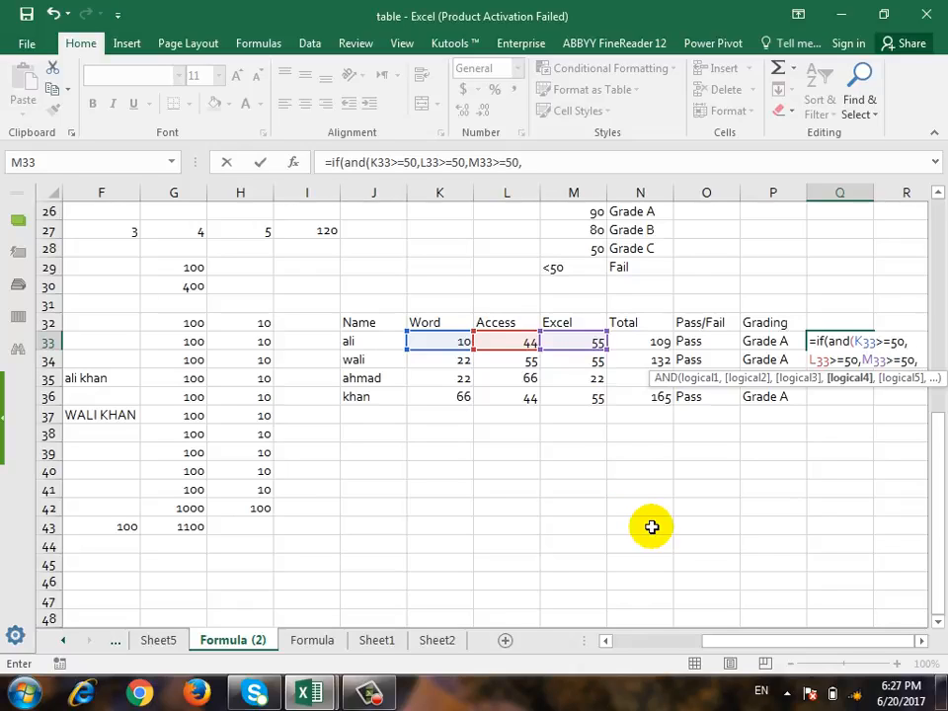
{"action": "key", "text": "BackSpace"}
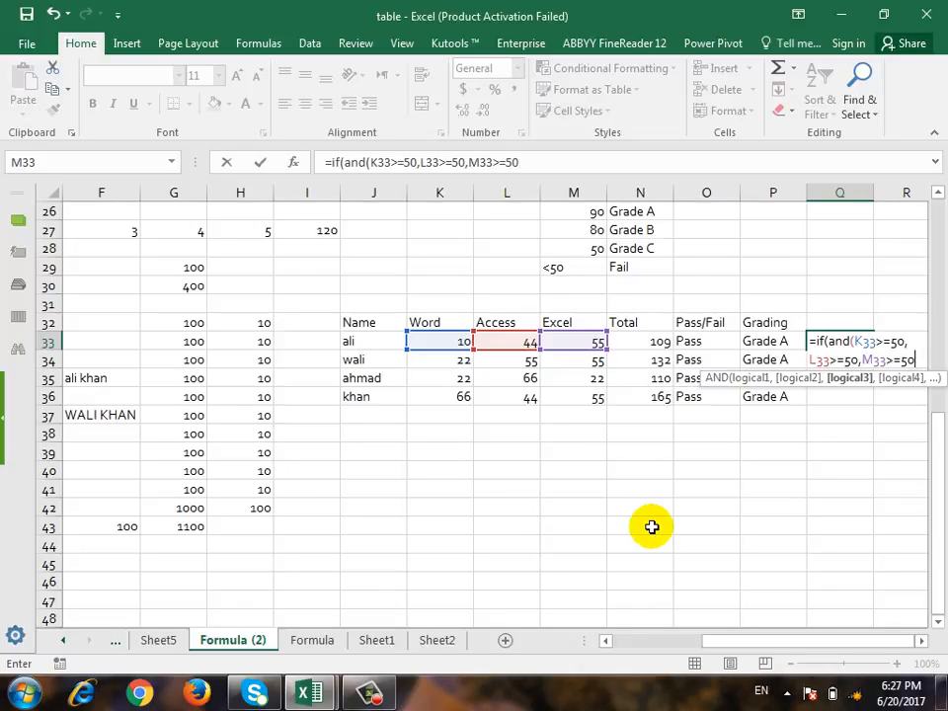
{"action": "type", "text": ")"}
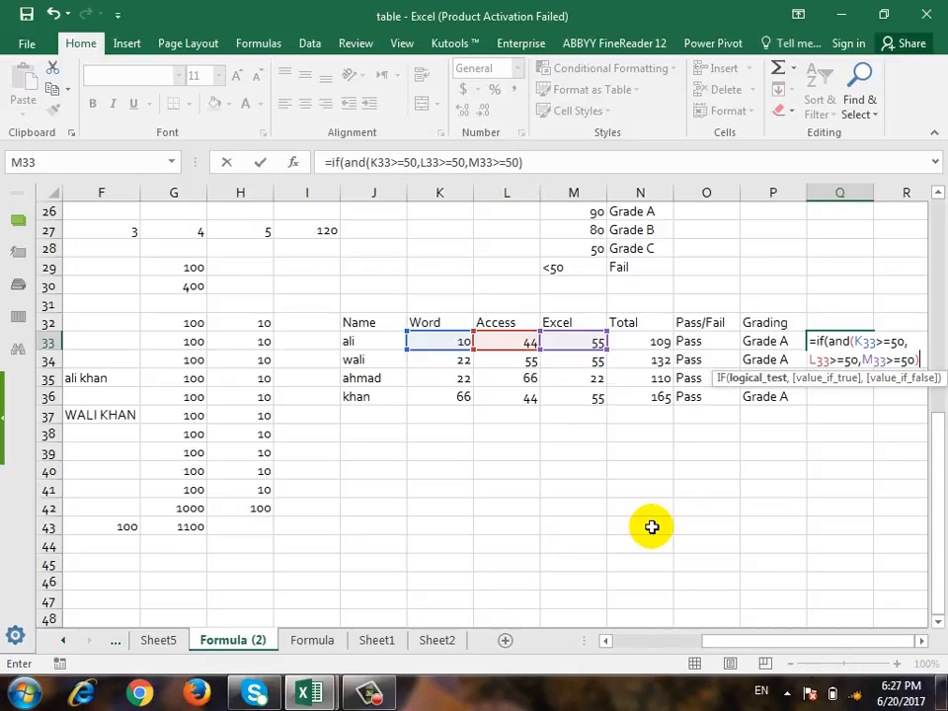
- Complete the Q33 formula to return "Pass" when true and "Fail" when false, and reselect Q33
{"action": "type", "text": ","}
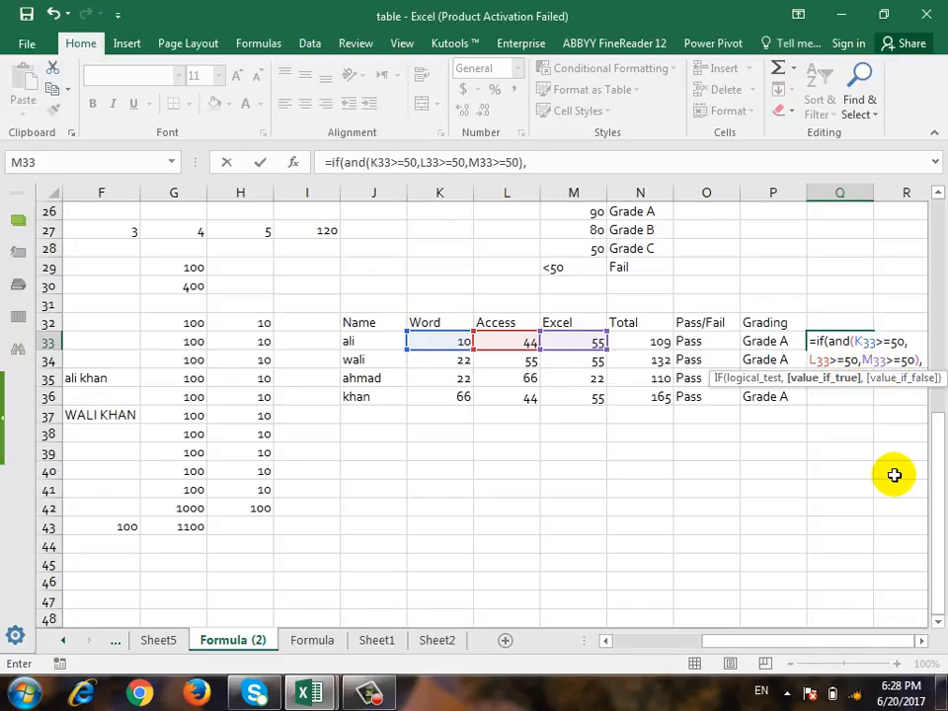
{"action": "type", "text": "\"Pass"}
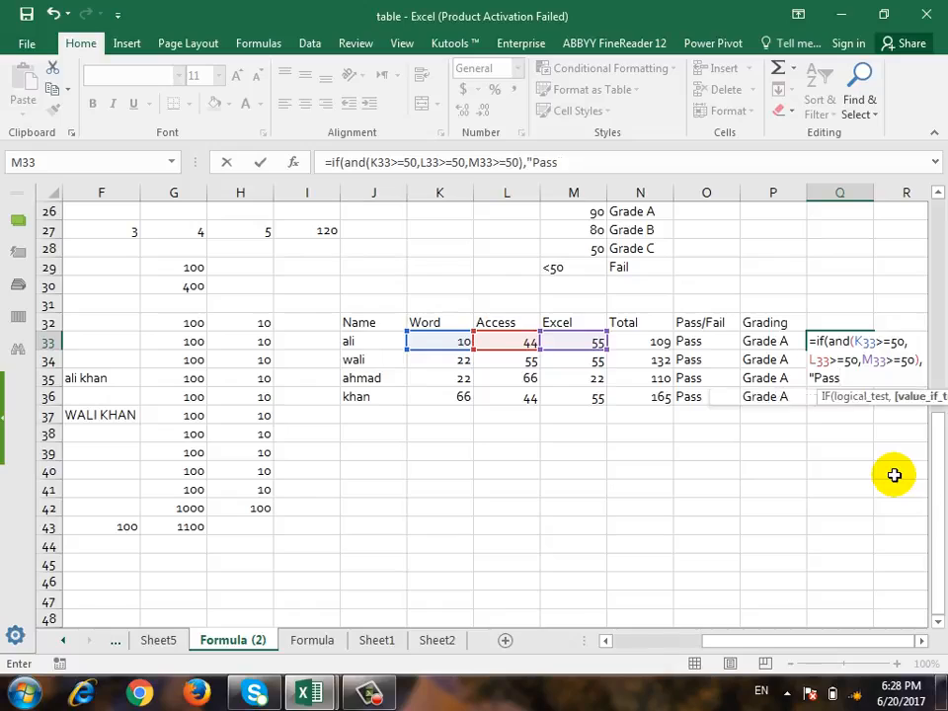
{"action": "type", "text": "\",\"fa"}
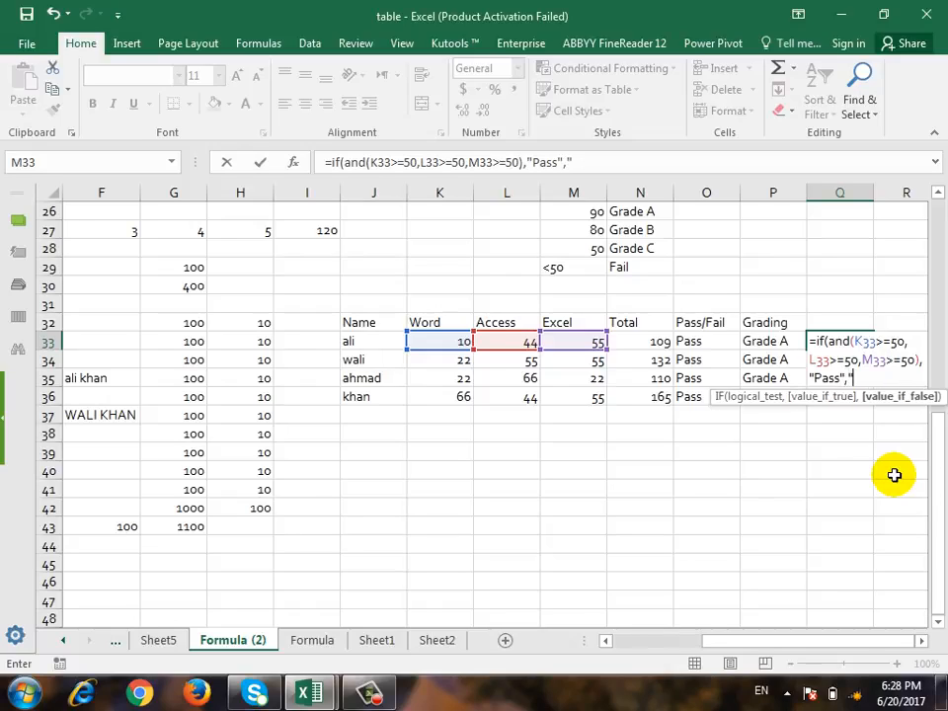
{"action": "key", "text": "BackSpace"}
{"action": "key", "text": "BackSpace"}
{"action": "type", "text": "Fail\")"}
{"action": "key", "text": "Return"}
{"action": "key", "text": "Up"}
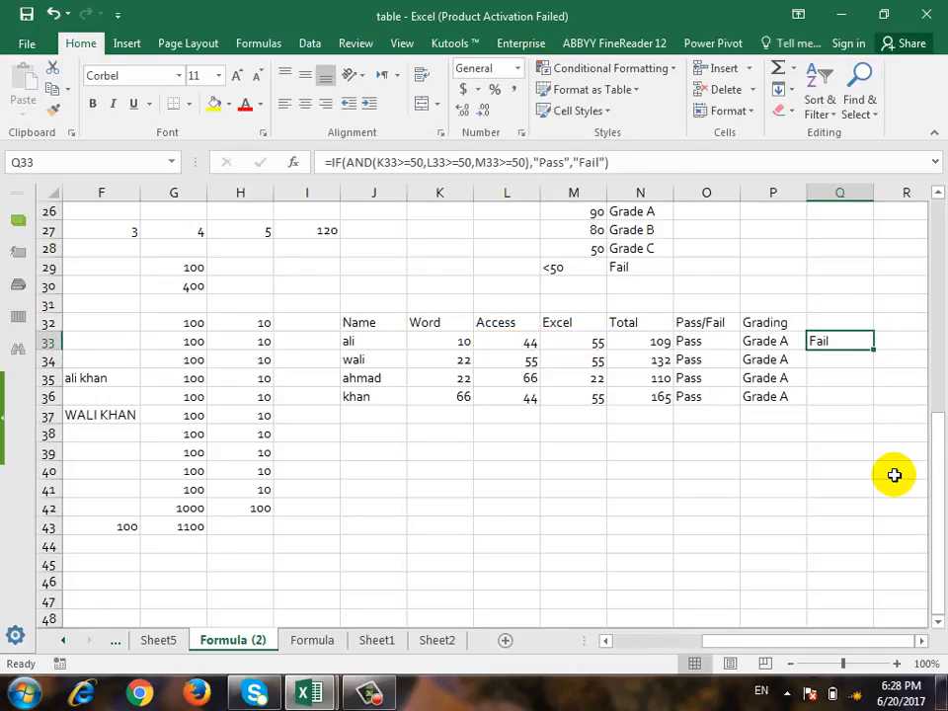
- Set the Word mark in K33 to 50 and move back along row 33 to check the AND formula's result
{"action": "key", "text": "Left"}
{"action": "key", "text": "Left"}
{"action": "key", "text": "Left"}
{"action": "key", "text": "Left"}
{"action": "key", "text": "Left"}
{"action": "key", "text": "Left"}
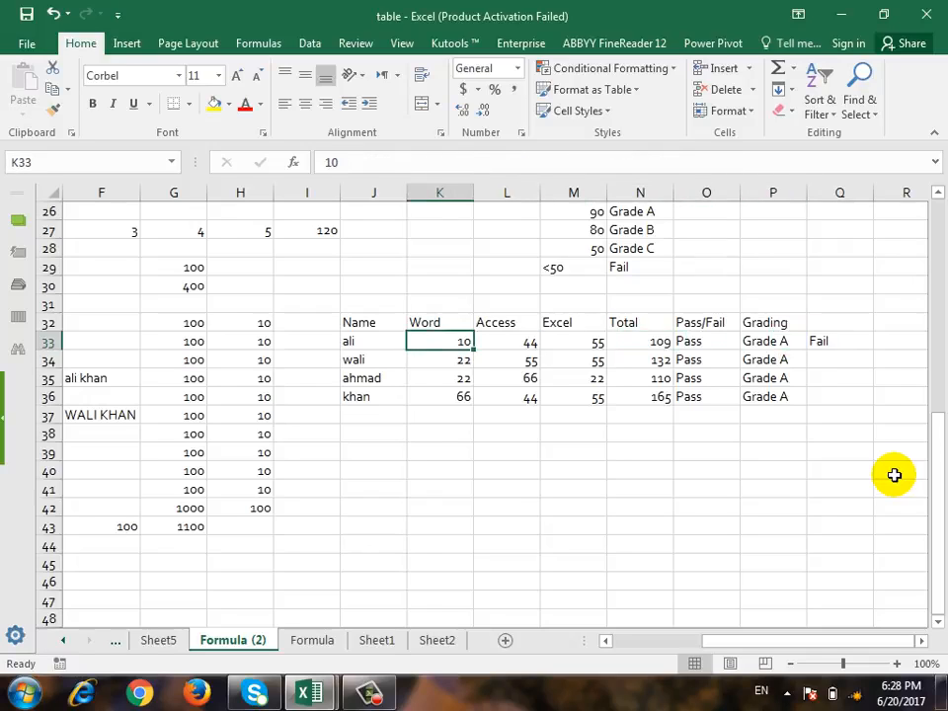
{"action": "type", "text": "50"}
{"action": "key", "text": "Return"}
{"action": "key", "text": "Up"}
{"action": "key", "text": "Right"}
{"action": "key", "text": "Right"}
{"action": "key", "text": "Right"}
{"action": "key", "text": "Right"}
{"action": "key", "text": "Right"}
{"action": "key", "text": "Left"}
{"action": "key", "text": "Left"}
{"action": "key", "text": "Left"}
{"action": "key", "text": "Left"}
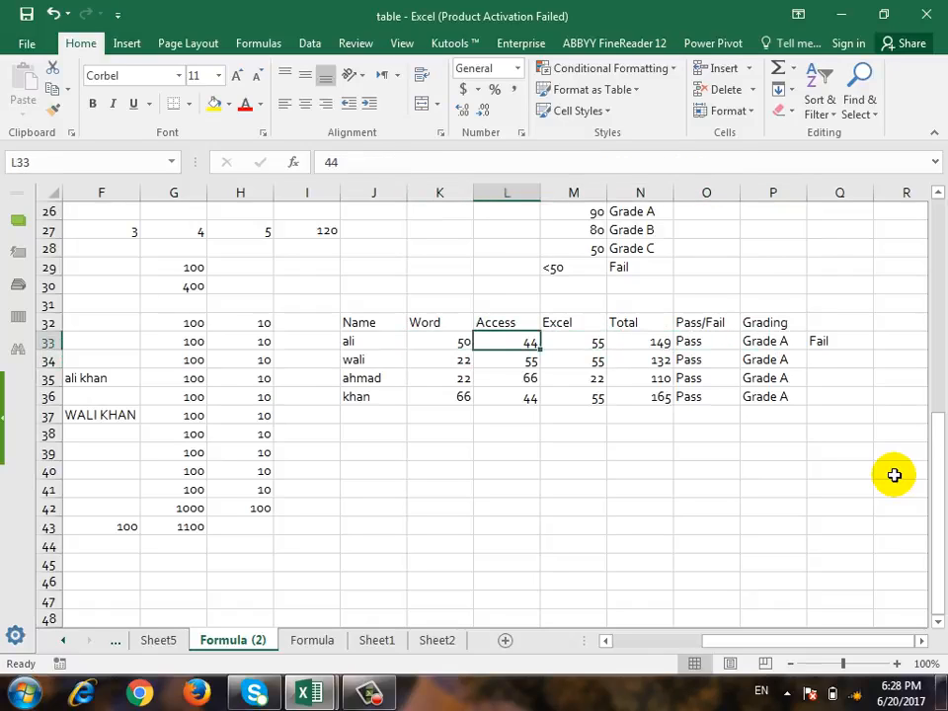
{"action": "key", "text": "Left"}
{"action": "type", "text": "55"}
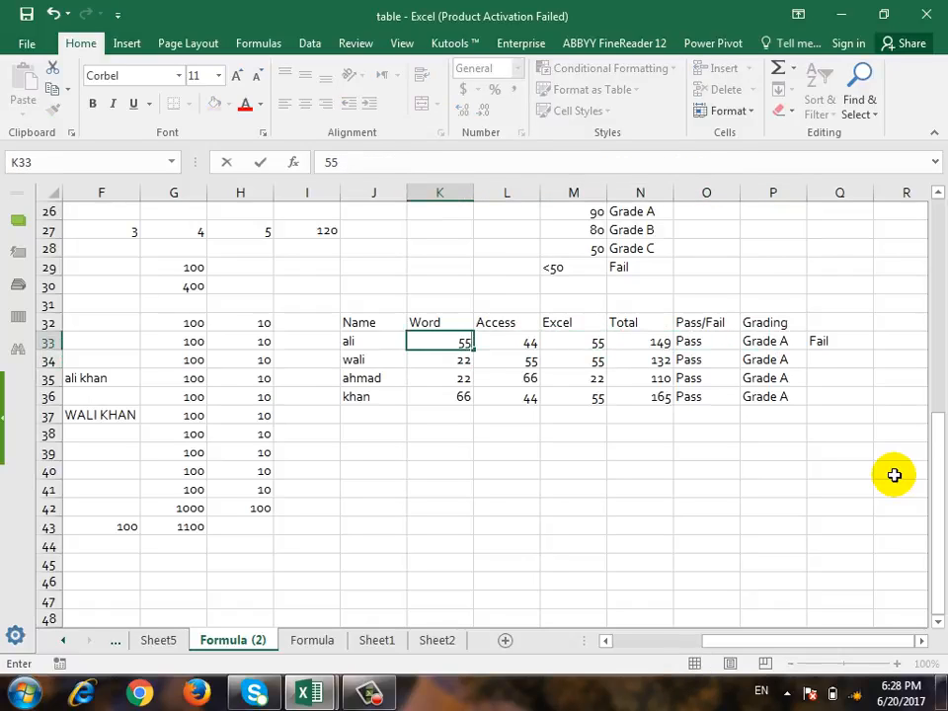
{"action": "key", "text": "Escape"}
- Set the Access mark in L33 to 50
{"action": "key", "text": "Right"}
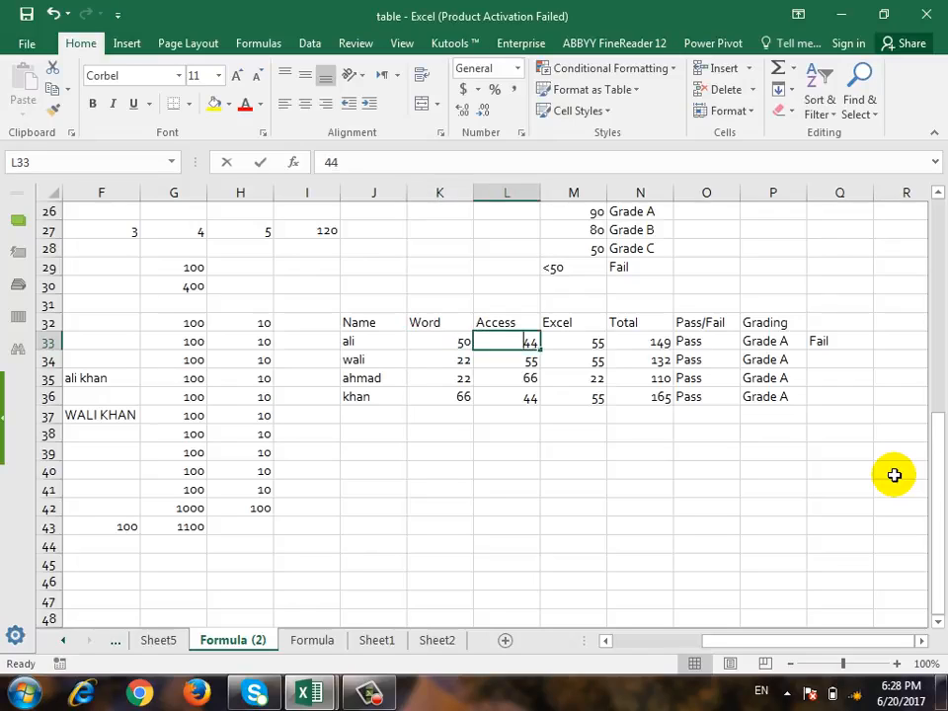
{"action": "type", "text": "50"}
{"action": "key", "text": "Return"}
{"action": "key", "text": "Up"}
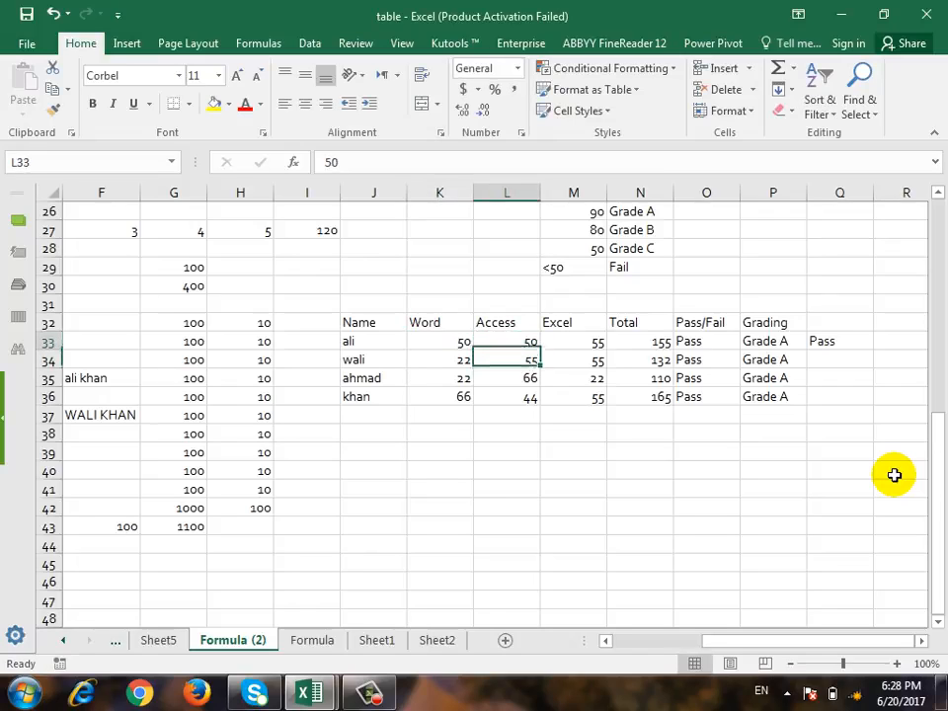
- Copy the IF with AND formula from Q33 down through Q36
{"action": "key", "text": "Right"}
{"action": "key", "text": "Right"}
{"action": "key", "text": "Right"}
{"action": "key", "text": "Right"}
{"action": "key", "text": "Right"}
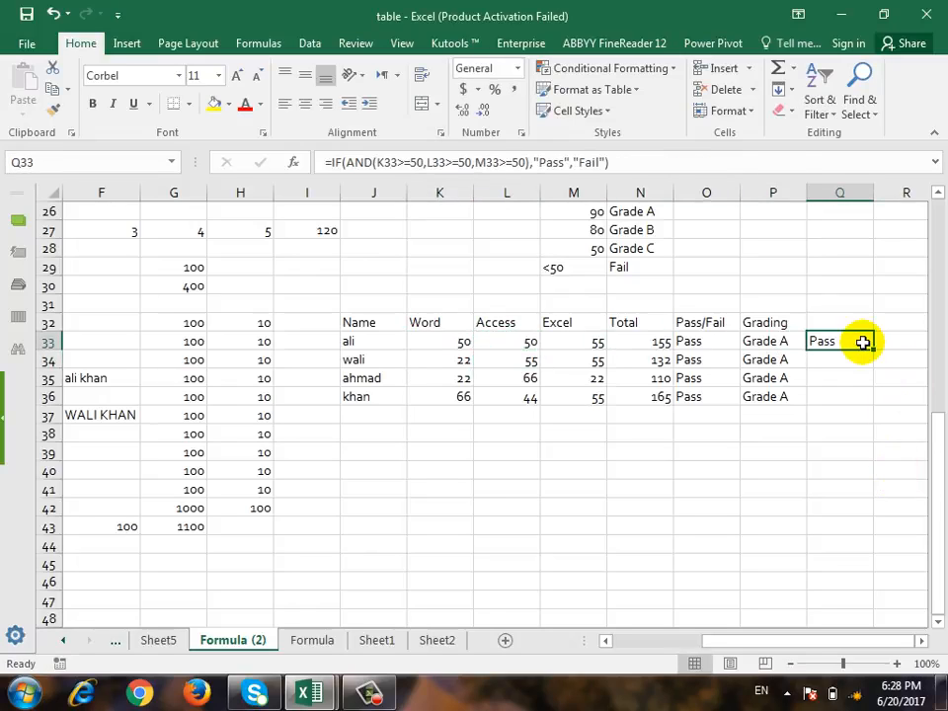
{"action": "left_click_drag", "start_coordinate": [877, 354], "coordinate": [875, 399]}
{"action": "left_click", "coordinate": [844, 341]}
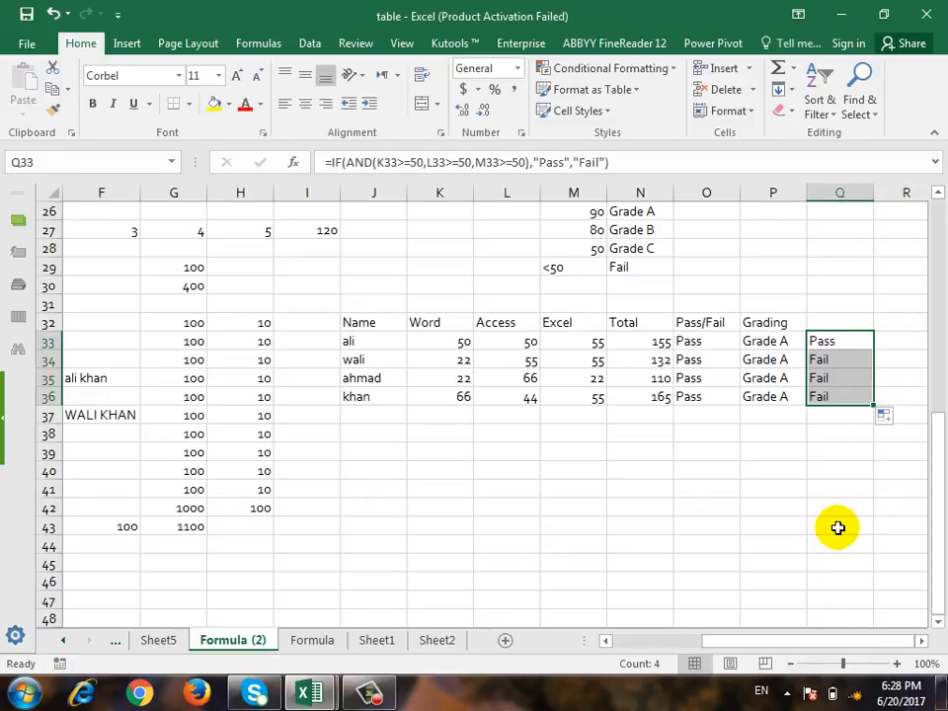
- Examine the Word marks in K34 and K35 and the Access mark in L36 against the results in column Q
{"action": "key", "text": "Down"}
{"action": "key", "text": "Left"}
{"action": "key", "text": "Left"}
{"action": "key", "text": "Left"}
{"action": "key", "text": "Left"}
{"action": "key", "text": "Left"}
{"action": "key", "text": "Left"}
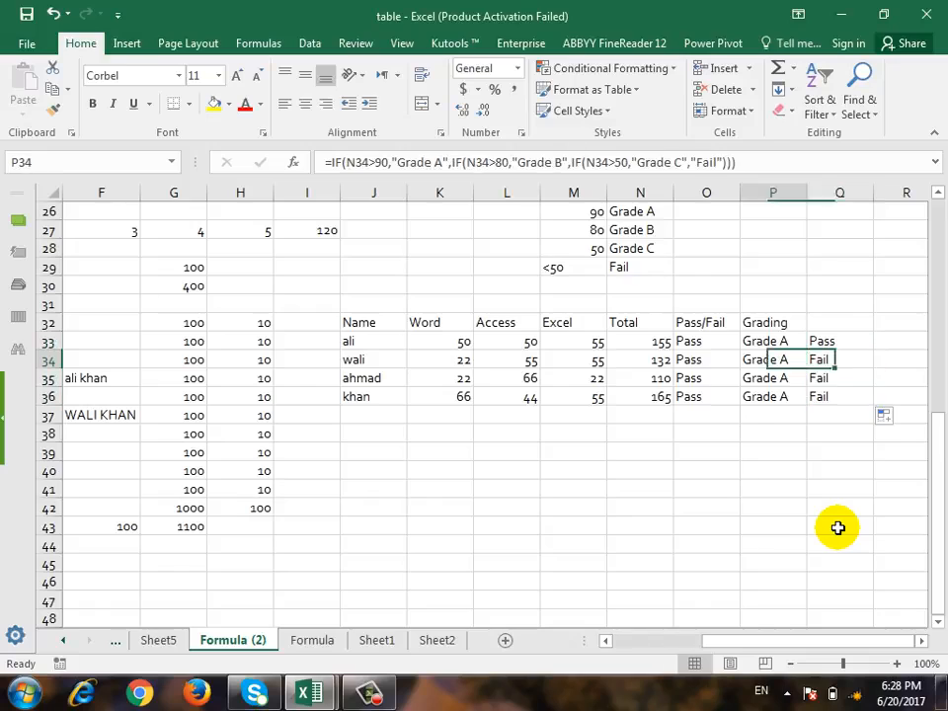
{"action": "key", "text": "Down"}
{"action": "key", "text": "Down"}
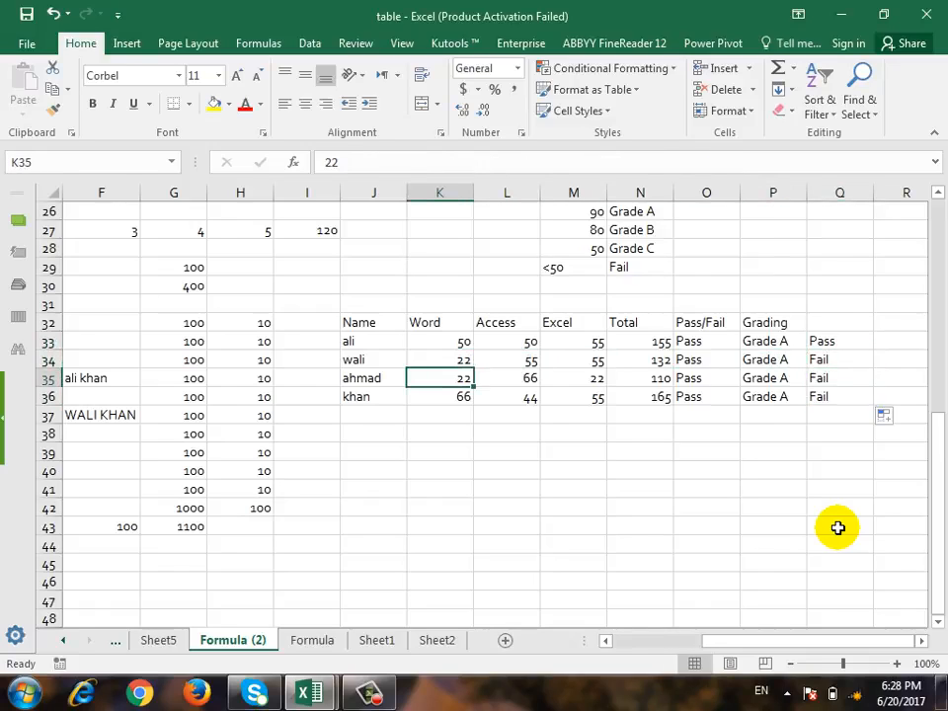
{"action": "key", "text": "Right"}
{"action": "key", "text": "Right"}
{"action": "key", "text": "Left"}
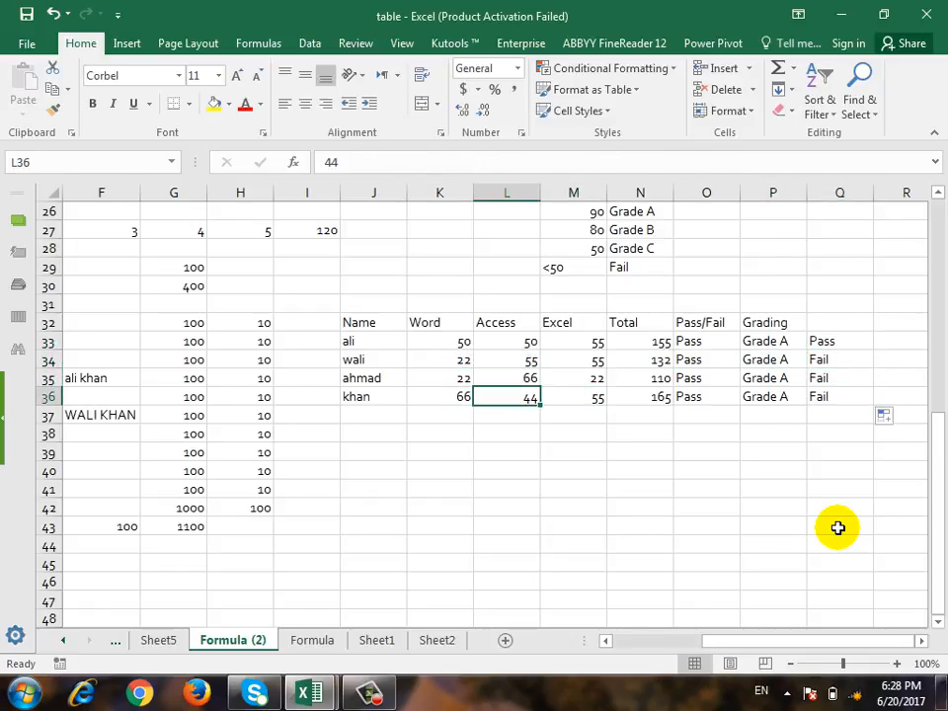
- Set the Word marks in K34 and K35 and the Access mark in L36 to 55
{"action": "key", "text": "Left"}
{"action": "key", "text": "Up"}
{"action": "key", "text": "Up"}
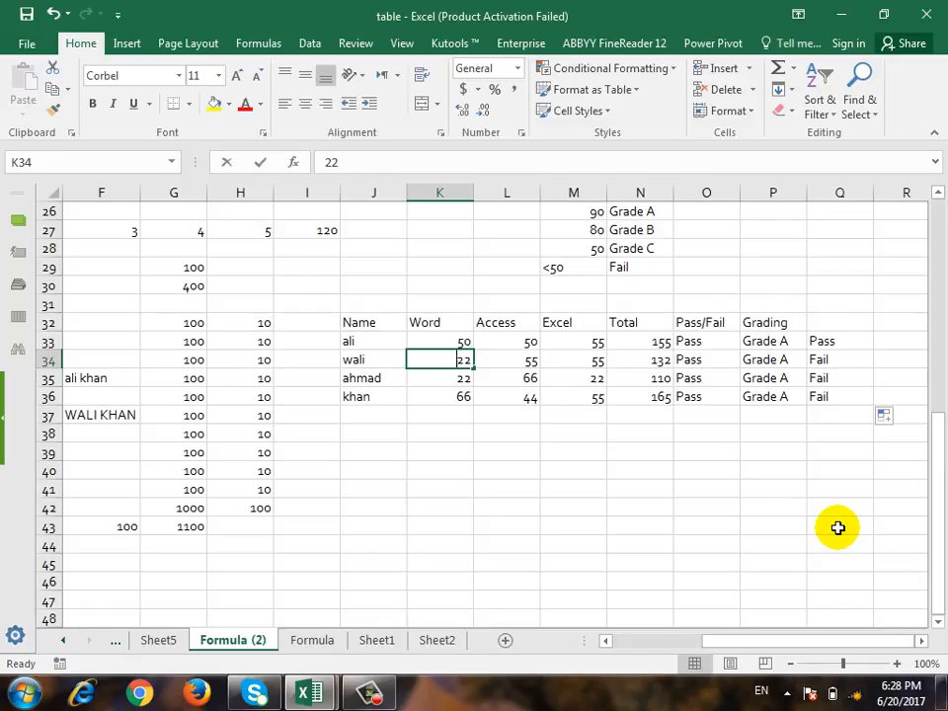
{"action": "type", "text": "55"}
{"action": "key", "text": "Return"}
{"action": "type", "text": "55"}
{"action": "key", "text": "Tab"}
{"action": "key", "text": "Down"}
{"action": "type", "text": "55"}
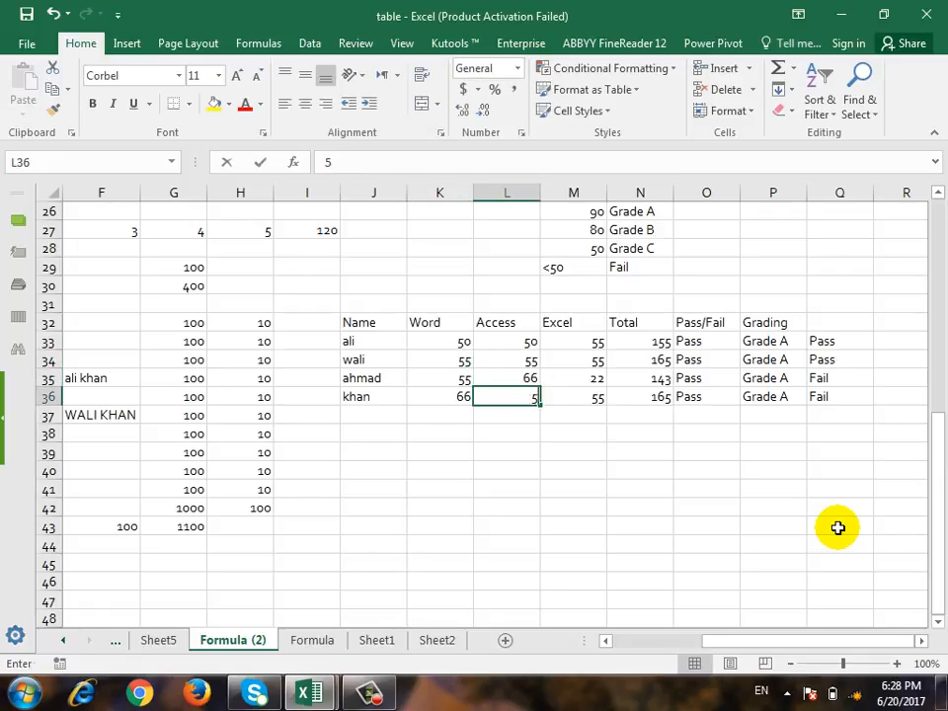
{"action": "key", "text": "Return"}
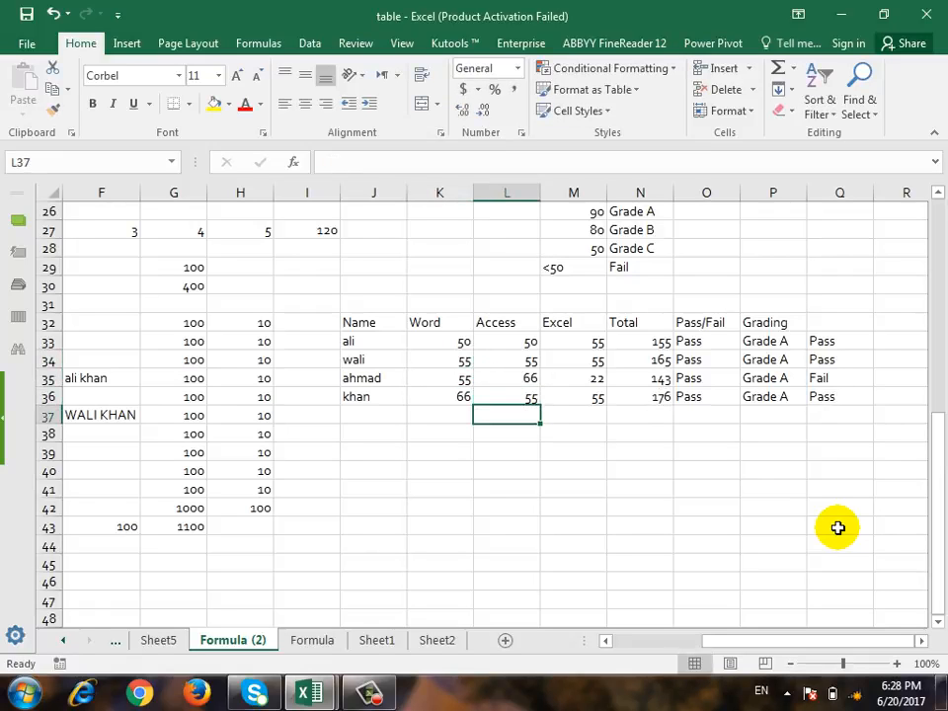
- Compare the Excel mark in M35 with the results in column Q, and review the marks in K33, L33 and M33
{"action": "key", "text": "Right"}
{"action": "key", "text": "Up"}
{"action": "key", "text": "Up"}
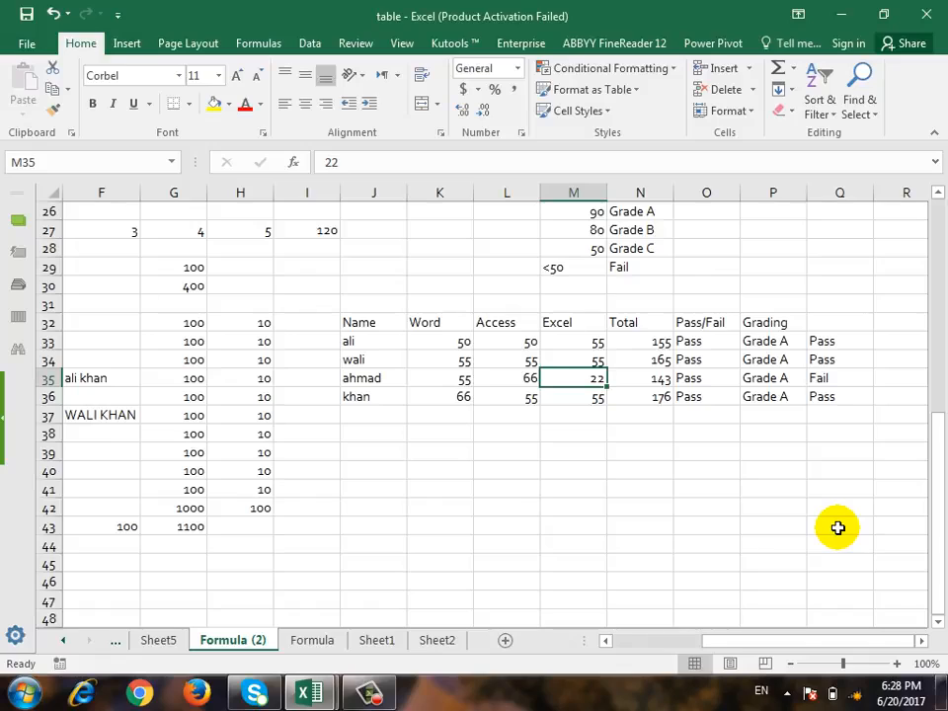
{"action": "key", "text": "Right"}
{"action": "key", "text": "Right"}
{"action": "key", "text": "Right"}
{"action": "key", "text": "Right"}
{"action": "key", "text": "Up"}
{"action": "key", "text": "Up"}
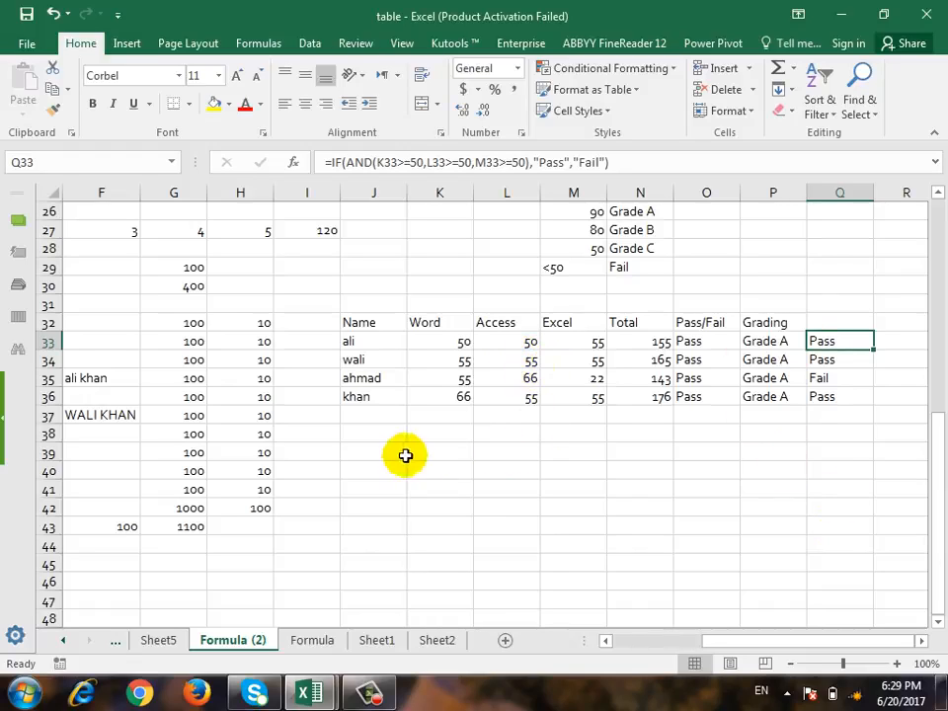
{"action": "left_click", "coordinate": [449, 341]}
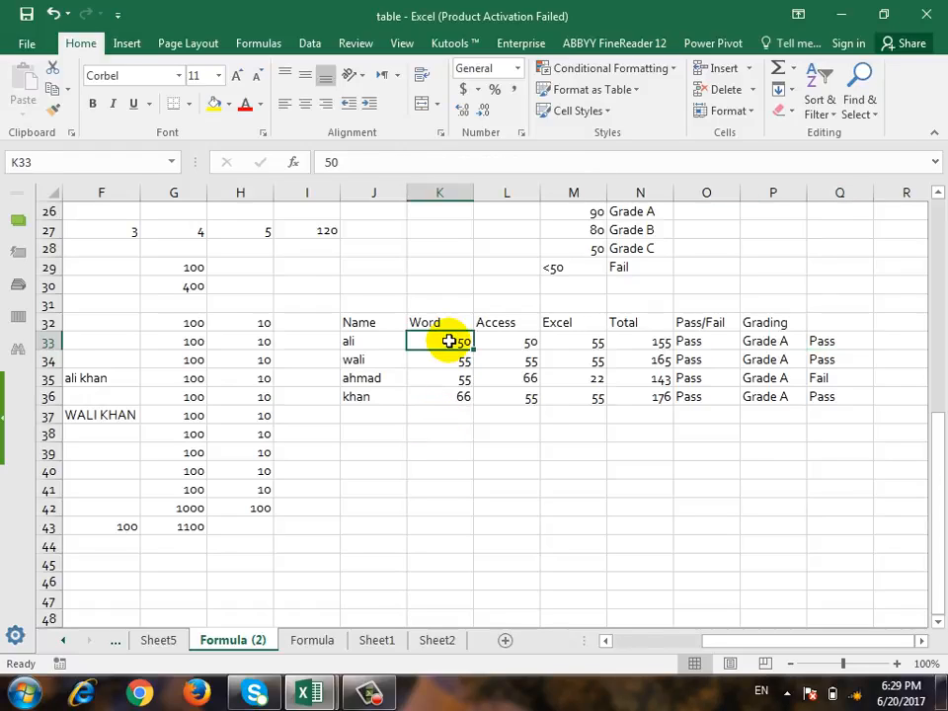
{"action": "left_click", "coordinate": [511, 340]}
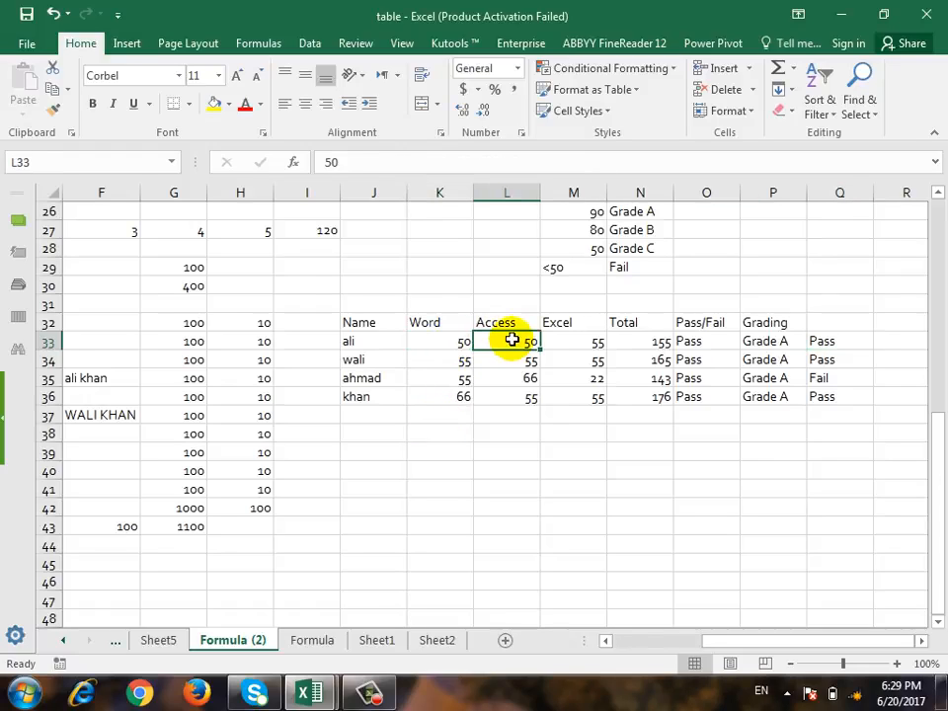
{"action": "left_click", "coordinate": [576, 341]}
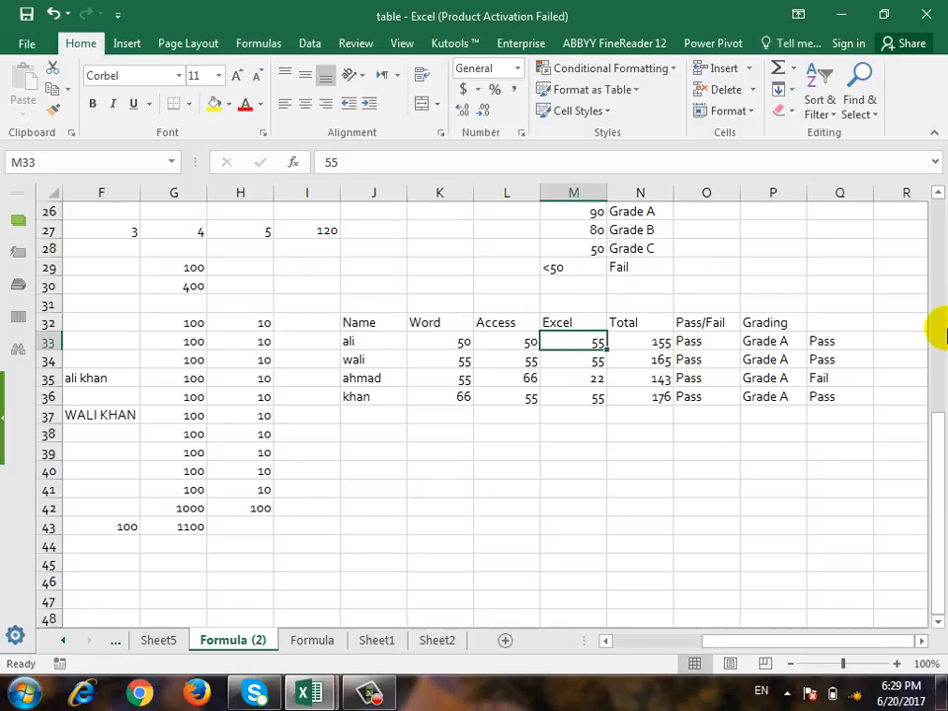
- Add the column headings "And" in Q32 and "OR" in R32
{"action": "left_click", "coordinate": [861, 322]}
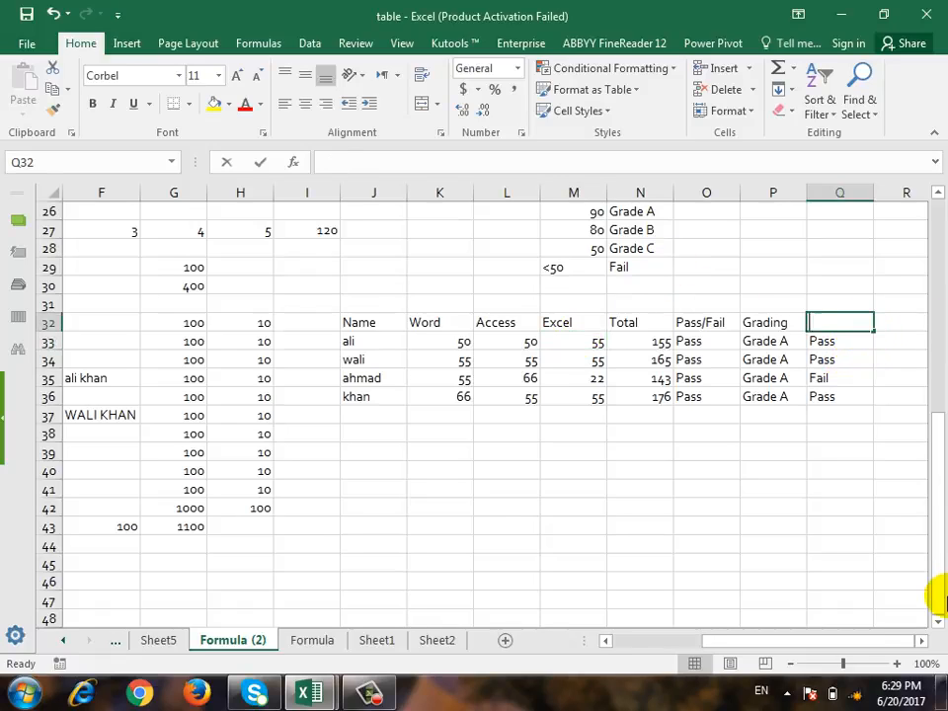
{"action": "type", "text": "And"}
{"action": "key", "text": "Tab"}
{"action": "type", "text": "Or"}
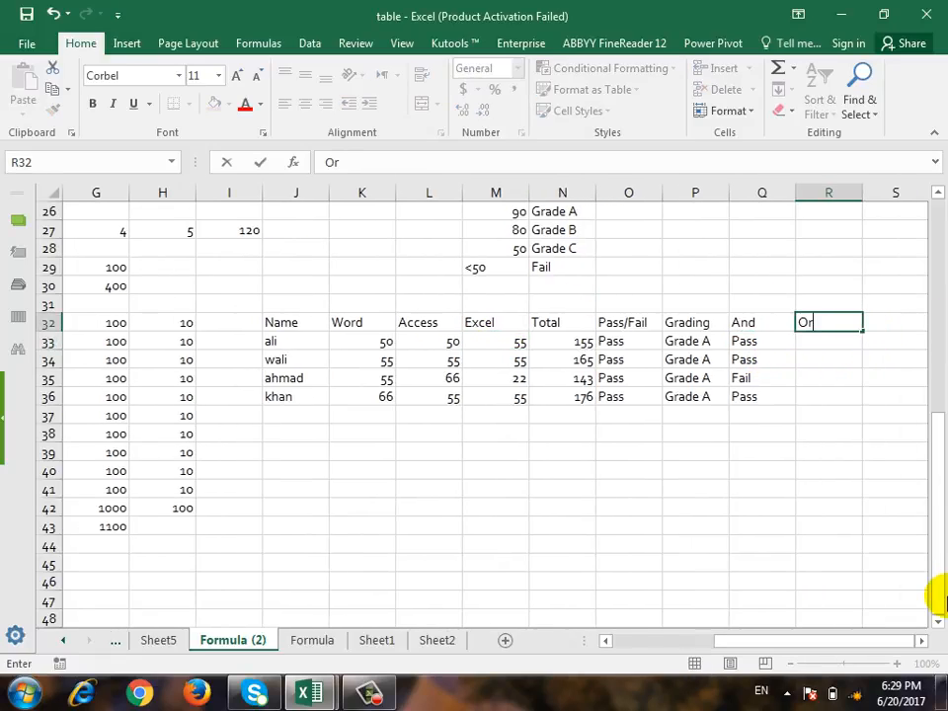
{"action": "key", "text": "Return"}
{"action": "key", "text": "Up"}
{"action": "type", "text": "OR"}
{"action": "key", "text": "Return"}
- Begin an IF formula in R33 with an OR test of K33>=50 and L33>=50
{"action": "type", "text": "=if"}
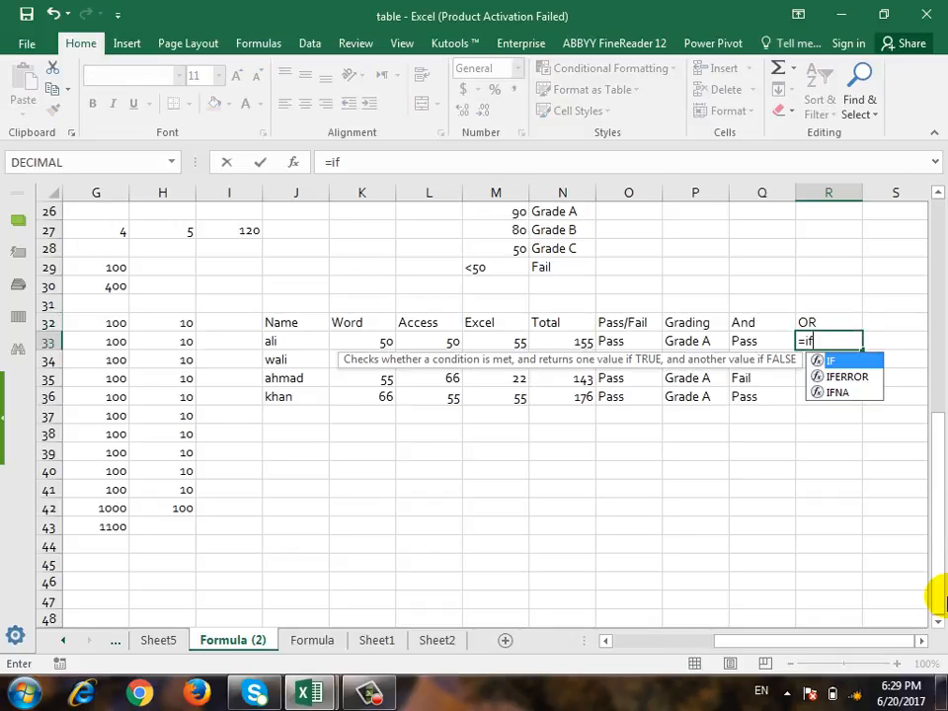
{"action": "type", "text": "(or("}
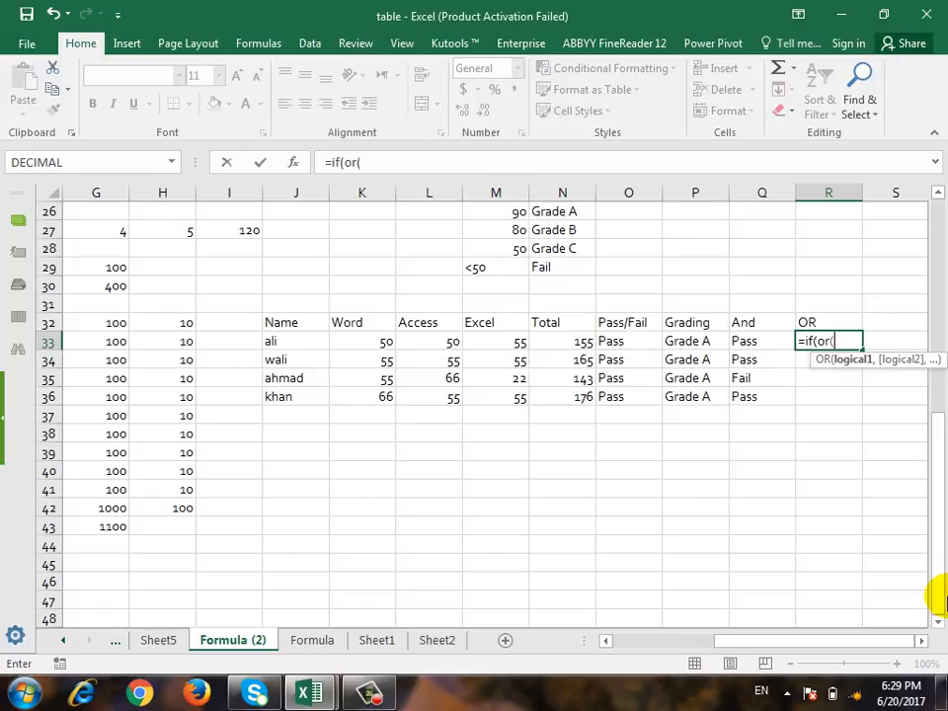
{"action": "left_click", "coordinate": [379, 346]}
{"action": "type", "text": ">=5"}
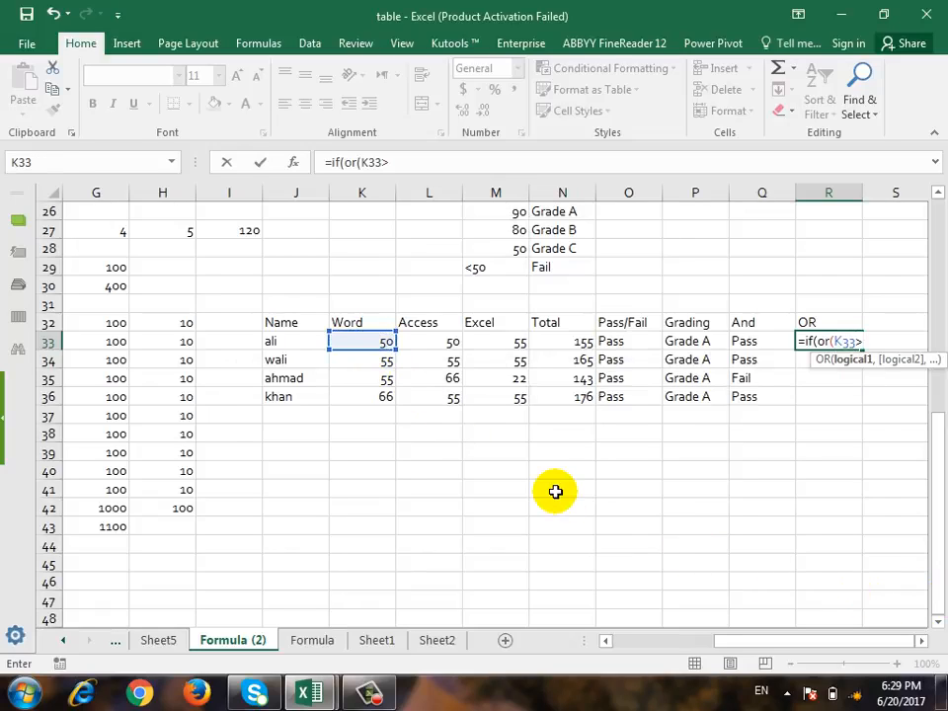
{"action": "type", "text": "0,"}
{"action": "left_click", "coordinate": [438, 339]}
{"action": "type", "text": ">="}
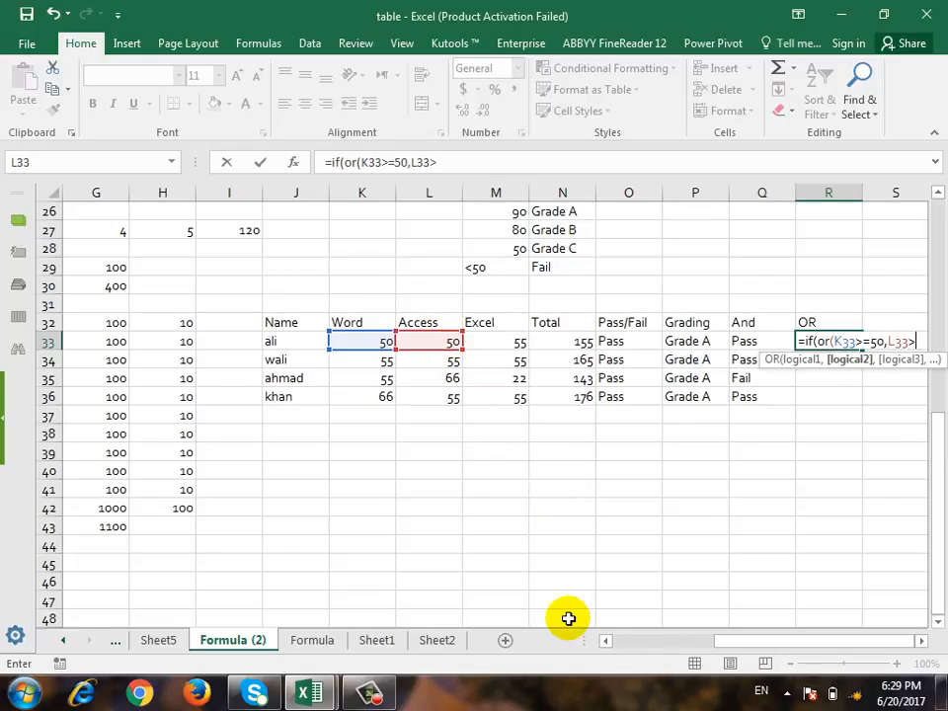
{"action": "type", "text": "50,"}
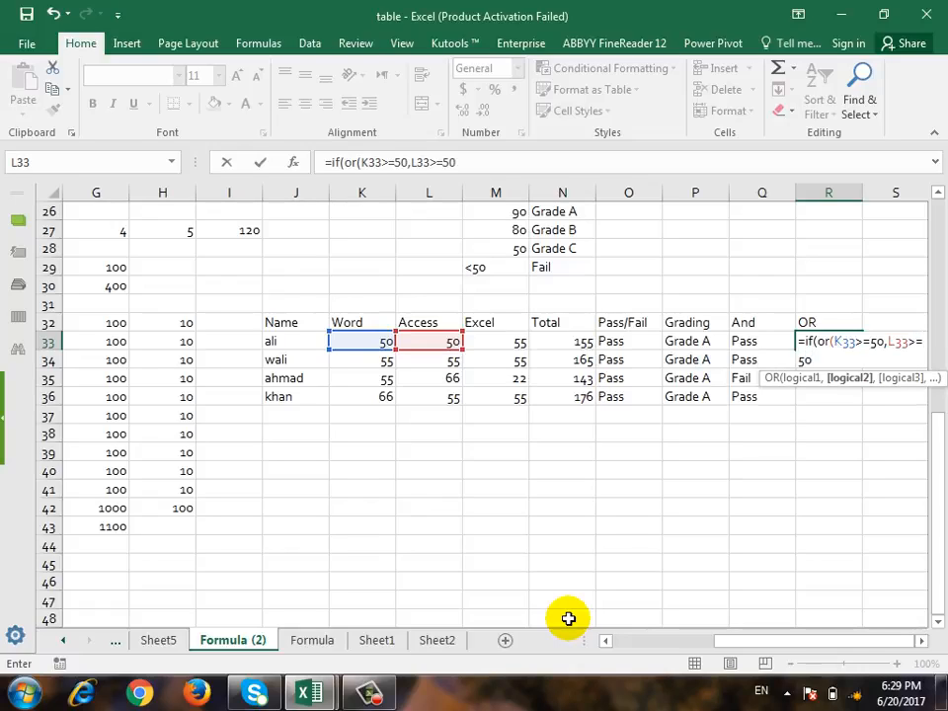
- Add M33>=50 as the third OR condition in the R33 formula and close the OR function
{"action": "left_click", "coordinate": [515, 341]}
{"action": "type", "text": ">"}
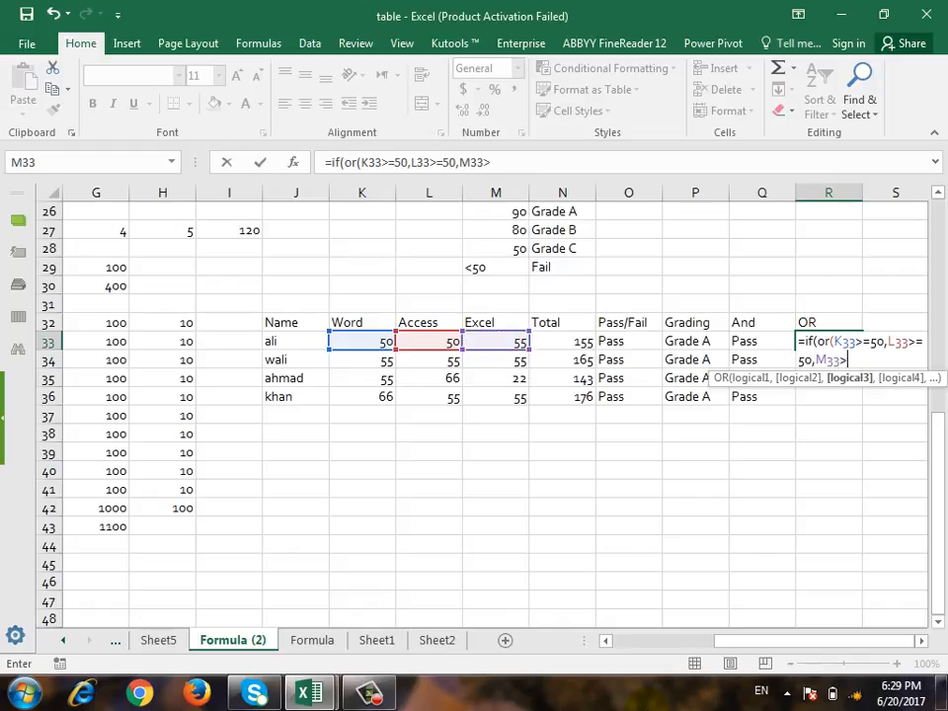
{"action": "type", "text": "=50)"}
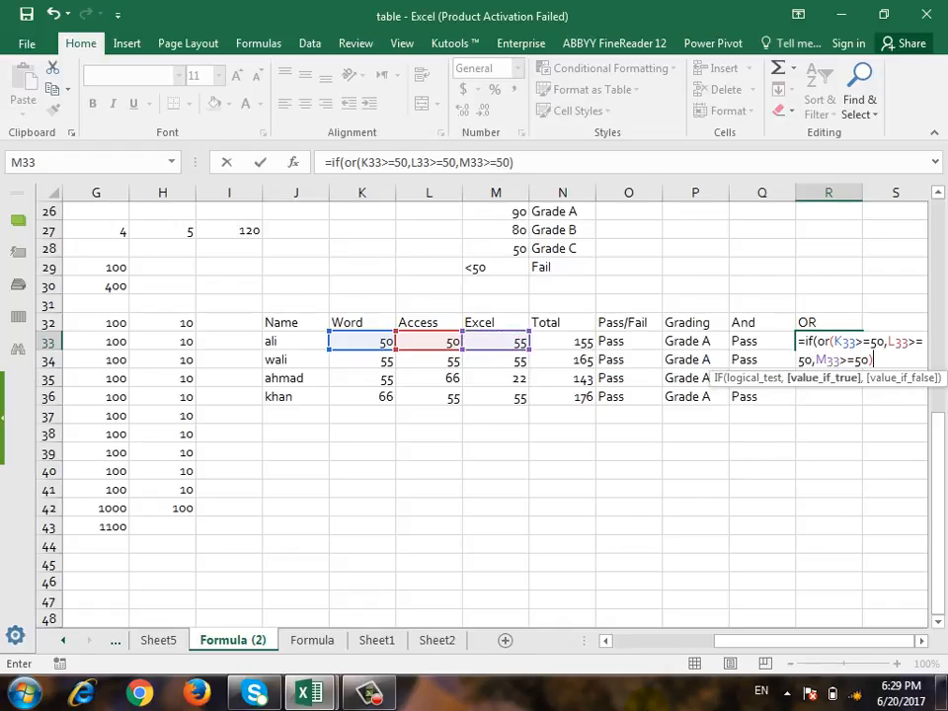
- Complete the R33 formula to return "Pass" when true and "Fail" when false, and reselect R33
{"action": "type", "text": ",\"Pass\""}
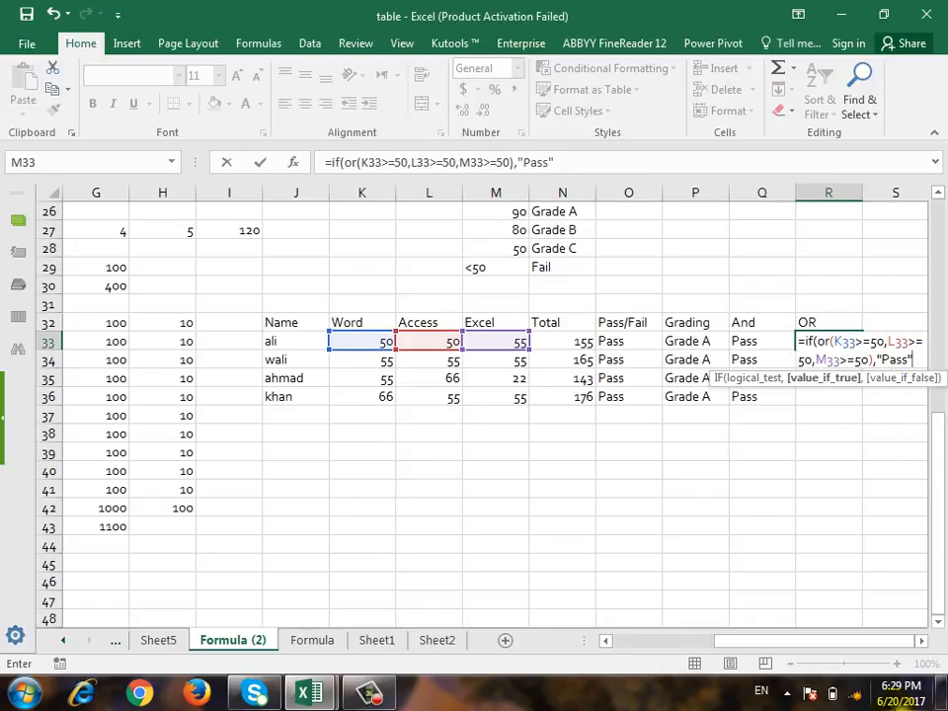
{"action": "type", "text": ",\"Fail"}
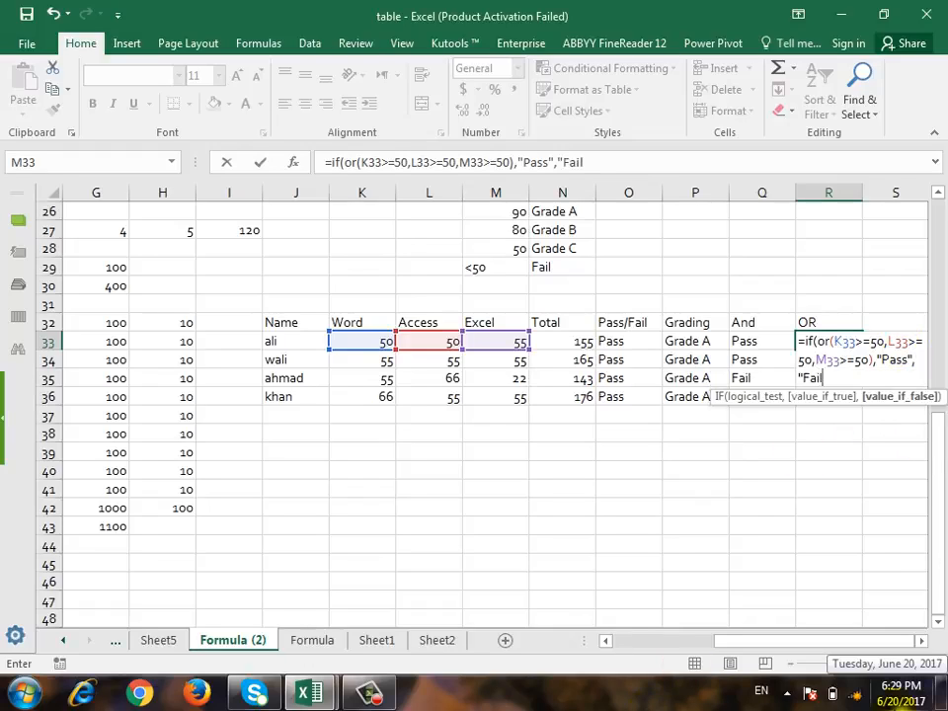
{"action": "type", "text": "\")"}
{"action": "key", "text": "Return"}
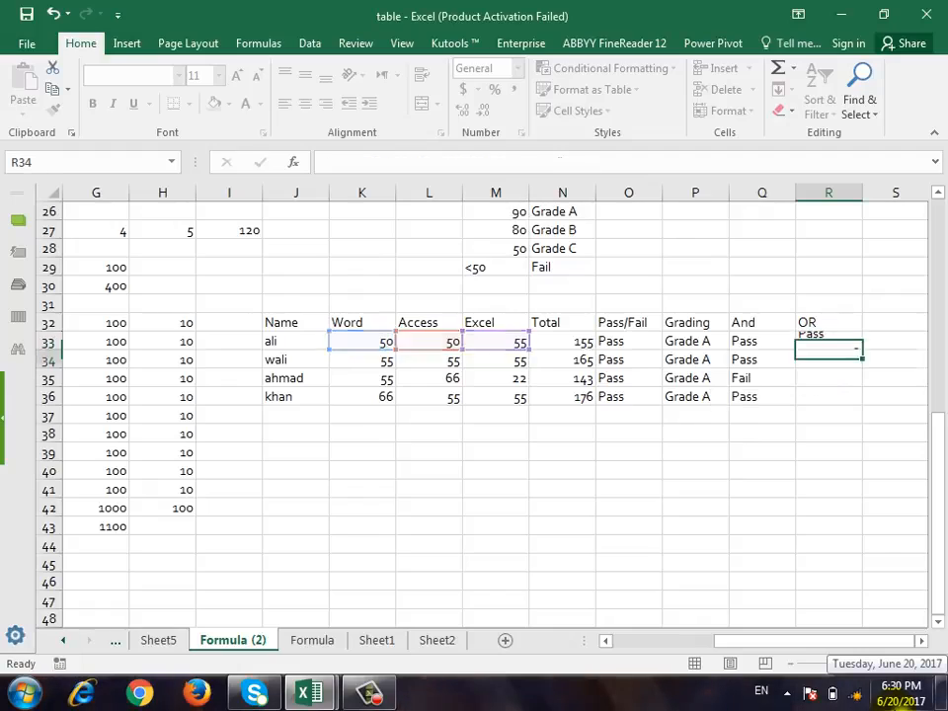
{"action": "key", "text": "Up"}
- Review the Word, Access and Excel marks in row 33 that the OR formula tests
{"action": "key", "text": "Left"}
{"action": "key", "text": "Left"}
{"action": "key", "text": "Left"}
{"action": "key", "text": "Left"}
{"action": "key", "text": "Left"}
{"action": "key", "text": "Left"}
{"action": "key", "text": "Left"}
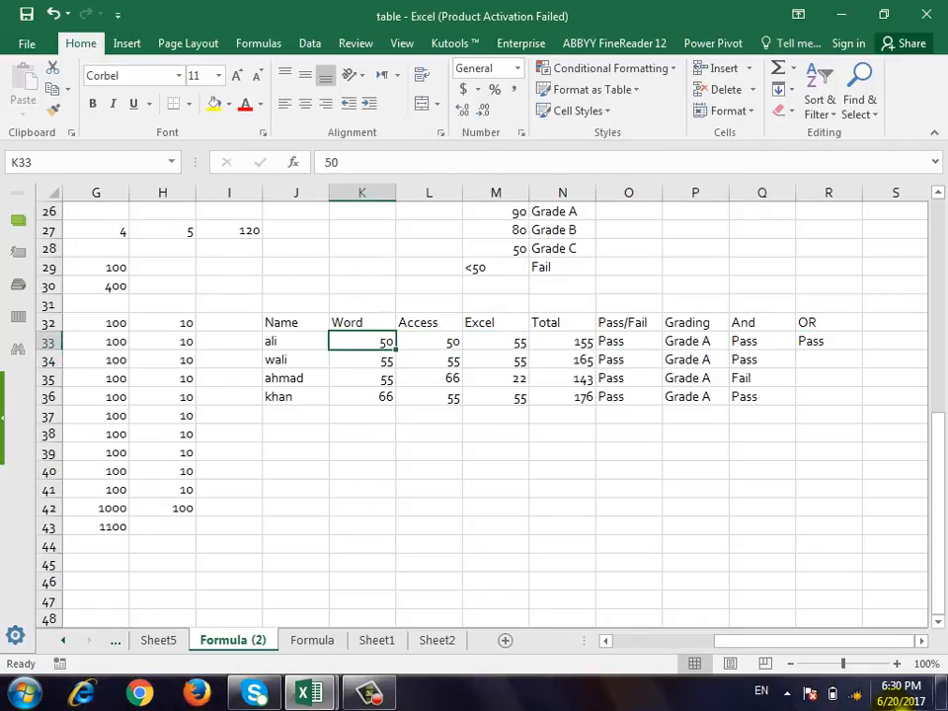
{"action": "key", "text": "Right"}
{"action": "key", "text": "Right"}
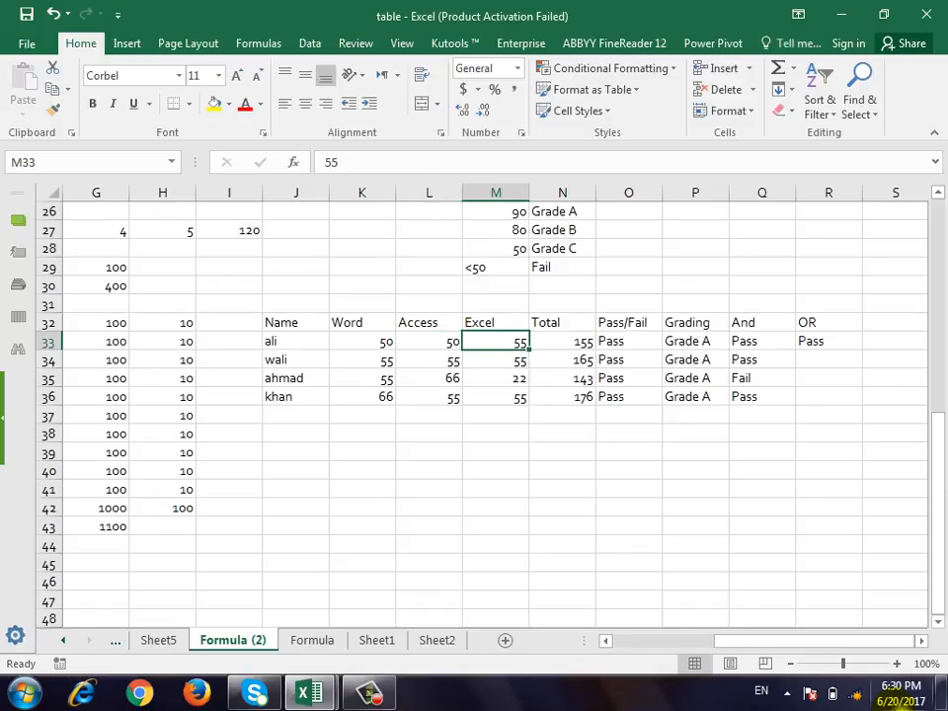
{"action": "key", "text": "Right"}
{"action": "key", "text": "Right"}
- Change the Word mark in K33 to 22 to test the AND and OR formulas
{"action": "key", "text": "Left"}
{"action": "key", "text": "Left"}
{"action": "key", "text": "Left"}
{"action": "key", "text": "Left"}
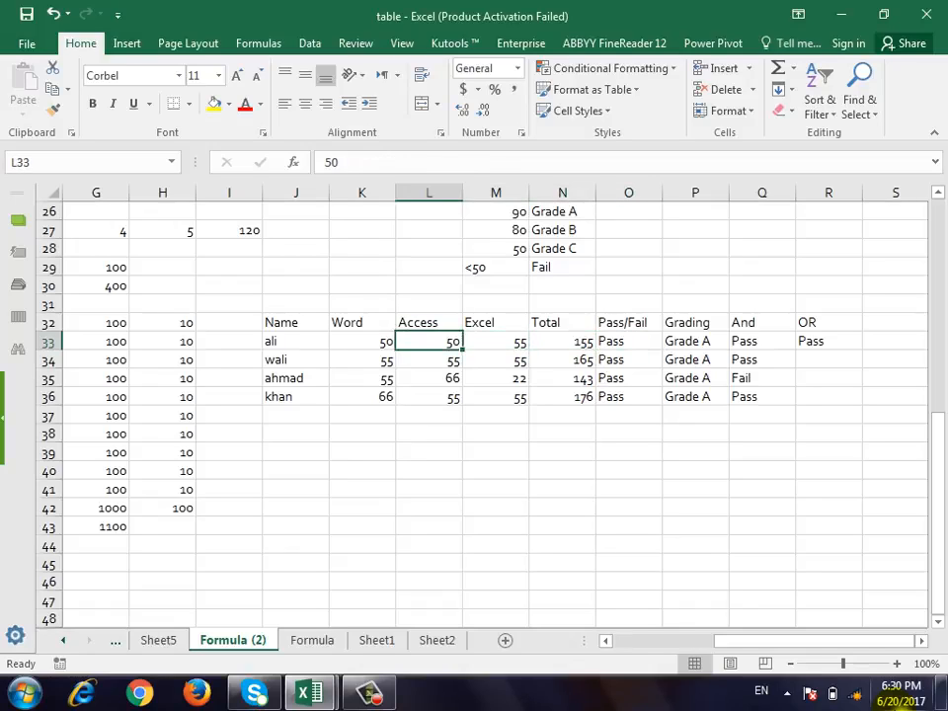
{"action": "type", "text": "22"}
{"action": "key", "text": "Right"}
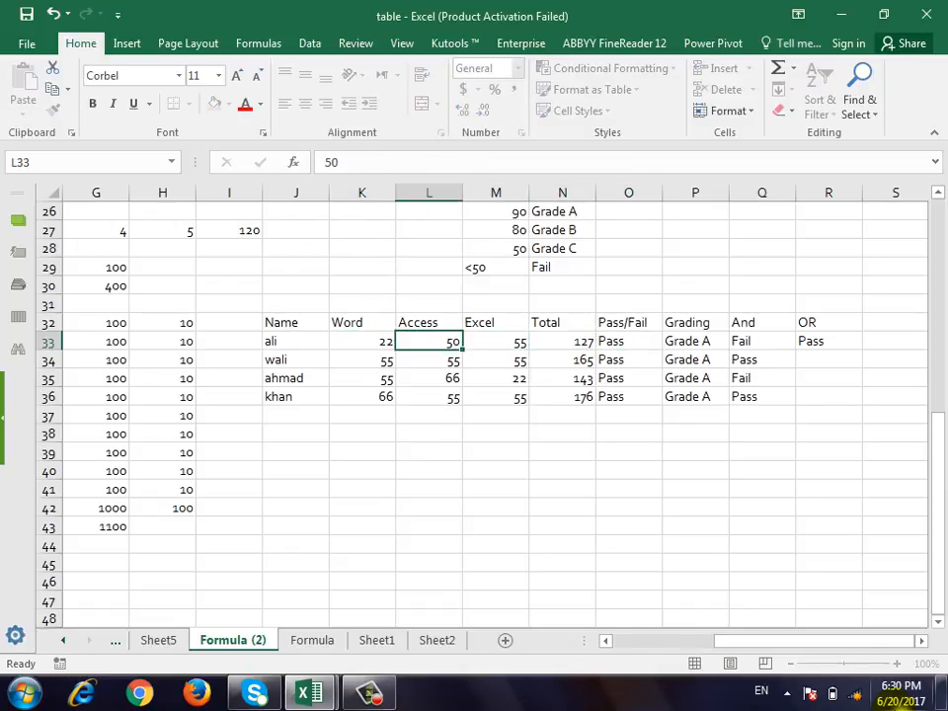
- Set the Access mark in L33 and the Excel mark in M33 to 22, and reselect M33
{"action": "type", "text": "22"}
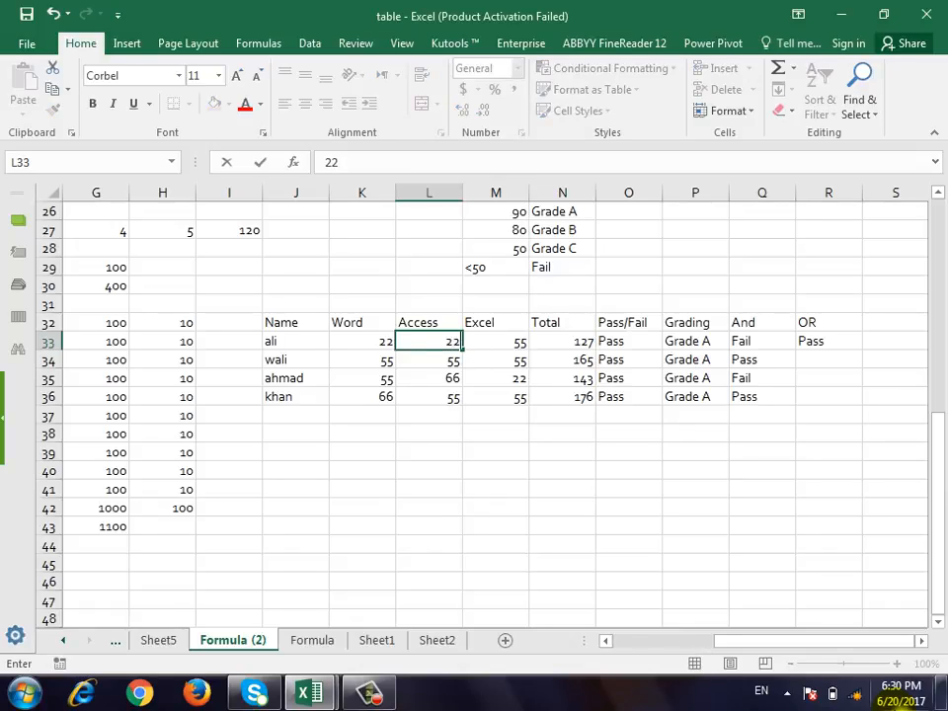
{"action": "key", "text": "Return"}
{"action": "key", "text": "Up"}
{"action": "key", "text": "Right"}
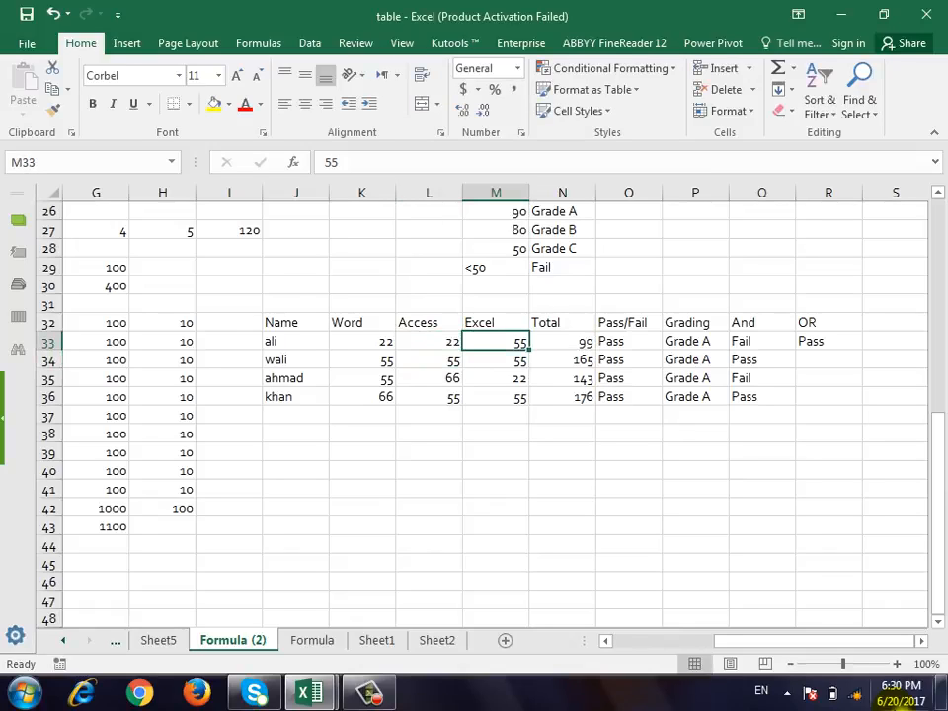
{"action": "type", "text": "22"}
{"action": "key", "text": "Return"}
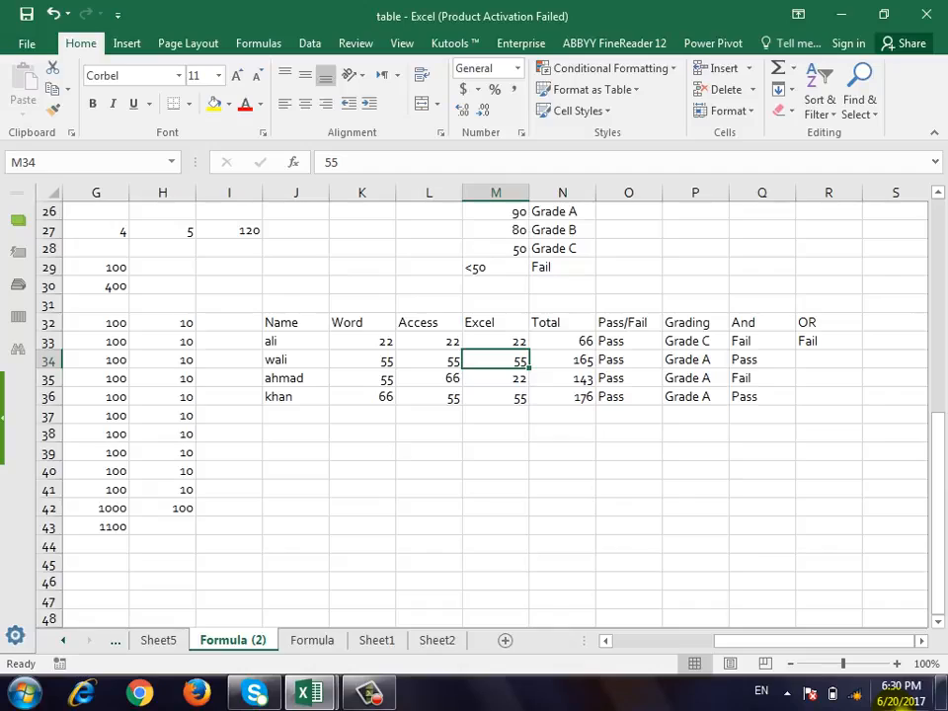
{"action": "key", "text": "Up"}
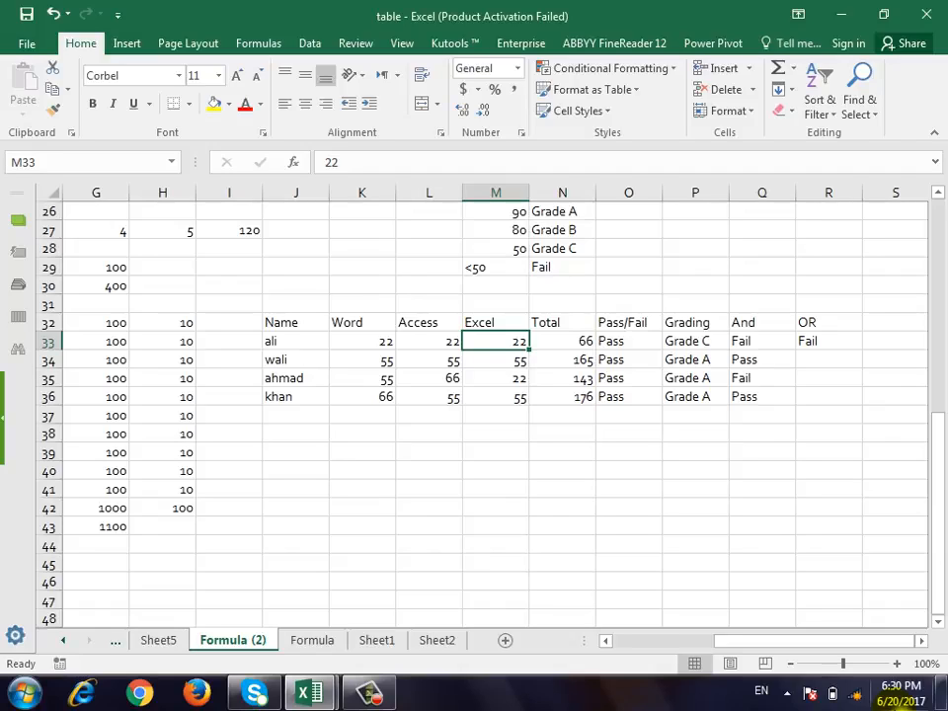
- Review the Total, Pass/Fail, Grading and And cells in row 33 against the changed marks
{"action": "key", "text": "Right"}
{"action": "key", "text": "Right"}
{"action": "key", "text": "Right"}
{"action": "key", "text": "Right"}
{"action": "key", "text": "Left"}
{"action": "key", "text": "Left"}
{"action": "key", "text": "Left"}
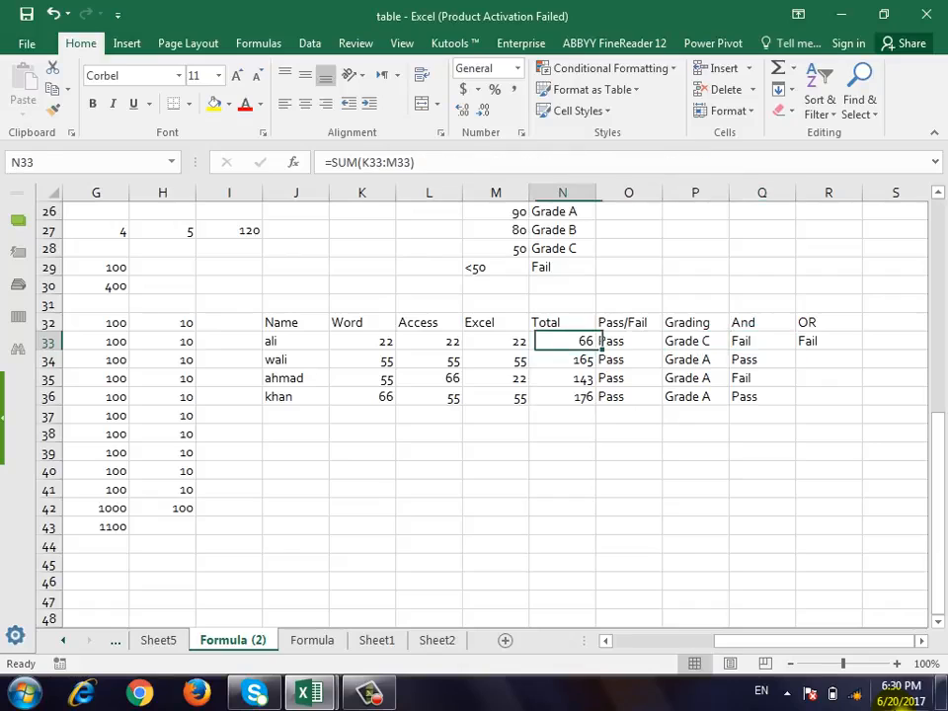
{"action": "key", "text": "Left"}
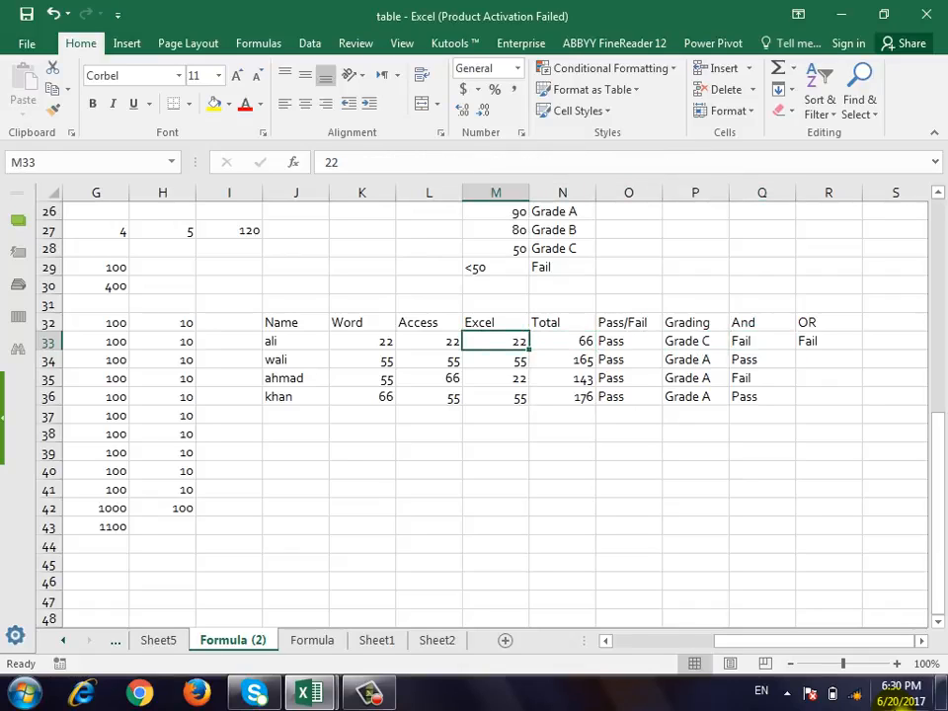
- Add the column header "Not" in S32, next to the OR header
{"action": "key", "text": "Right"}
{"action": "key", "text": "Right"}
{"action": "key", "text": "Right"}
{"action": "key", "text": "Right"}
{"action": "key", "text": "Right"}
{"action": "key", "text": "Right"}
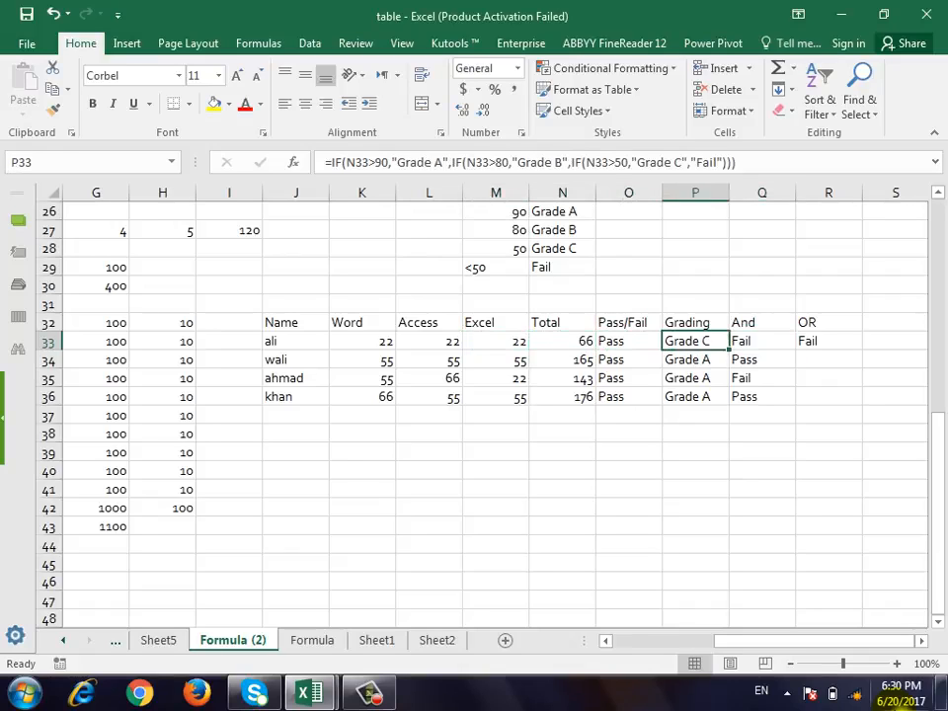
{"action": "key", "text": "Left"}
{"action": "key", "text": "Up"}
{"action": "key", "text": "Right"}
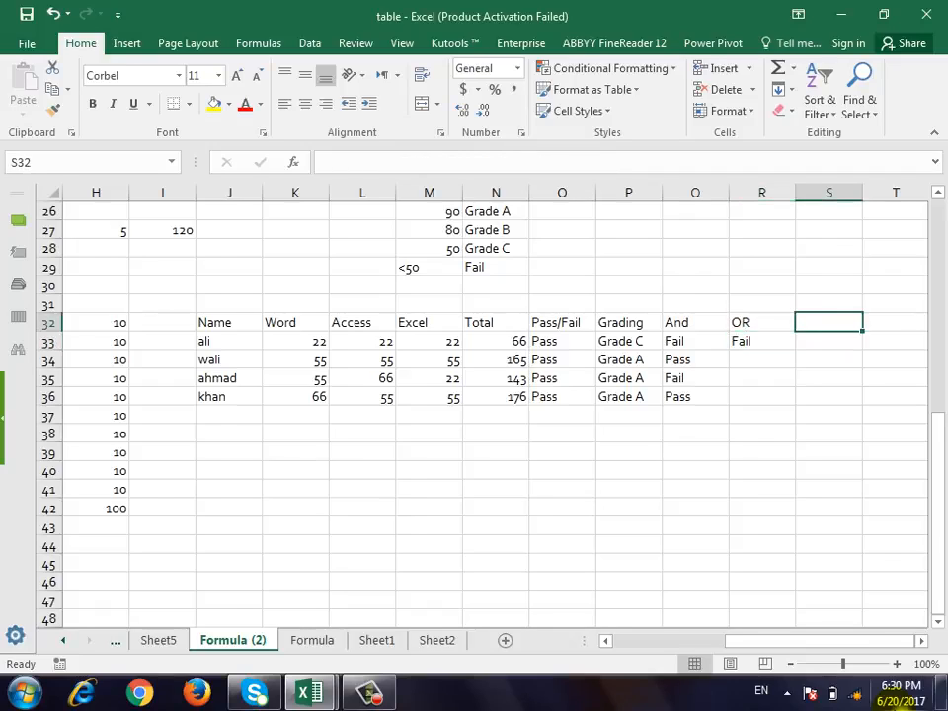
{"action": "type", "text": "Not"}
{"action": "key", "text": "Return"}
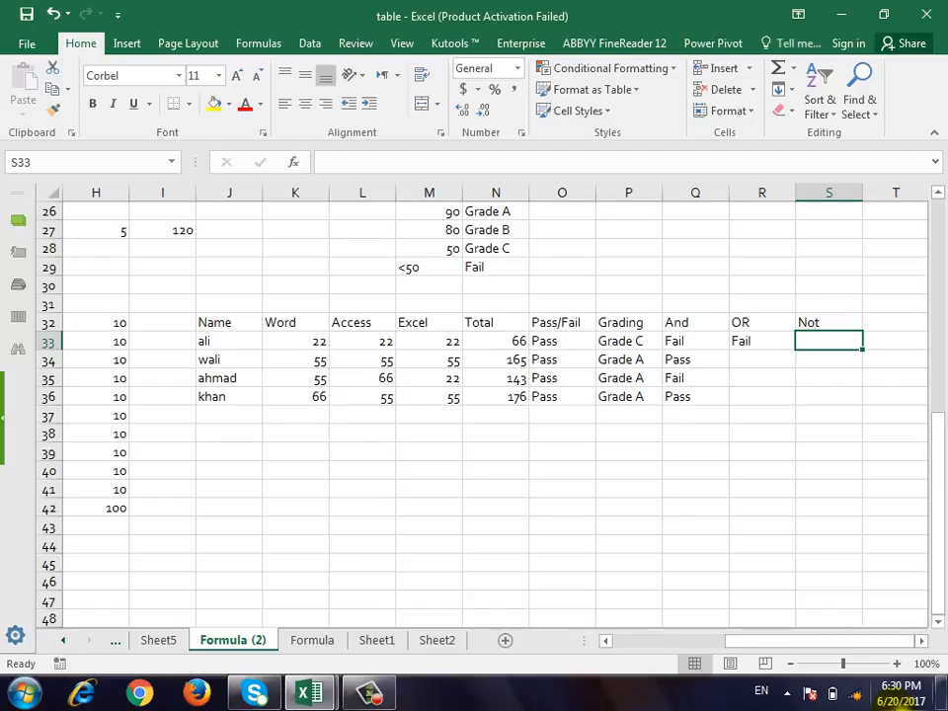
{"action": "left_click", "coordinate": [563, 343]}
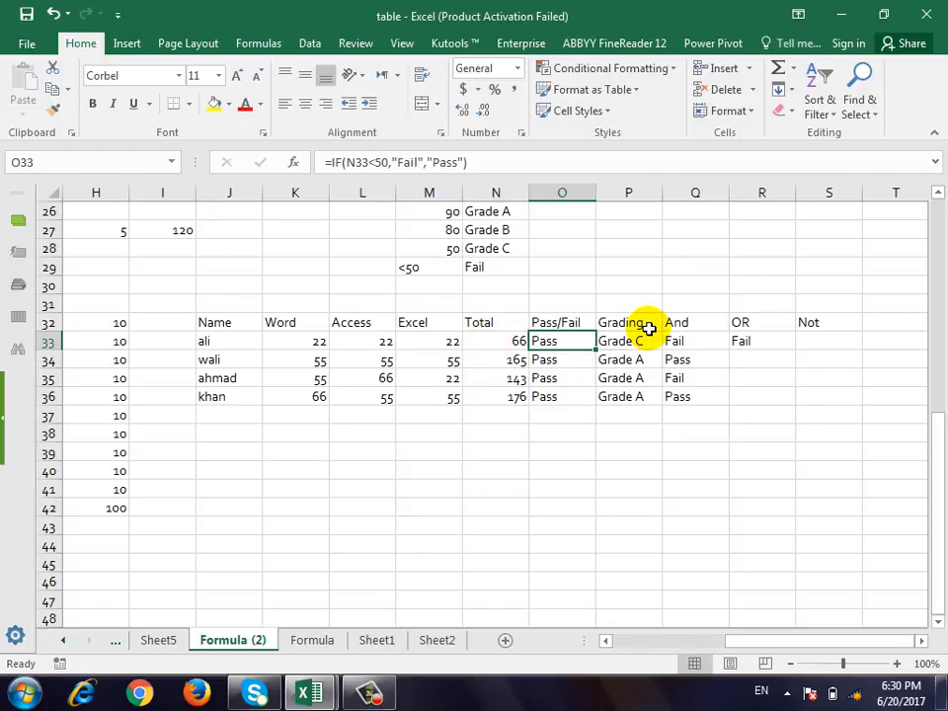
{"action": "scroll", "coordinate": [646, 372], "scroll_direction": "up", "scroll_amount": 1}
{"action": "scroll", "coordinate": [642, 388], "scroll_direction": "down", "scroll_amount": 2}
{"action": "scroll", "coordinate": [639, 404], "scroll_direction": "up", "scroll_amount": 1}
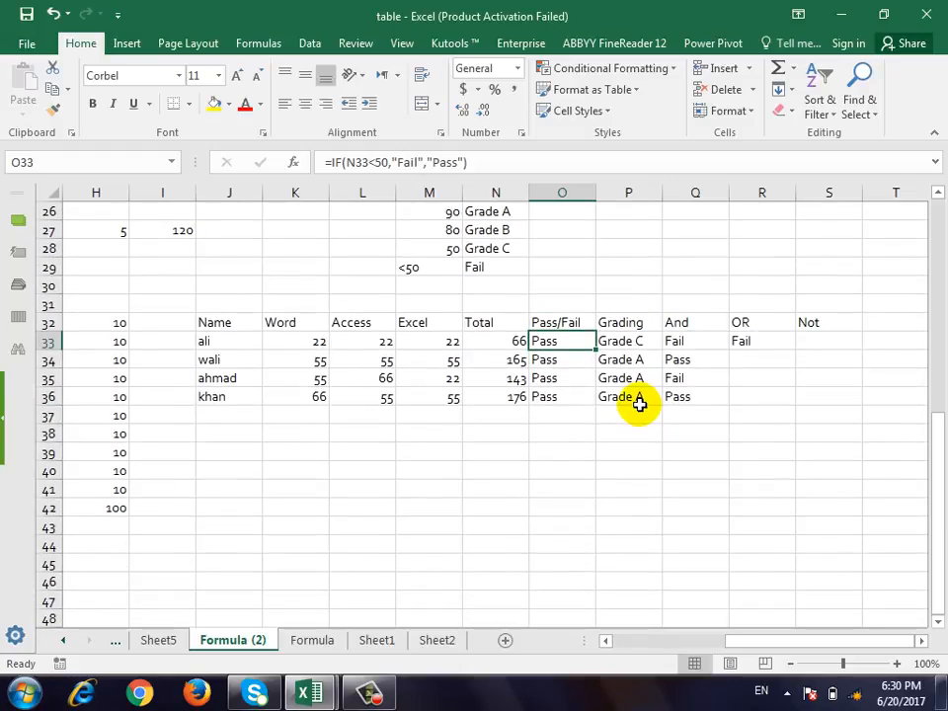
{"action": "left_click", "coordinate": [392, 703]}
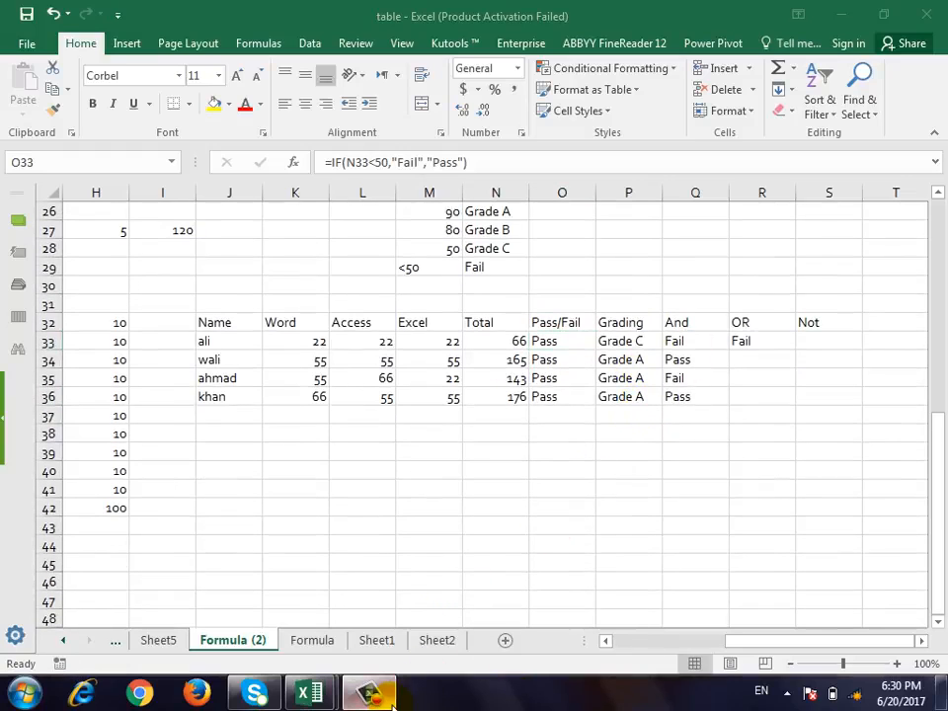